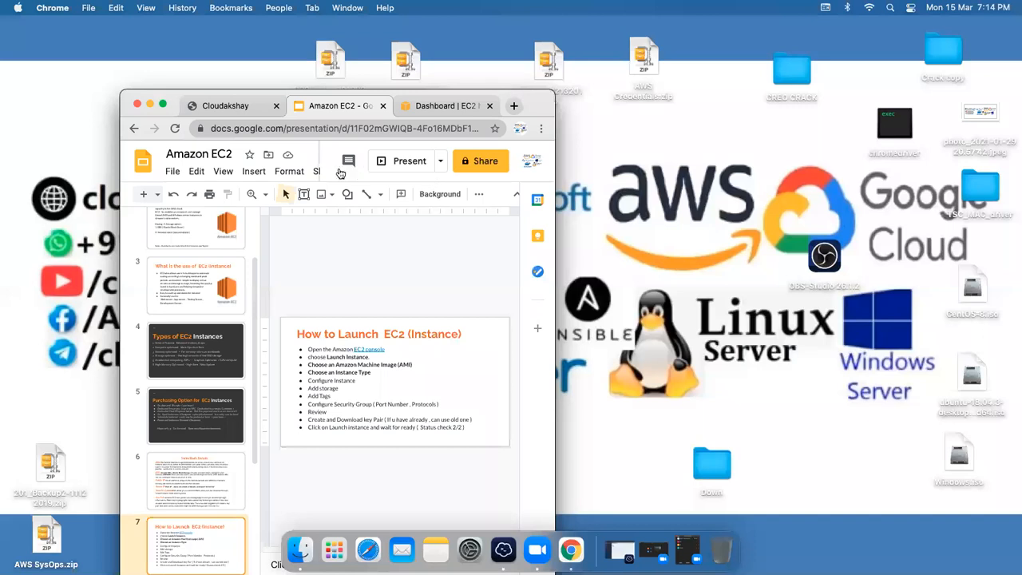
# Step: Enlarge the Chrome window showing the Amazon EC2 slides to fill the whole screen
pyautogui.click(167, 105)
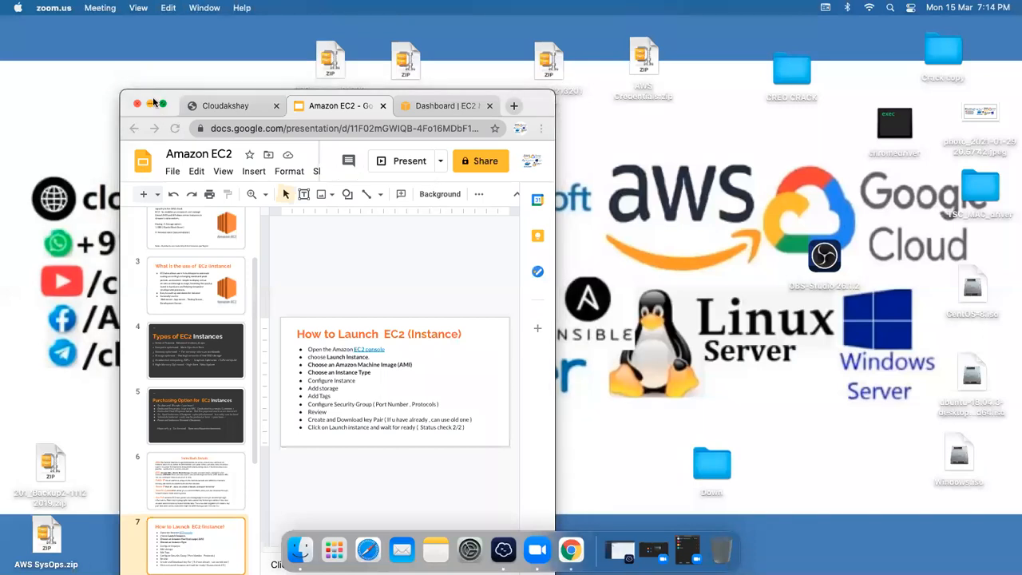
pyautogui.click(162, 106)
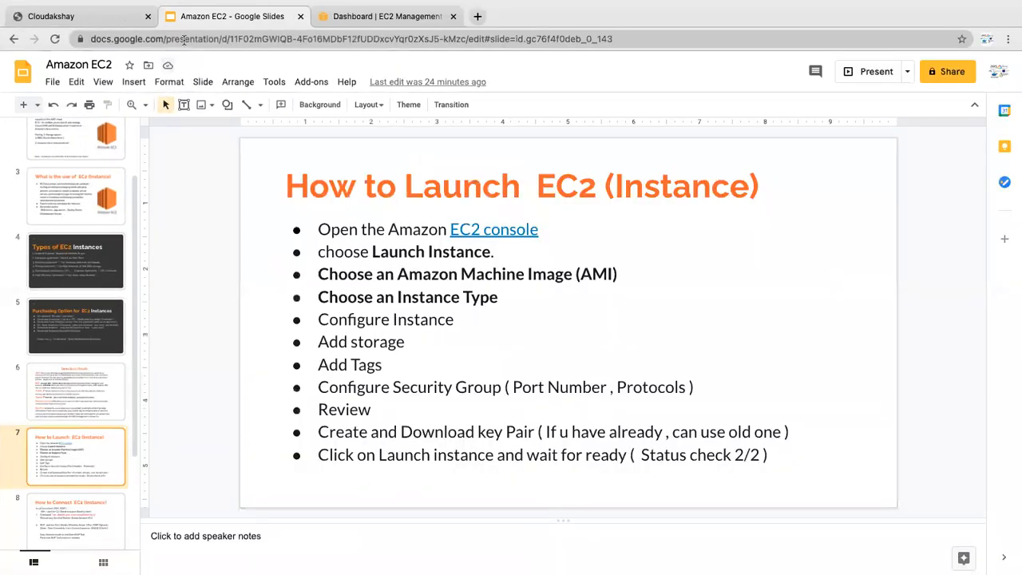
pyautogui.click(478, 16)
# Step: Search Google for 'aws' and open the AWS Free Tier page from the results
pyautogui.write('aw')
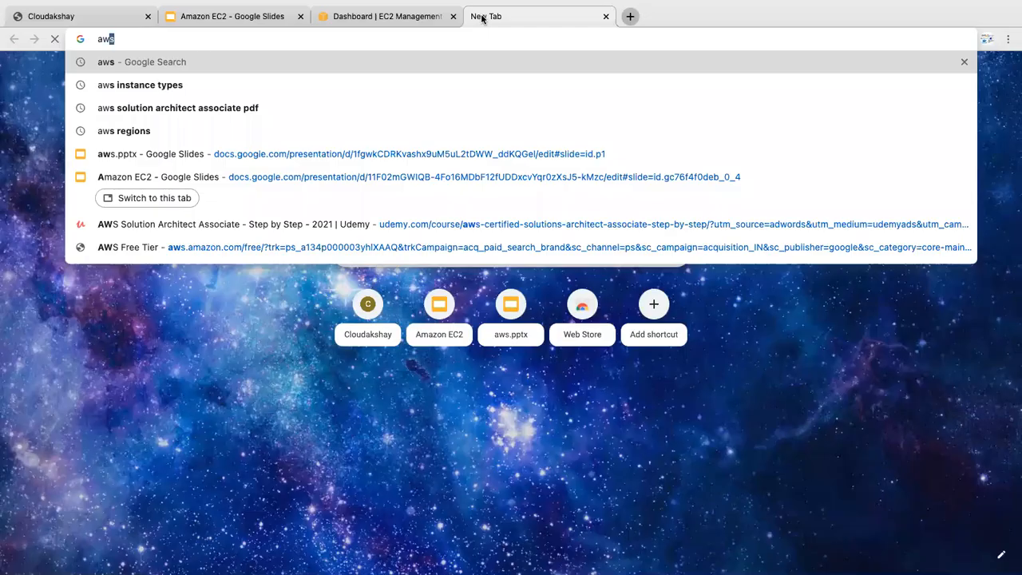
pyautogui.write('s')
pyautogui.press('Return')
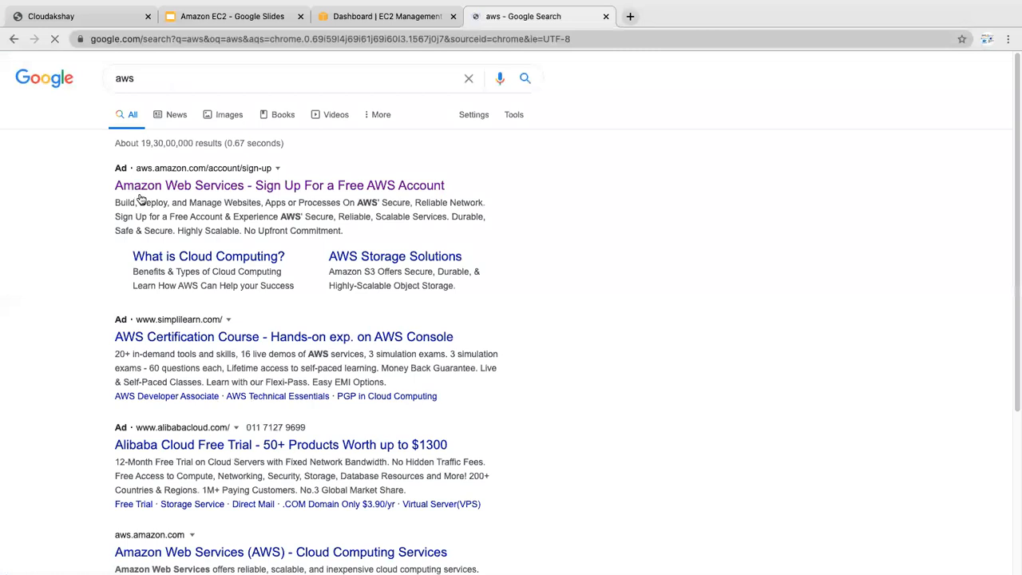
pyautogui.click(194, 188)
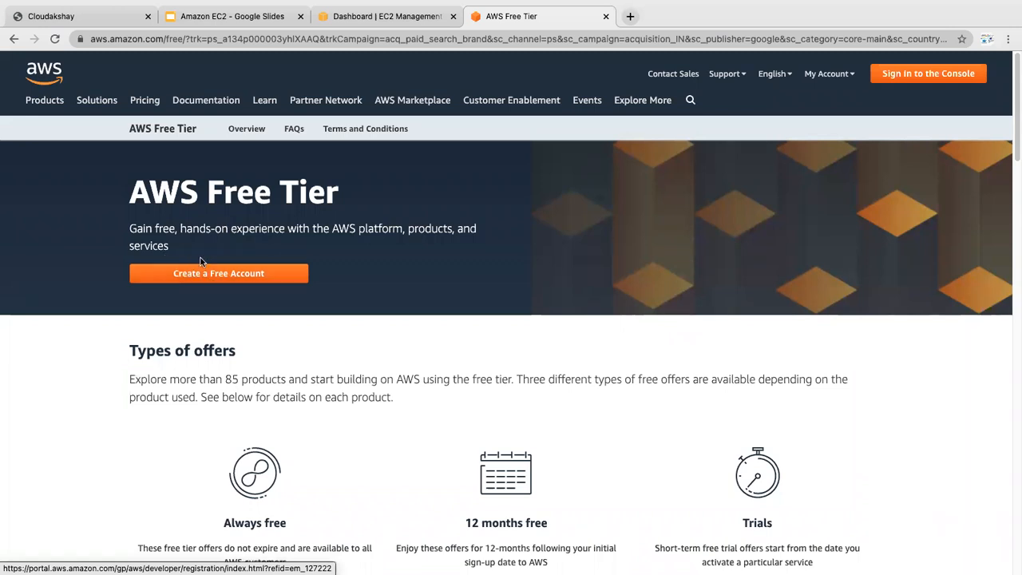
# Step: From the AWS site's My Account menu, go to the AWS Management Console
pyautogui.click(819, 75)
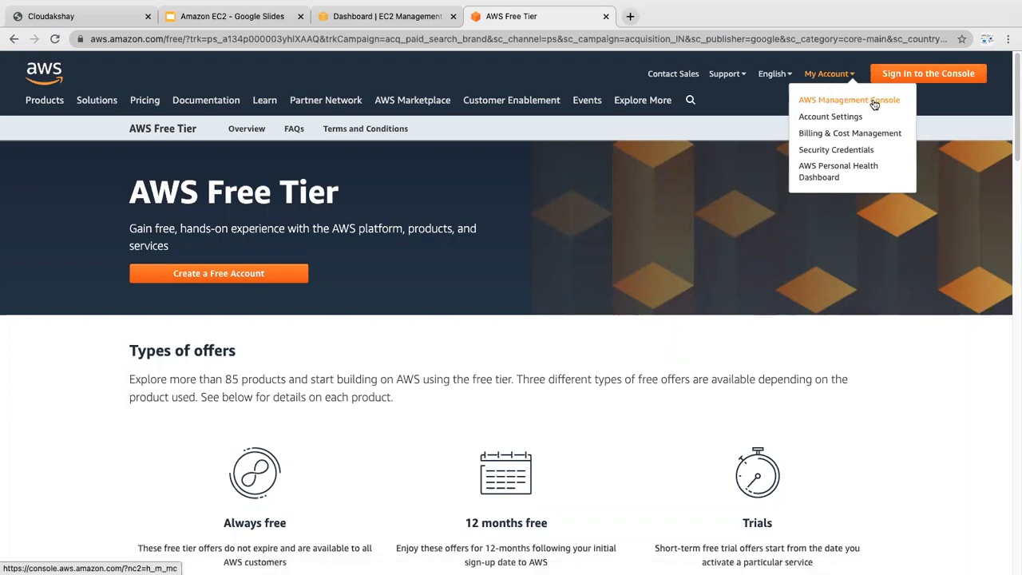
pyautogui.rightClick(875, 103)
pyautogui.click(886, 104)
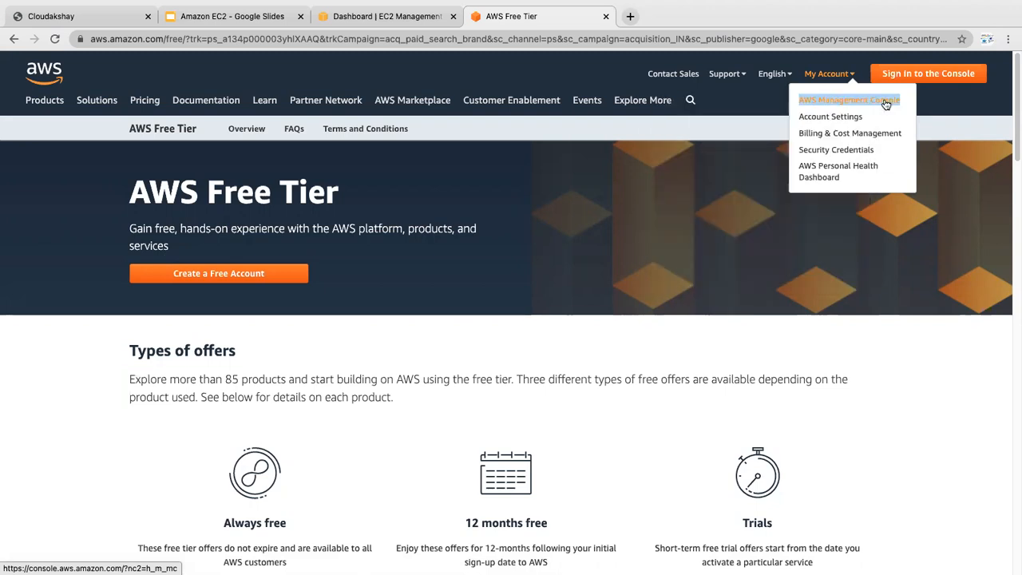
pyautogui.click(885, 104)
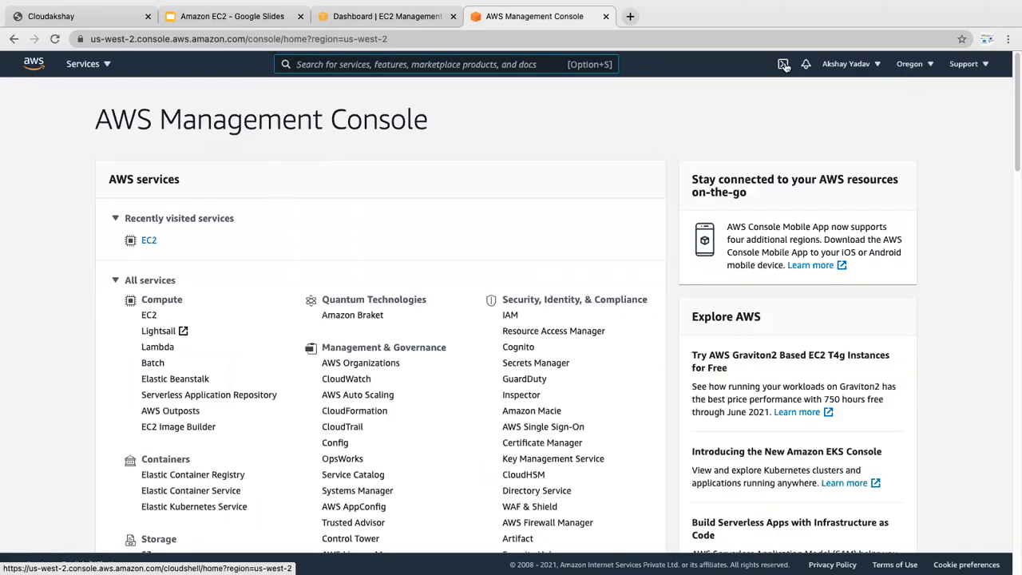
pyautogui.click(922, 67)
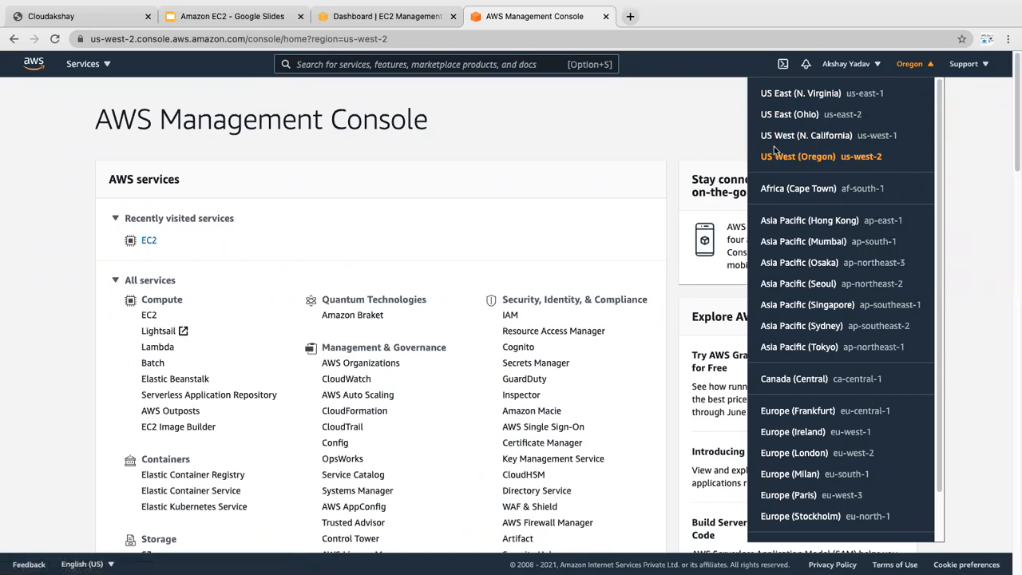
pyautogui.click(959, 110)
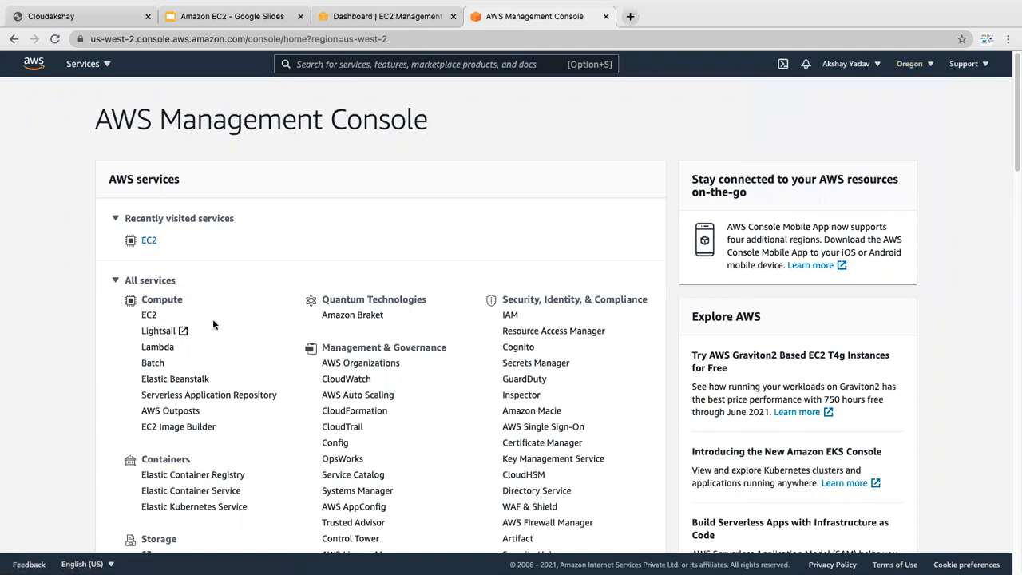
pyautogui.scroll(-1, 212, 319)
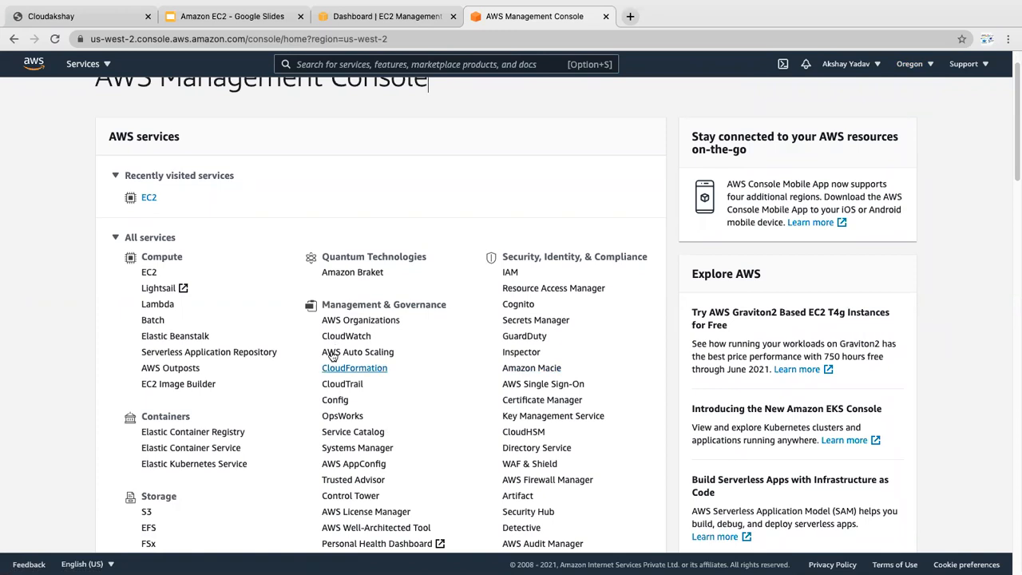
pyautogui.scroll(-1, 273, 364)
pyautogui.scroll(1, 271, 336)
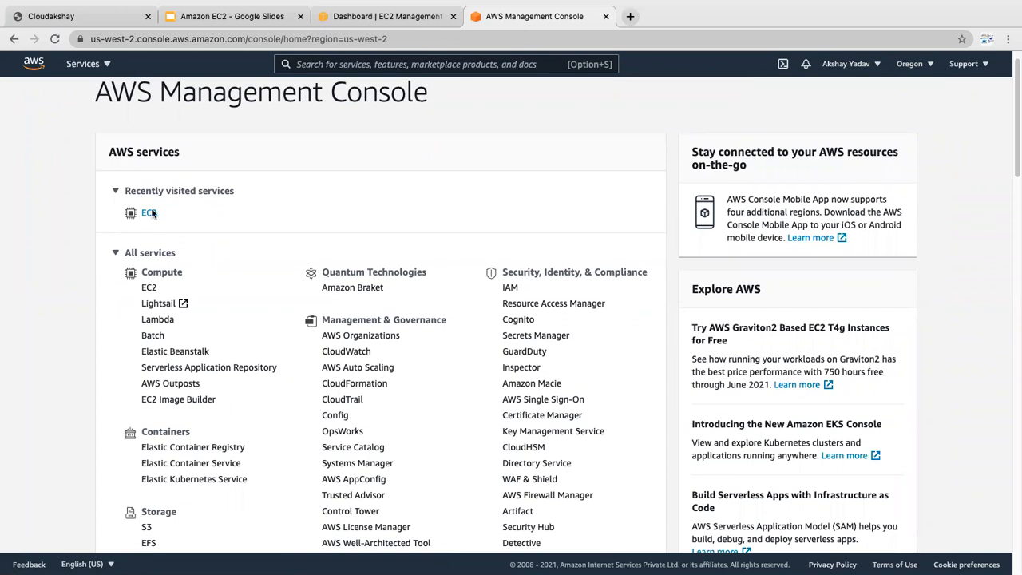
# Step: Open EC2 and show the Instances list with the running-state filter removed
pyautogui.click(149, 289)
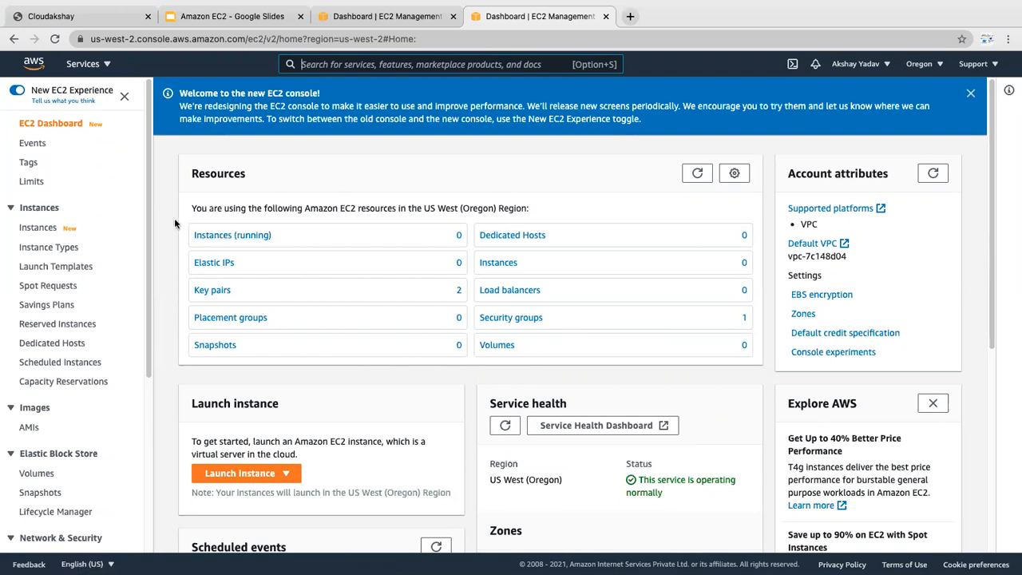
pyautogui.click(229, 237)
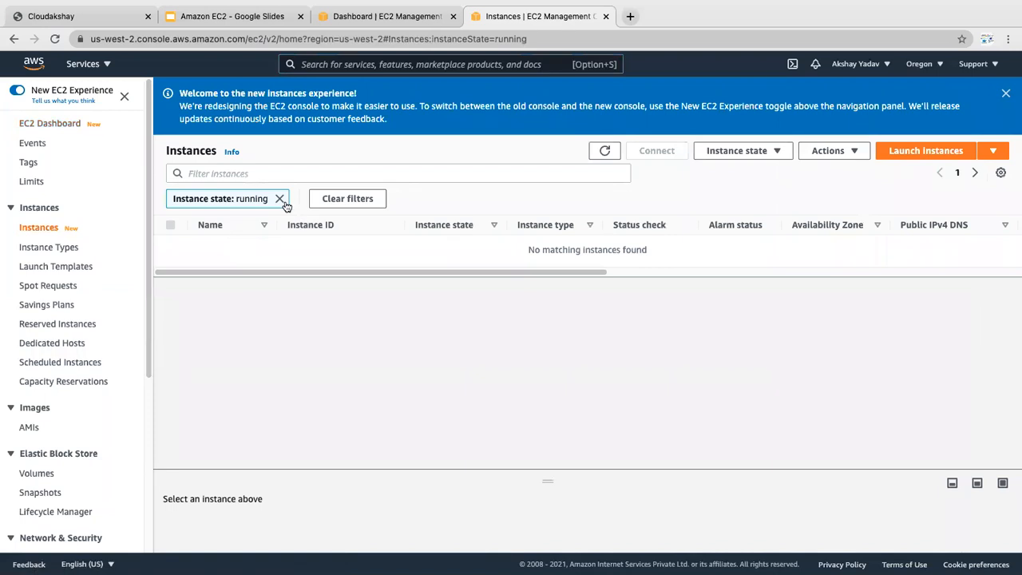
pyautogui.click(281, 199)
# Step: Start the launch instance wizard from the EC2 Instances list
pyautogui.click(896, 156)
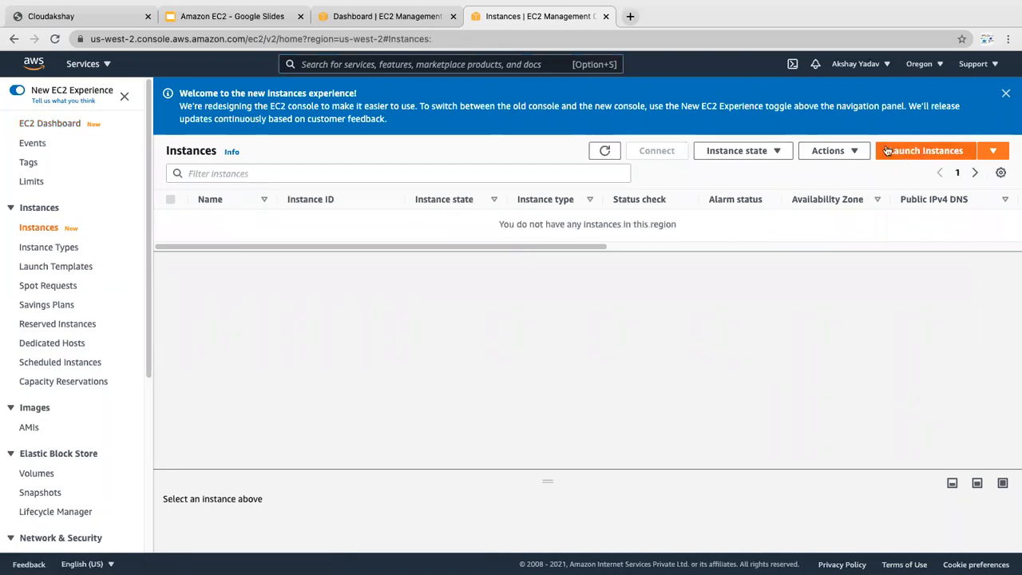
pyautogui.click(362, 16)
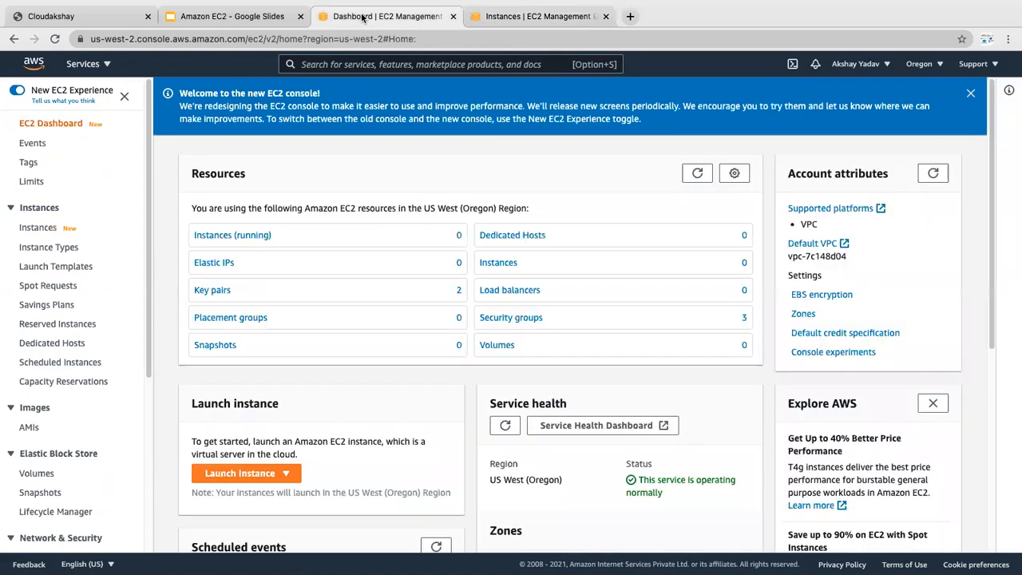
pyautogui.click(496, 14)
pyautogui.click(214, 16)
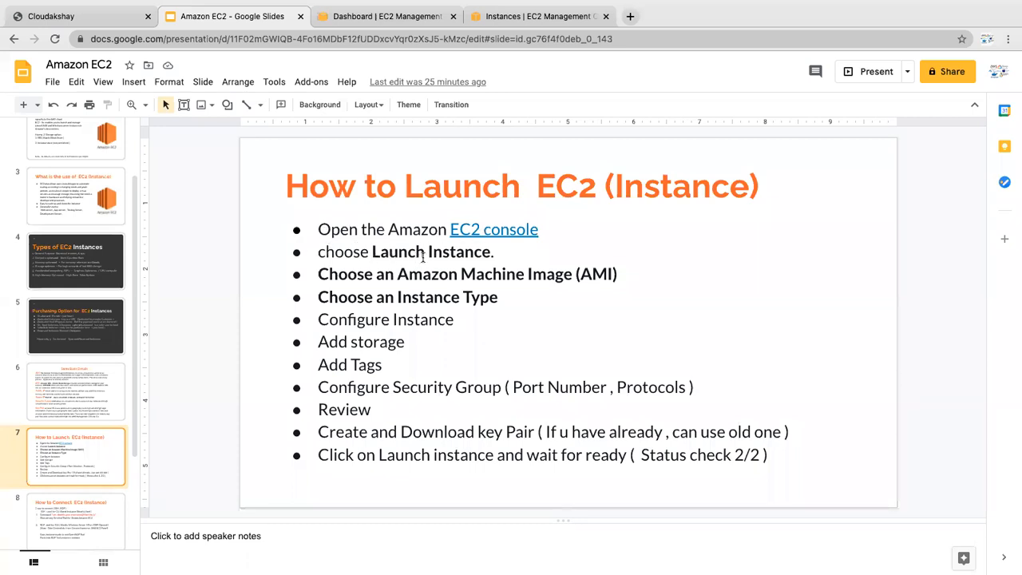
pyautogui.click(501, 12)
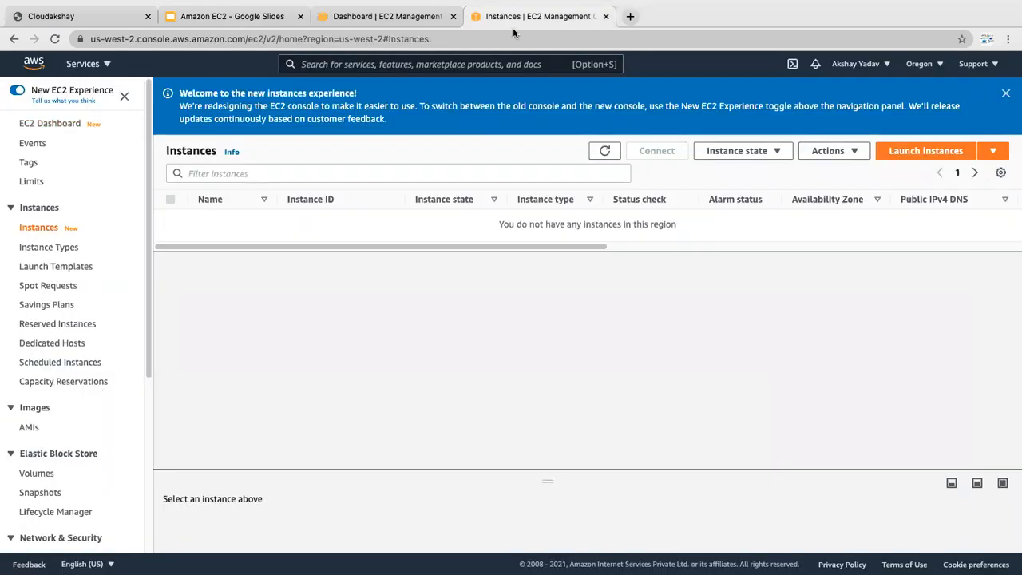
pyautogui.click(918, 153)
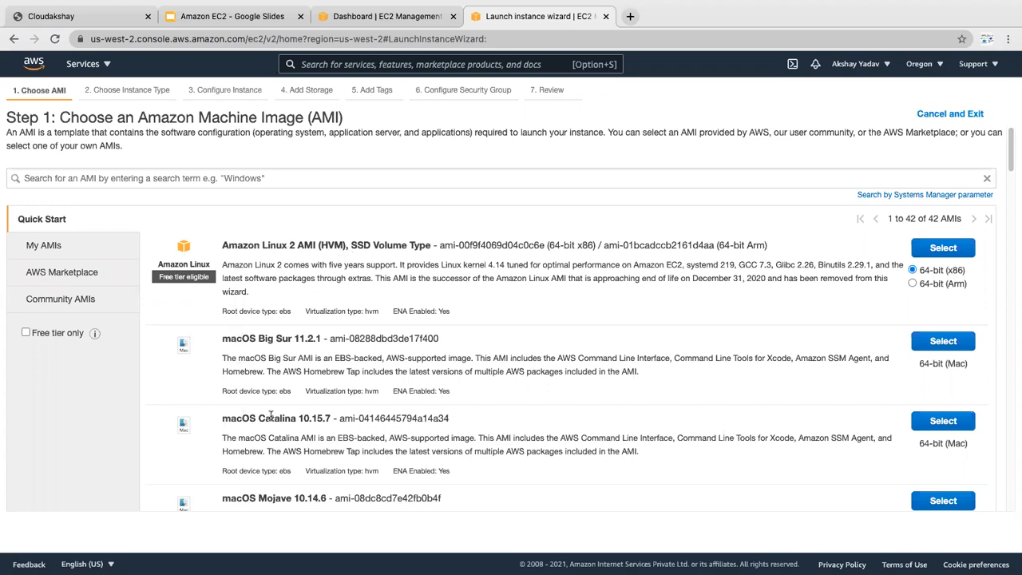
# Step: Select the Ubuntu Server 20.04 LTS AMI, leaving t2.micro as the instance type
pyautogui.moveTo(1013, 160); pyautogui.dragTo(1013, 234)
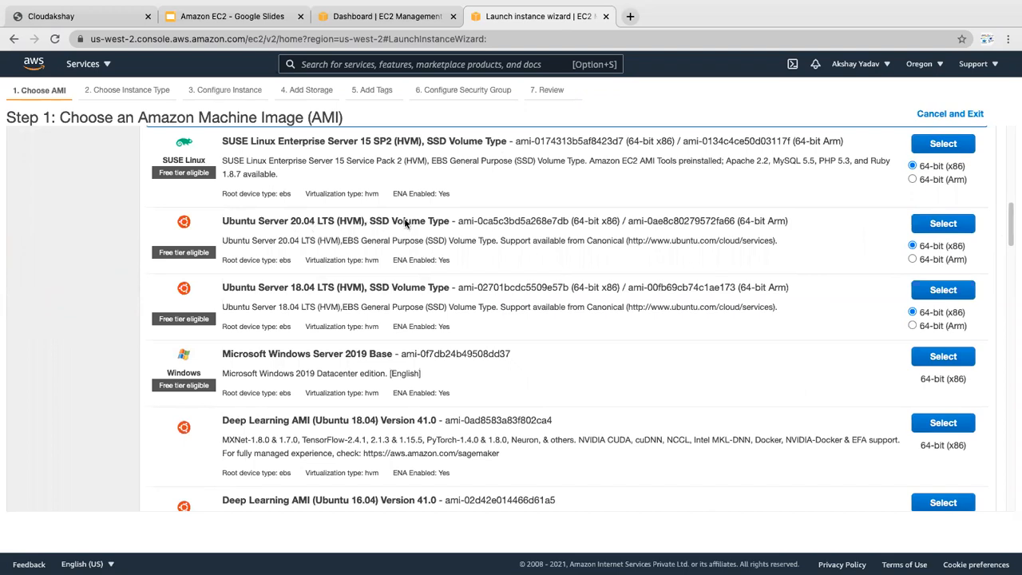
pyautogui.click(944, 224)
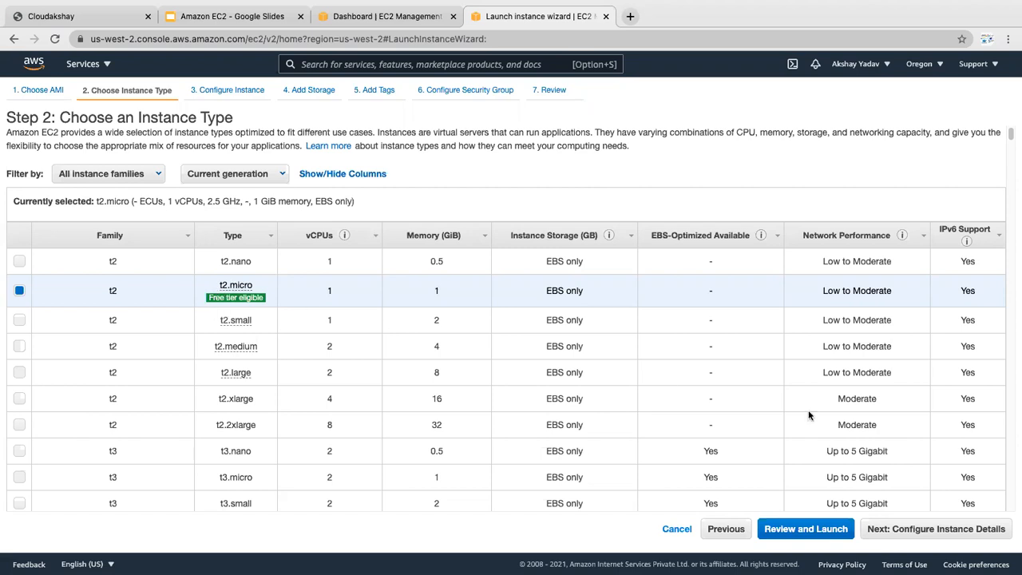
# Step: Review the default instance details form and continue to the Add Storage step
pyautogui.click(923, 530)
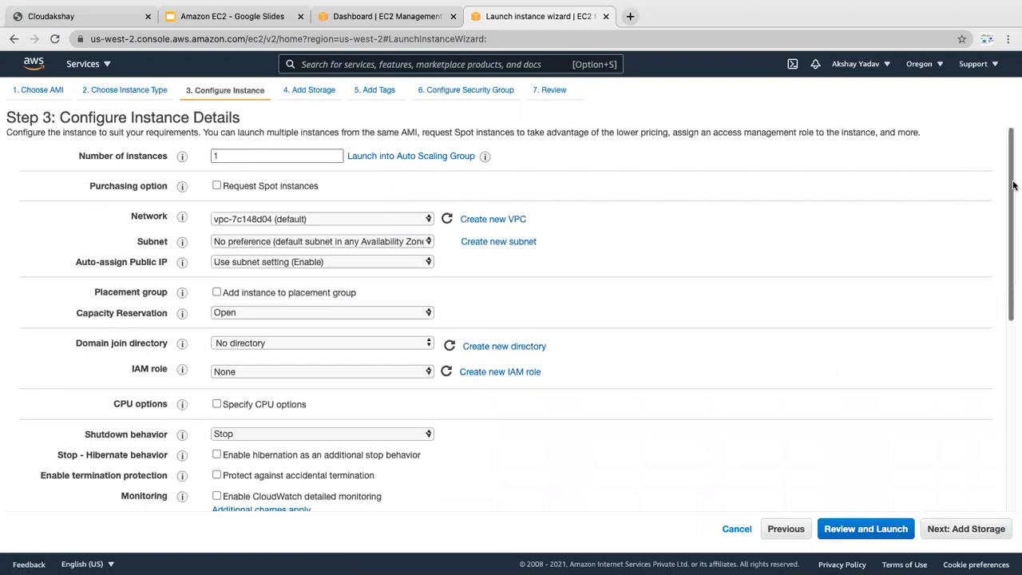
pyautogui.scroll(-1, 1012, 190)
pyautogui.scroll(1, 1012, 190)
pyautogui.moveTo(179, 156)
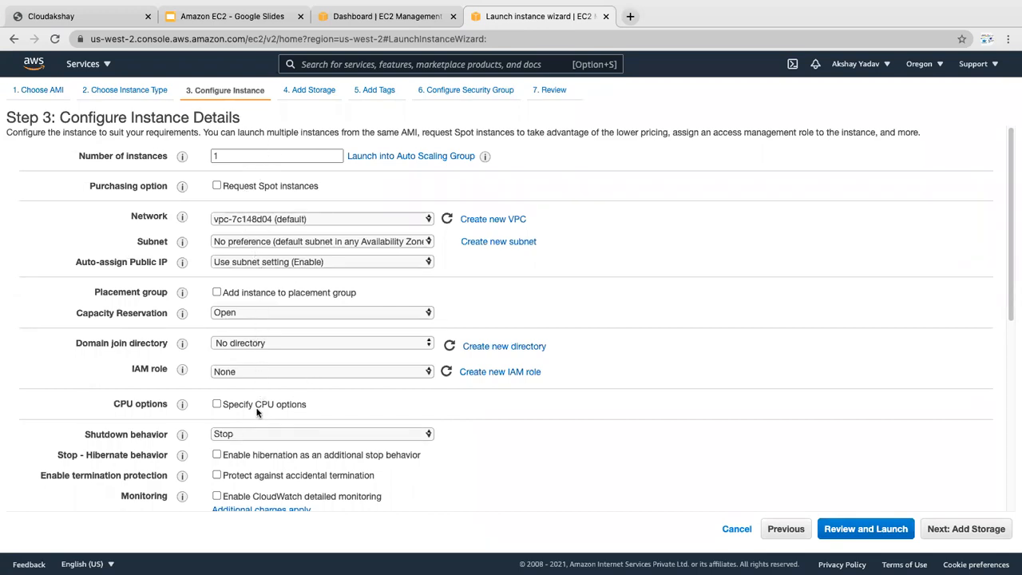
pyautogui.moveTo(1011, 205); pyautogui.dragTo(1011, 299)
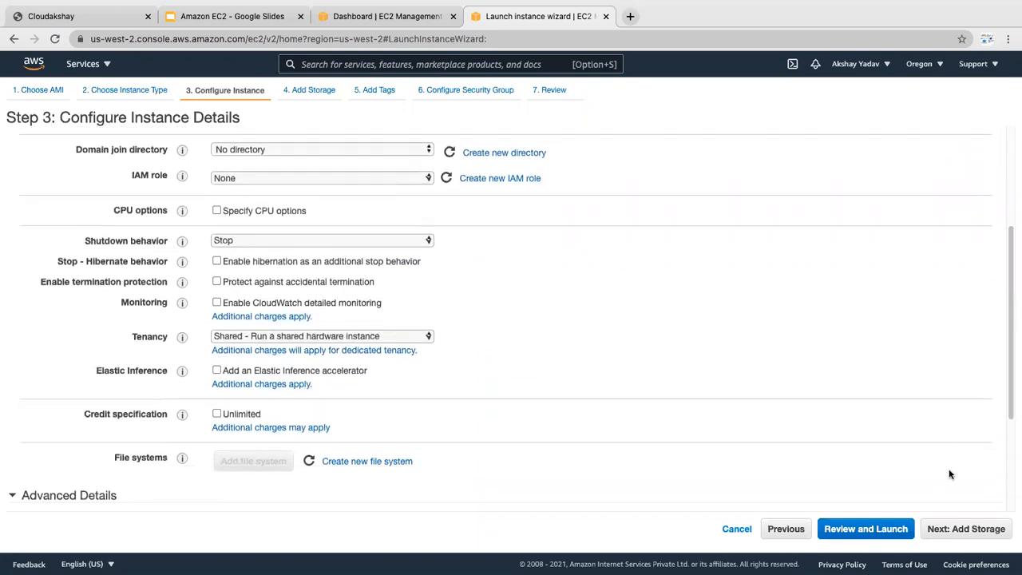
pyautogui.click(950, 535)
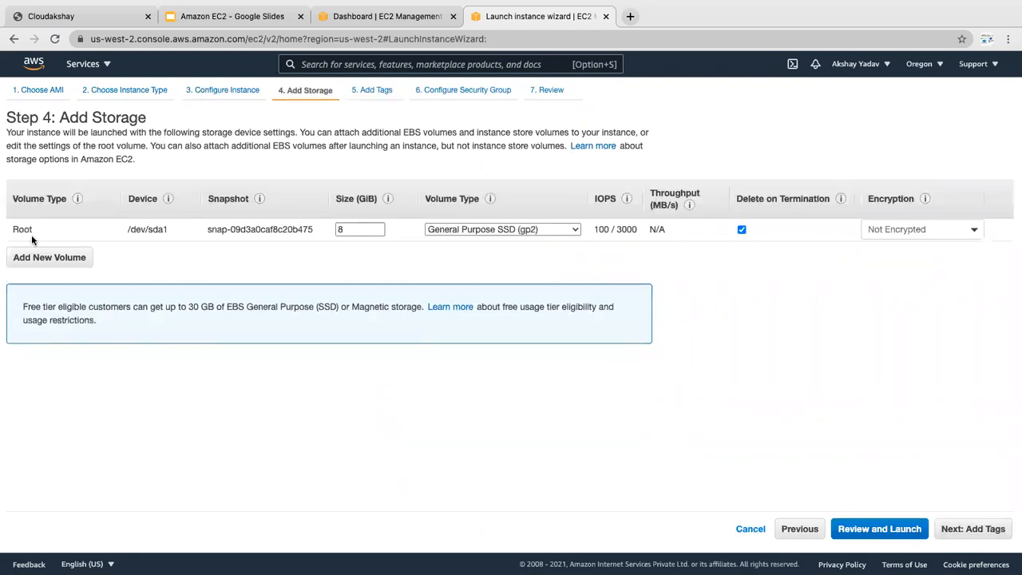
# Step: Point out the root volume's device /dev/sda1, snapshot ID and 8 GiB size
pyautogui.doubleClick(15, 229)
pyautogui.click(157, 230)
pyautogui.tripleClick(157, 229)
pyautogui.moveTo(212, 229); pyautogui.dragTo(313, 232)
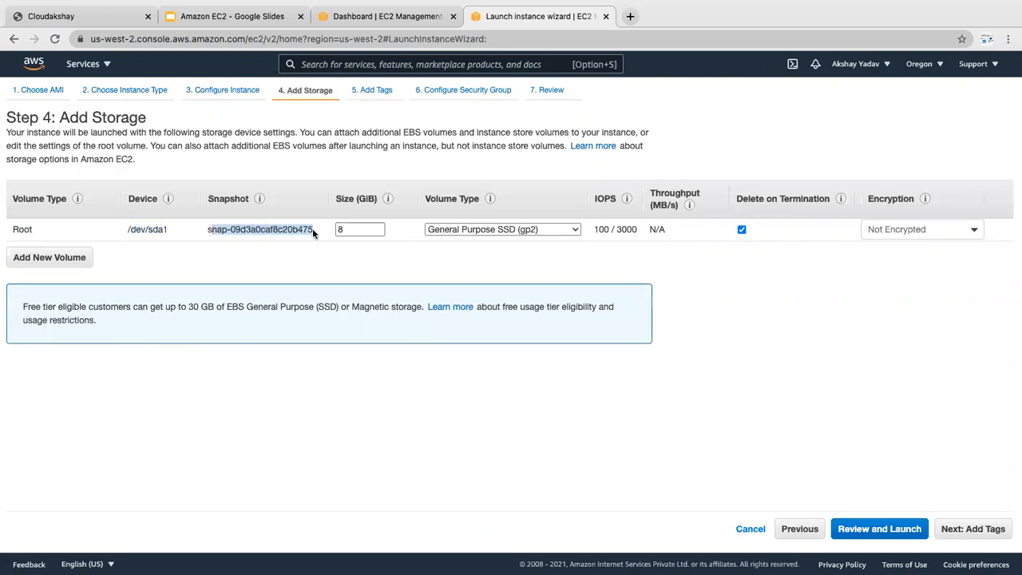
pyautogui.click(314, 232)
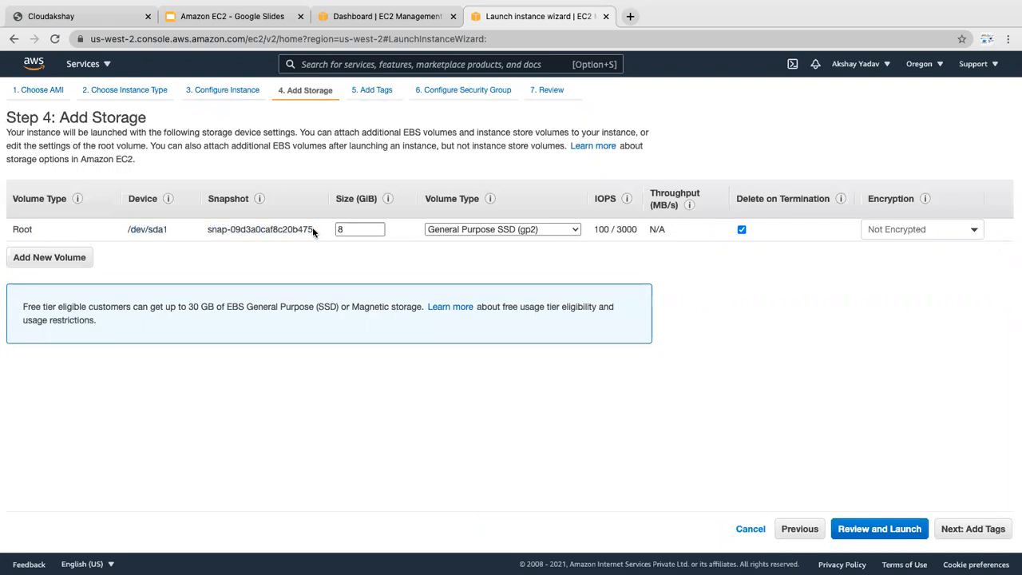
pyautogui.moveTo(313, 232); pyautogui.dragTo(204, 234)
pyautogui.click(207, 231)
pyautogui.click(345, 233)
pyautogui.click(346, 230)
# Step: Keep the gp2 volume type unchanged and continue to the Add Tags step
pyautogui.click(529, 234)
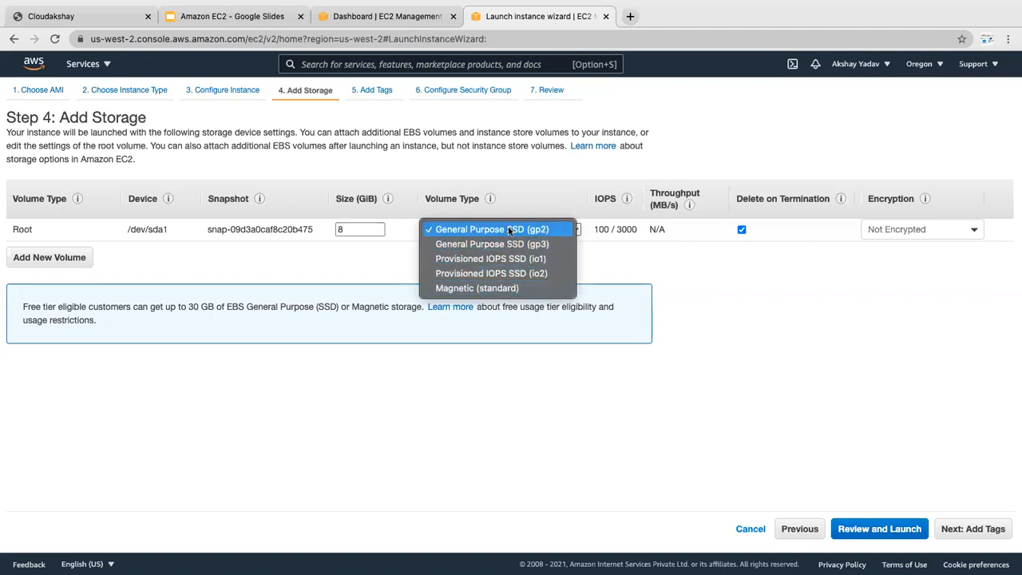
pyautogui.click(509, 231)
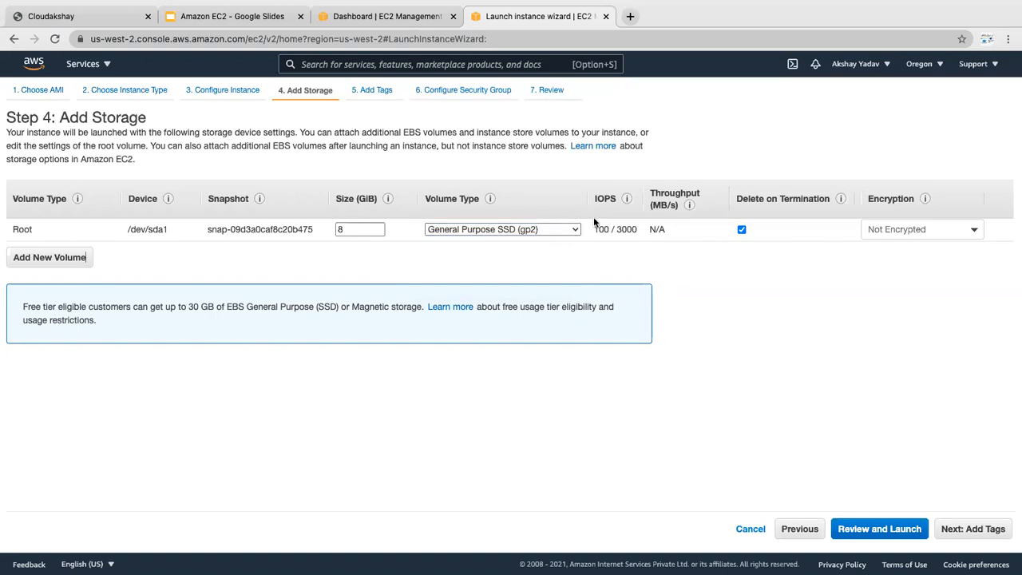
pyautogui.moveTo(599, 231)
pyautogui.moveTo(127, 230); pyautogui.dragTo(299, 231)
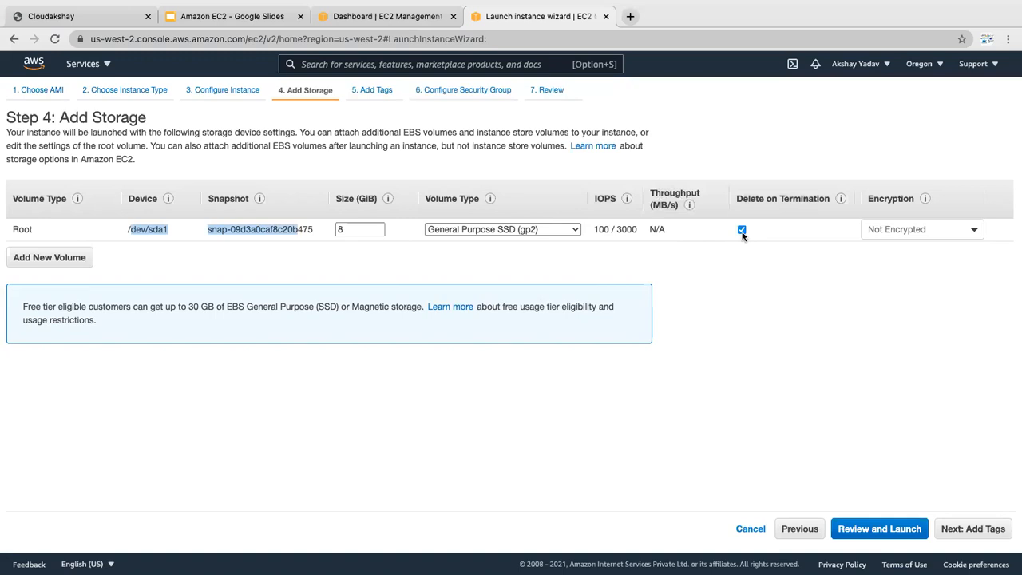
pyautogui.click(735, 285)
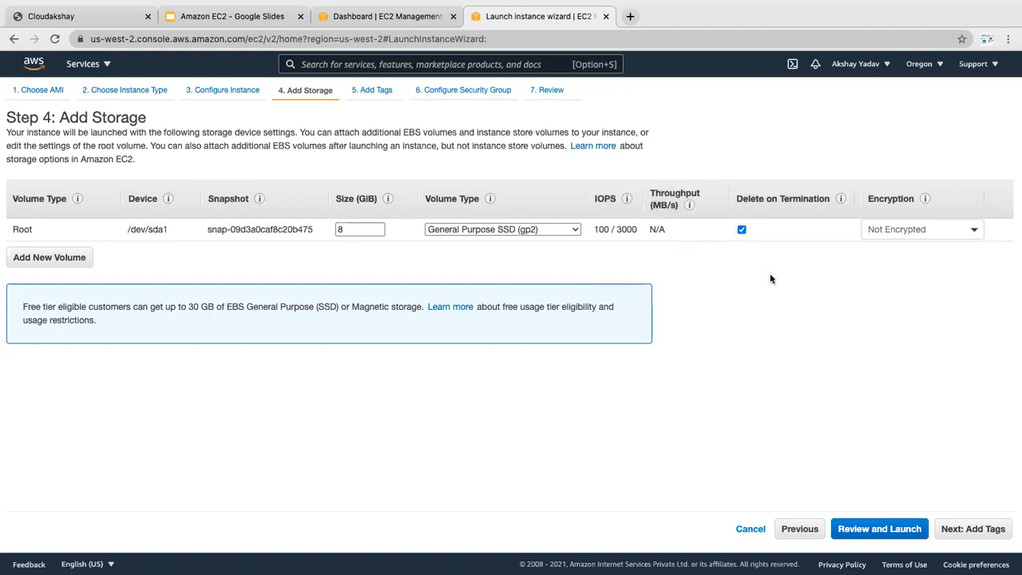
pyautogui.click(953, 529)
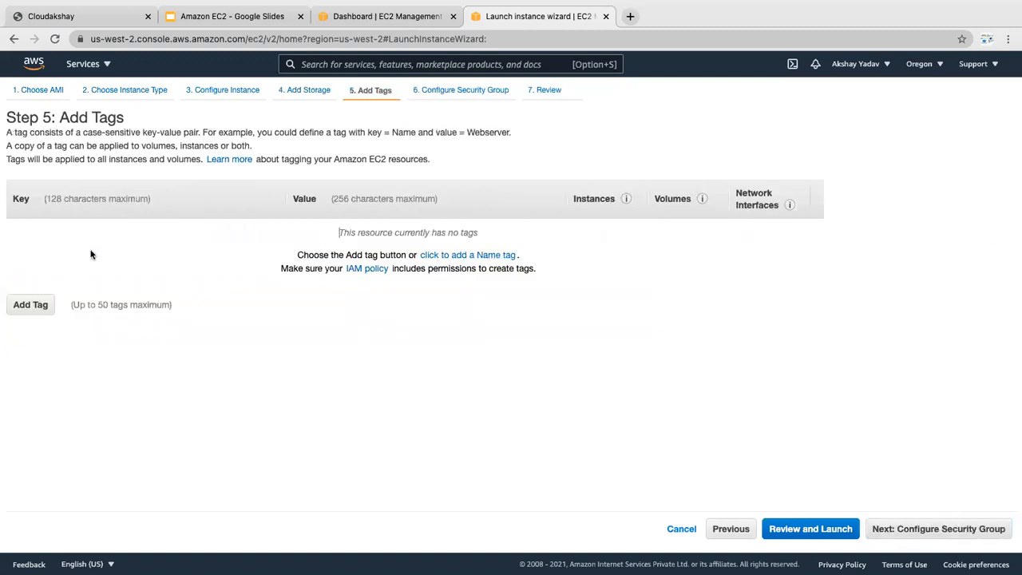
# Step: Tag the instance with key Name and value Test
pyautogui.click(26, 307)
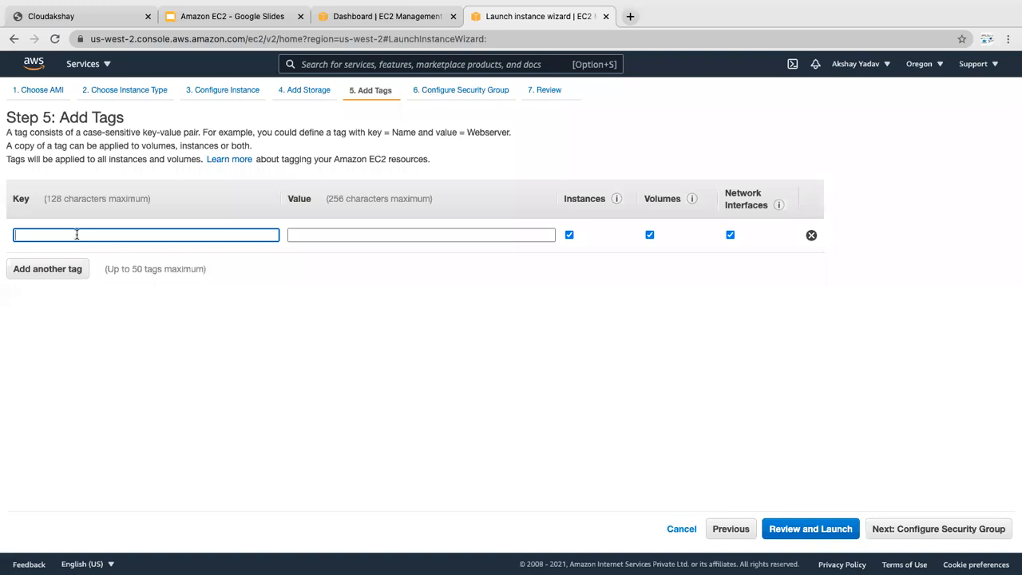
pyautogui.write('Name')
pyautogui.press('Tab')
pyautogui.write('Test')
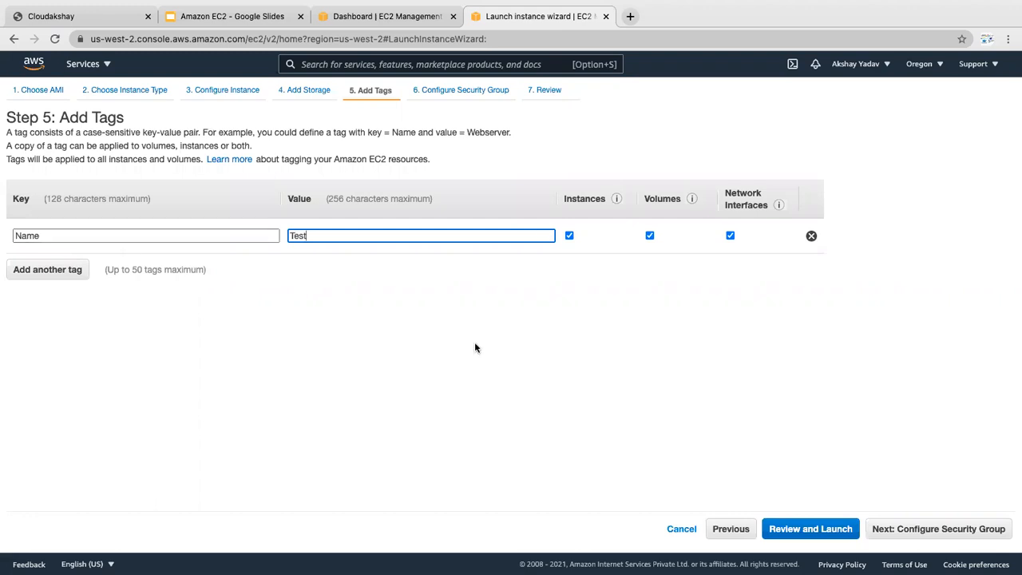
pyautogui.rightClick(905, 533)
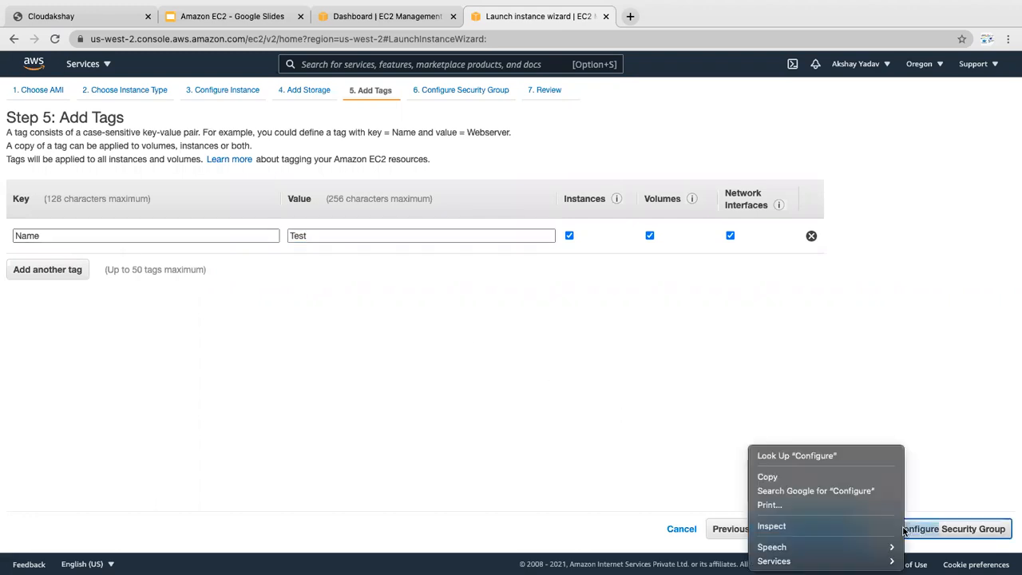
pyautogui.click(922, 530)
# Step: Keep the security group rule as SSH with a Custom source of 0.0.0.0/0
pyautogui.click(926, 530)
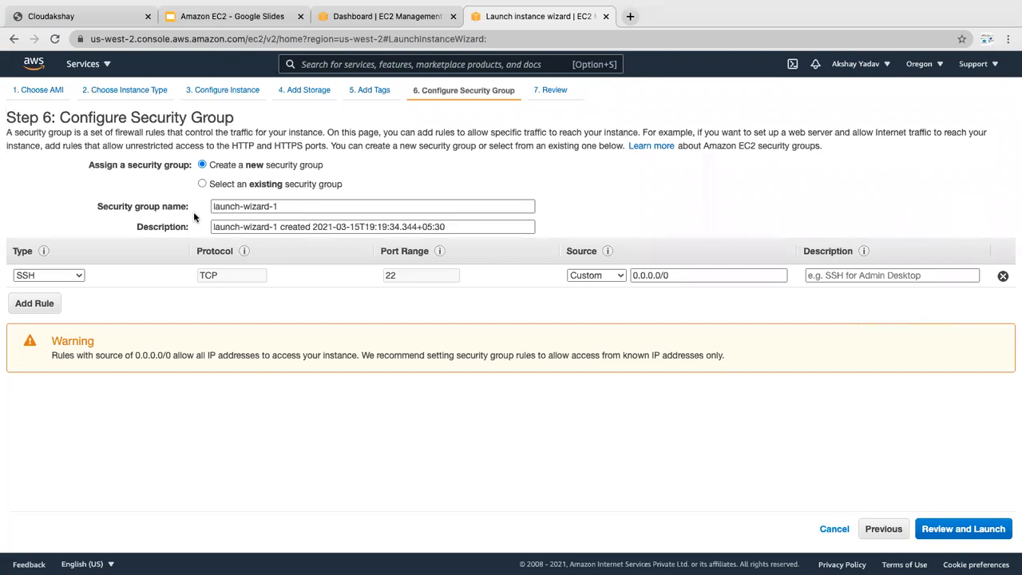
pyautogui.click(74, 276)
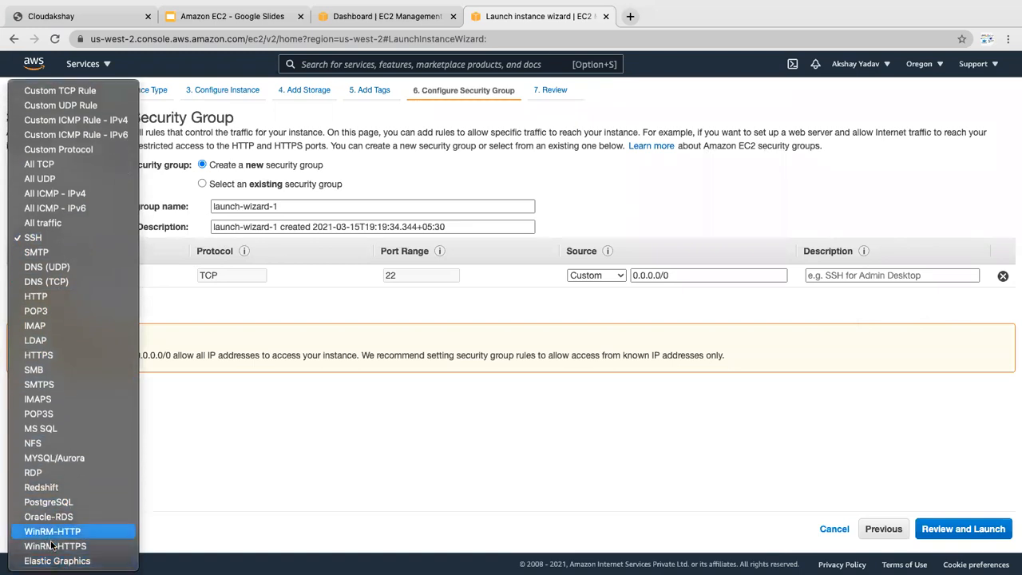
pyautogui.click(73, 239)
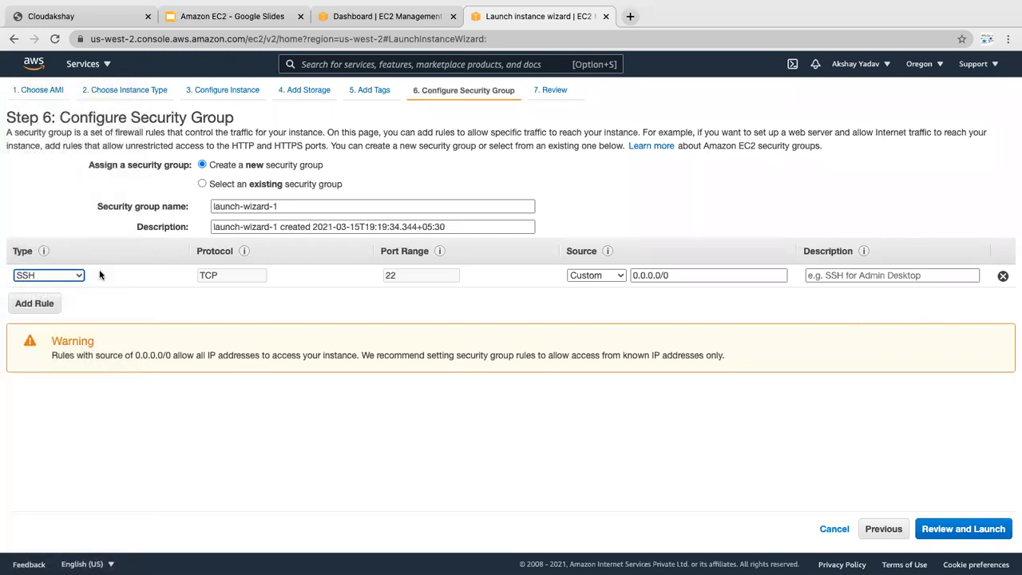
pyautogui.click(620, 276)
pyautogui.click(621, 275)
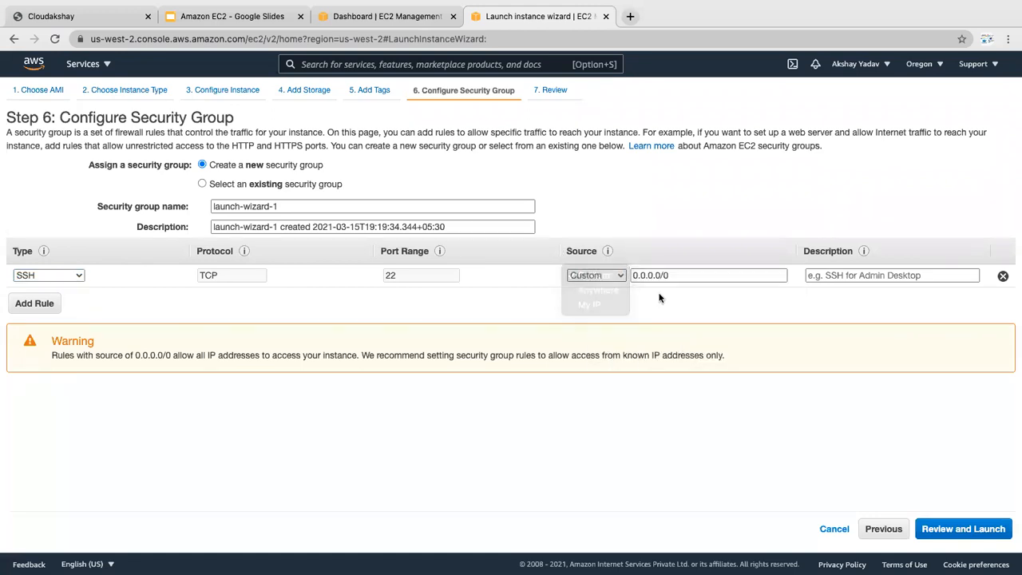
pyautogui.click(622, 277)
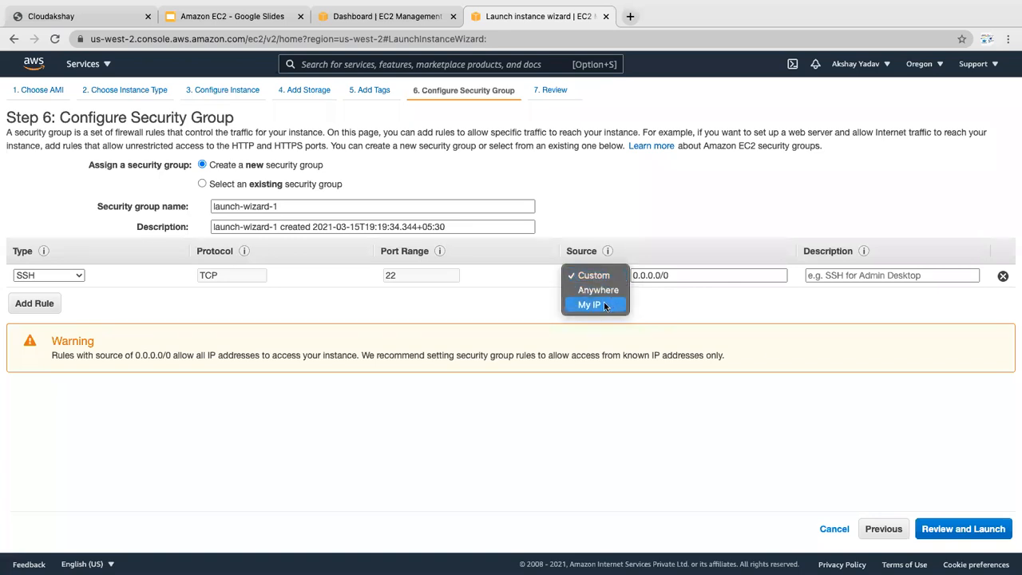
pyautogui.click(651, 293)
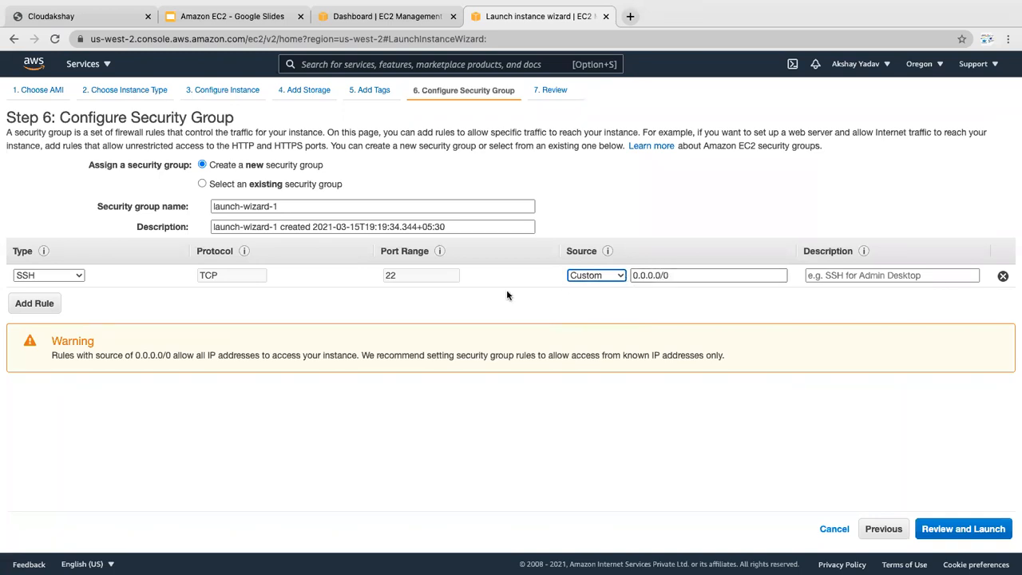
# Step: Review the t2.micro launch, dismiss the Free Tier notice, and open the key pair dialog
pyautogui.click(948, 530)
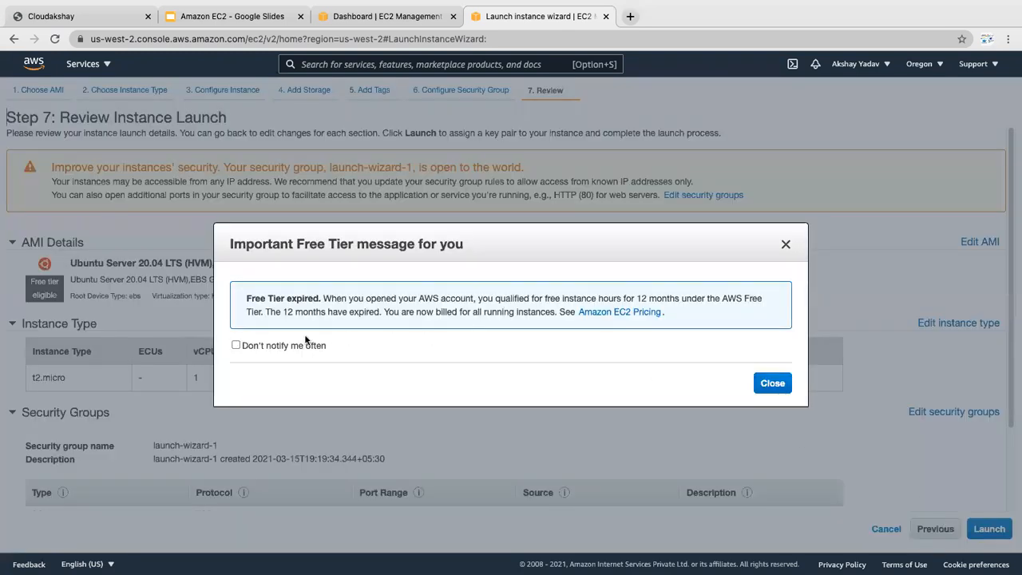
pyautogui.click(772, 384)
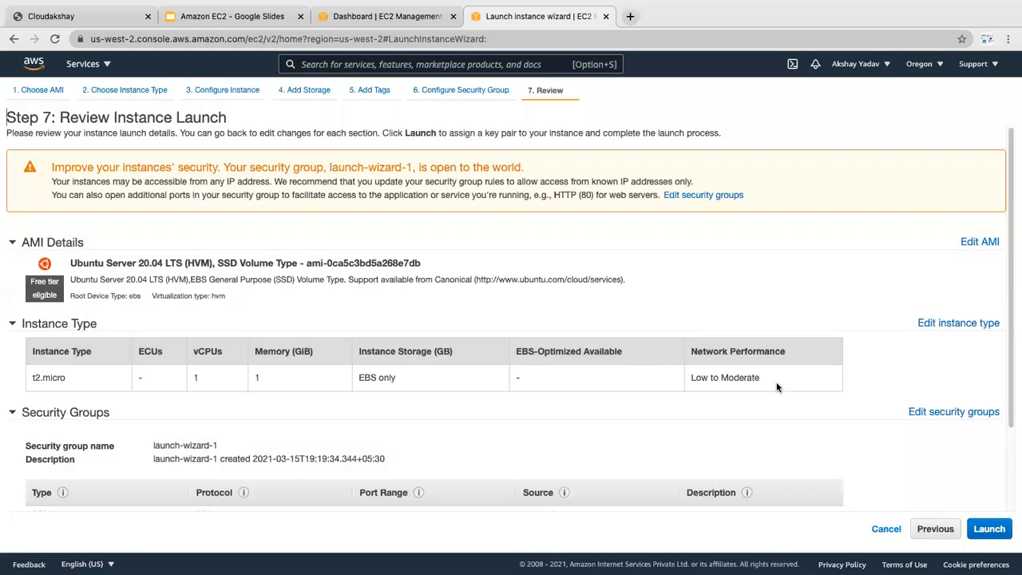
pyautogui.click(988, 530)
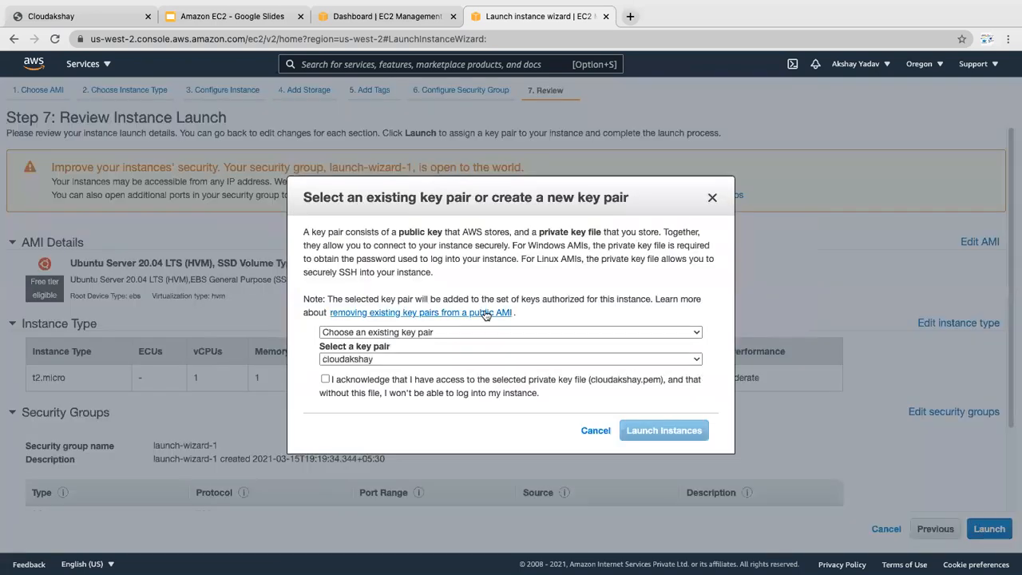
# Step: Create a new named key pair, download its .pem file, and launch the instance
pyautogui.click(369, 332)
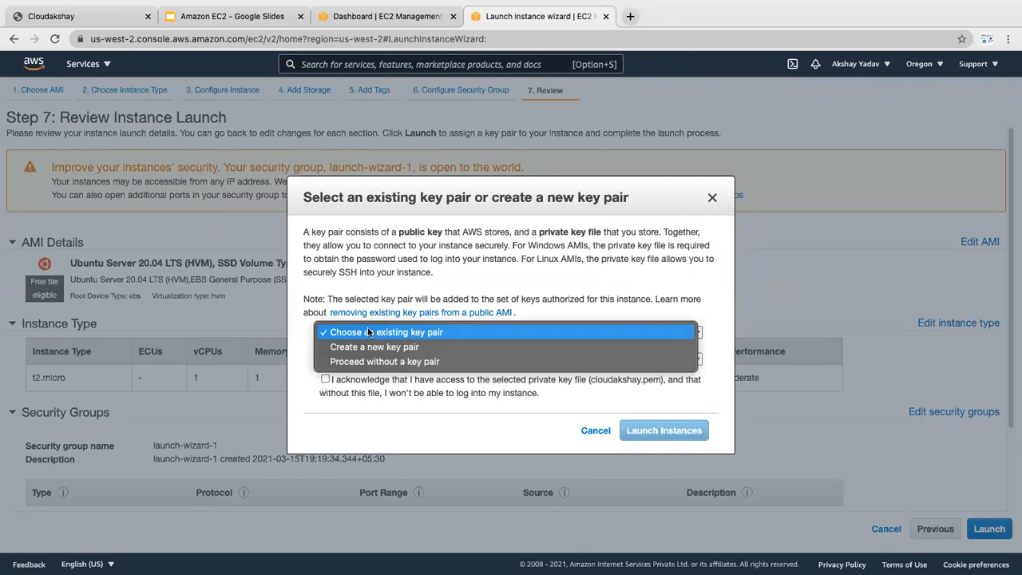
pyautogui.click(365, 347)
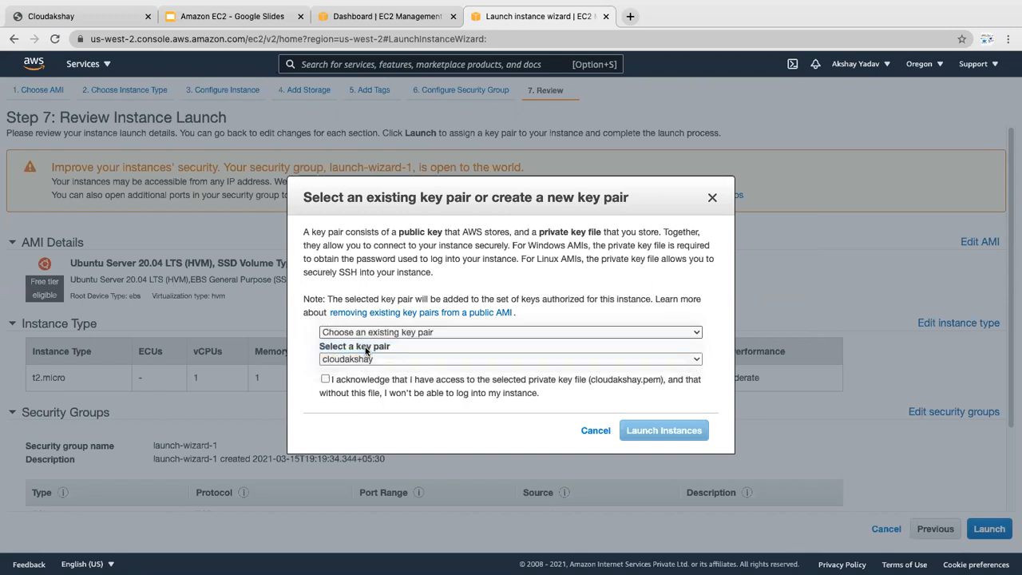
pyautogui.click(361, 361)
pyautogui.write('aa')
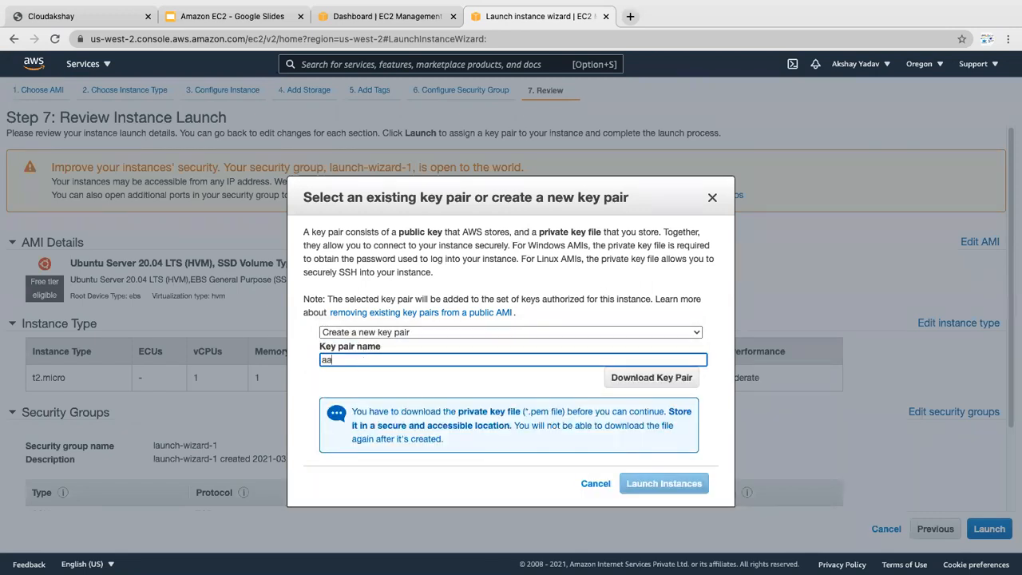
pyautogui.write('kshay')
pyautogui.click(649, 378)
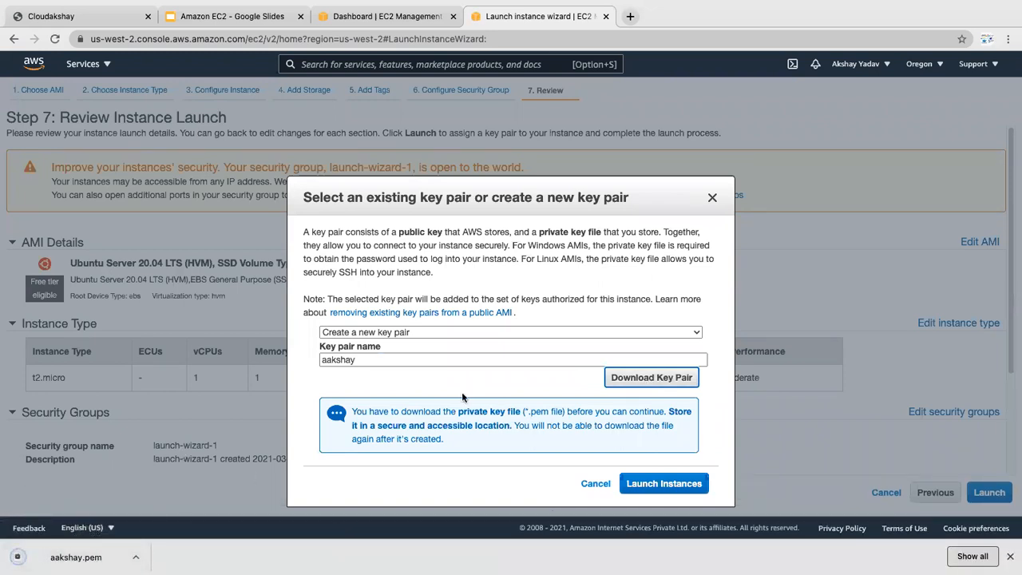
pyautogui.click(647, 486)
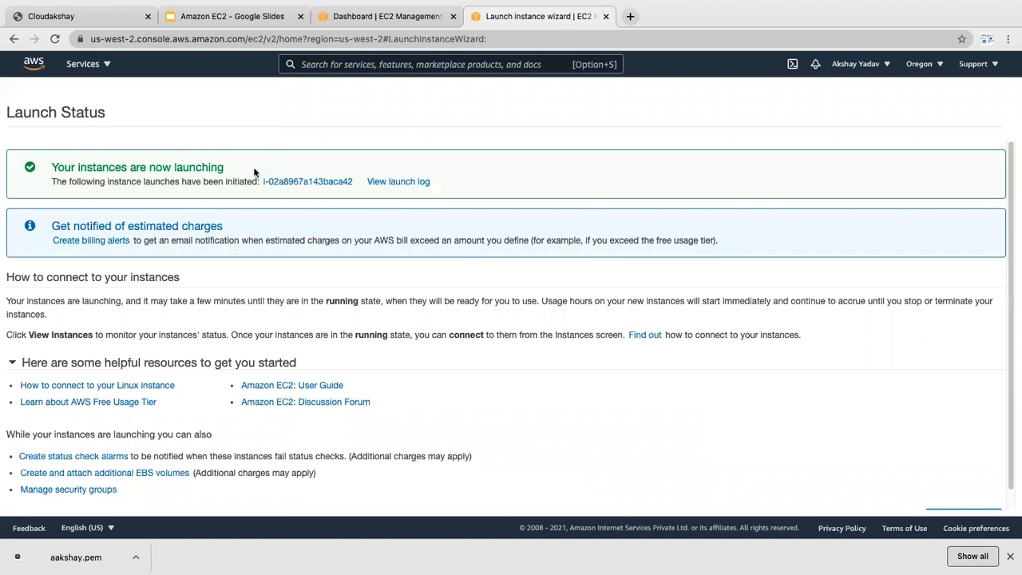
# Step: Select the new t2.micro instance Test and refresh the Instances list until its state updates
pyautogui.click(289, 184)
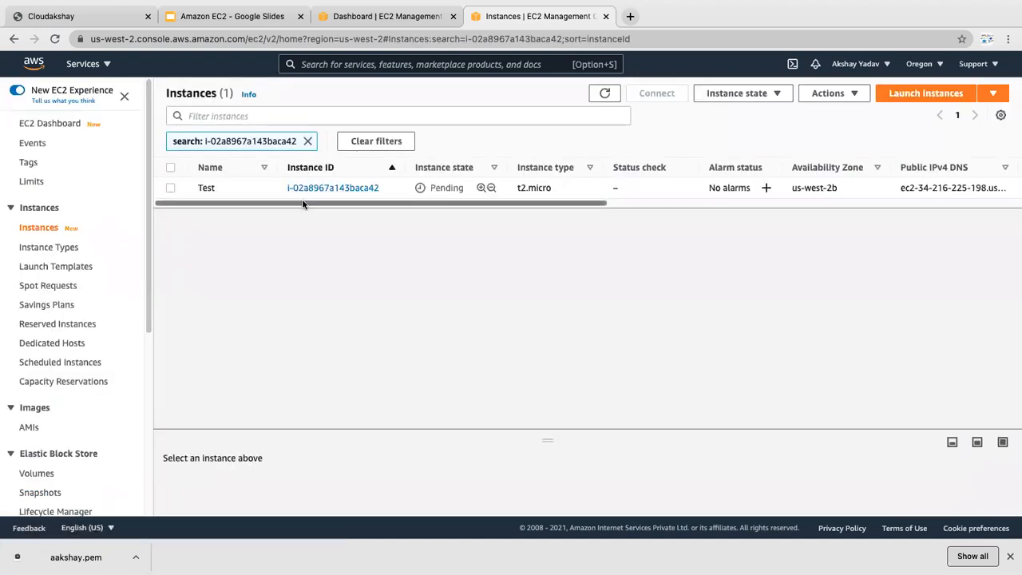
pyautogui.moveTo(302, 204); pyautogui.dragTo(409, 203)
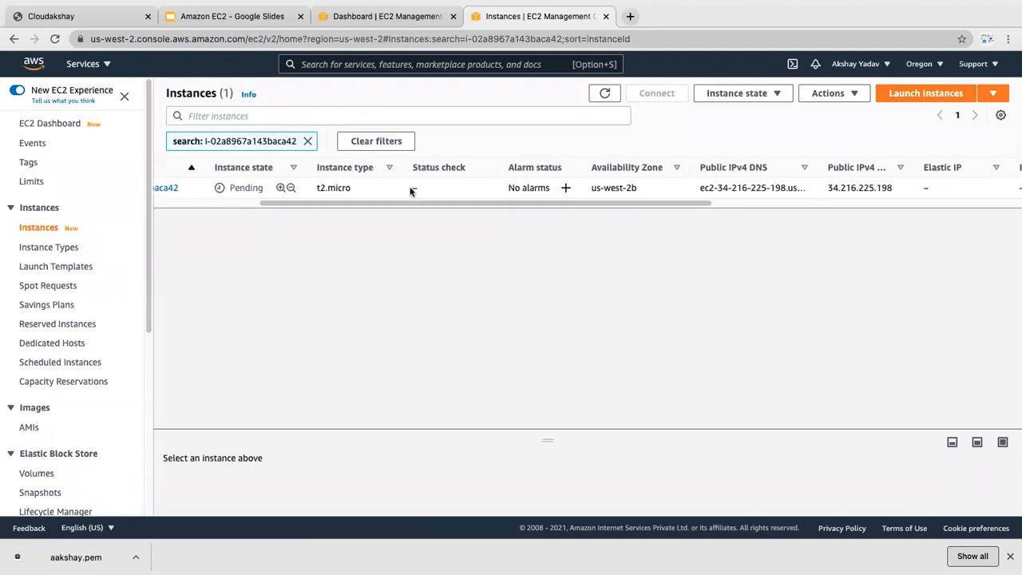
pyautogui.moveTo(413, 205); pyautogui.dragTo(351, 204)
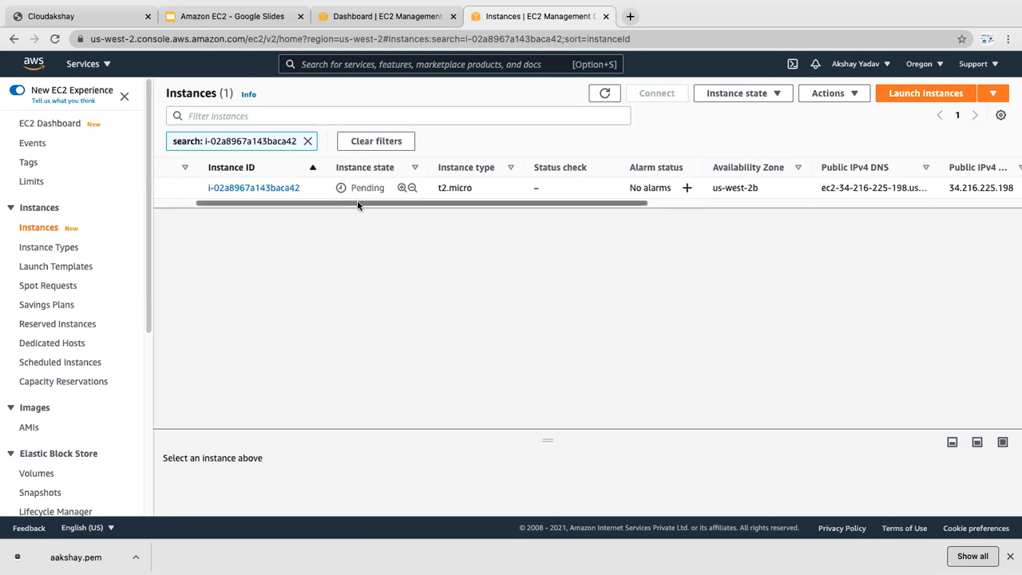
pyautogui.moveTo(359, 204); pyautogui.dragTo(328, 204)
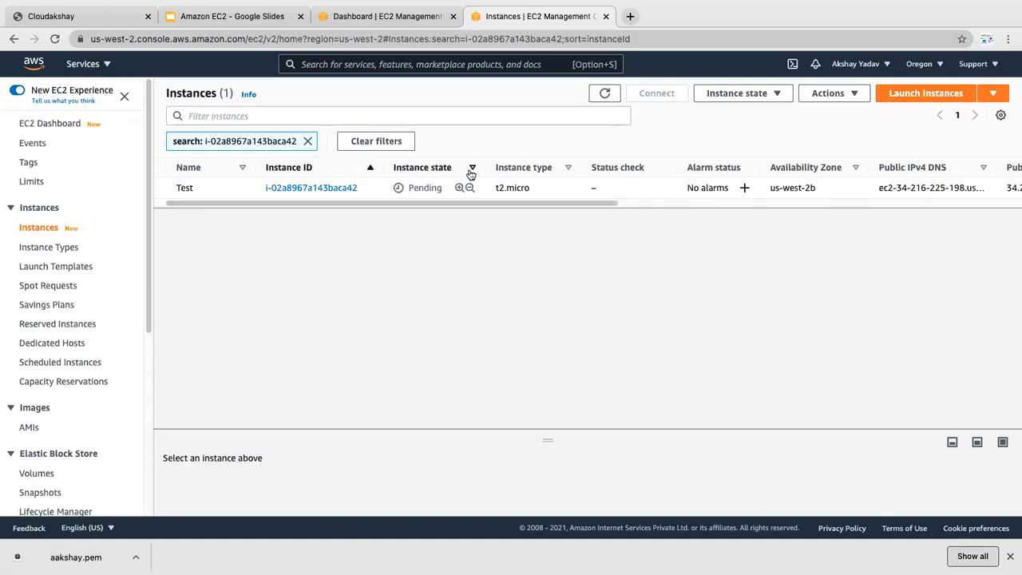
pyautogui.click(611, 96)
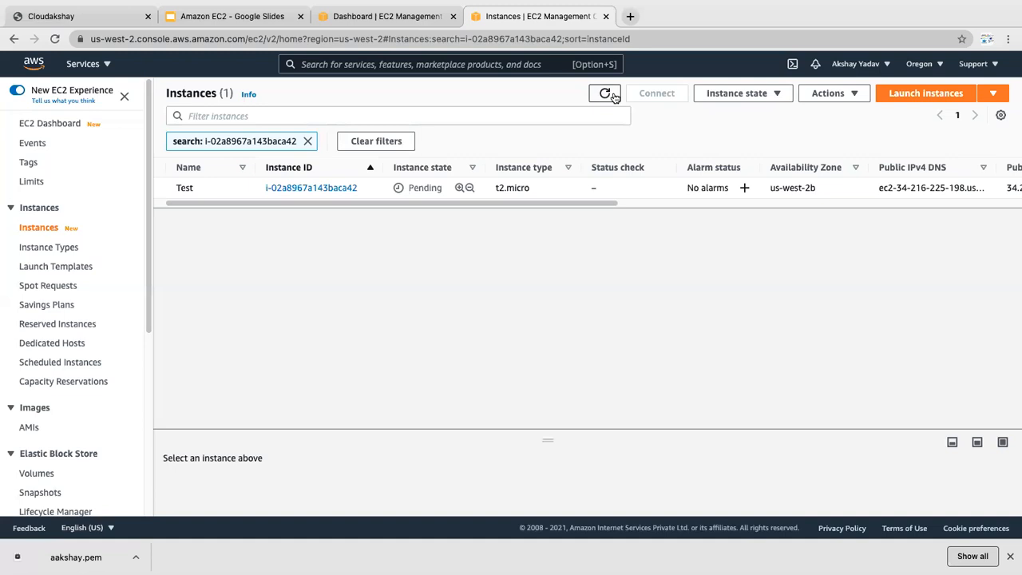
pyautogui.rightClick(611, 96)
pyautogui.click(595, 97)
pyautogui.click(596, 97)
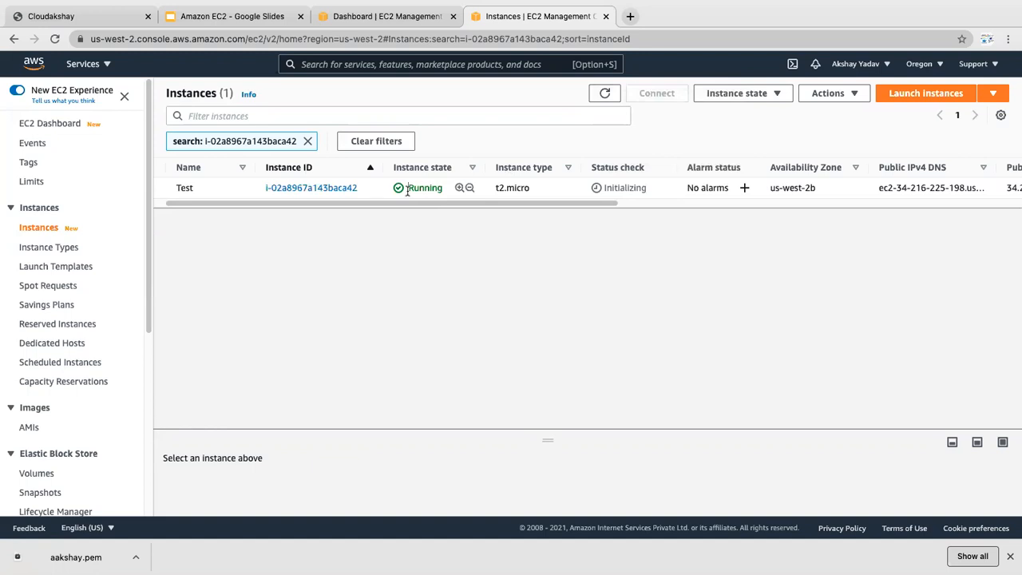
# Step: Point out Test's Running state in the Instances list, then return to the Amazon EC2 slides
pyautogui.moveTo(407, 189); pyautogui.dragTo(445, 188)
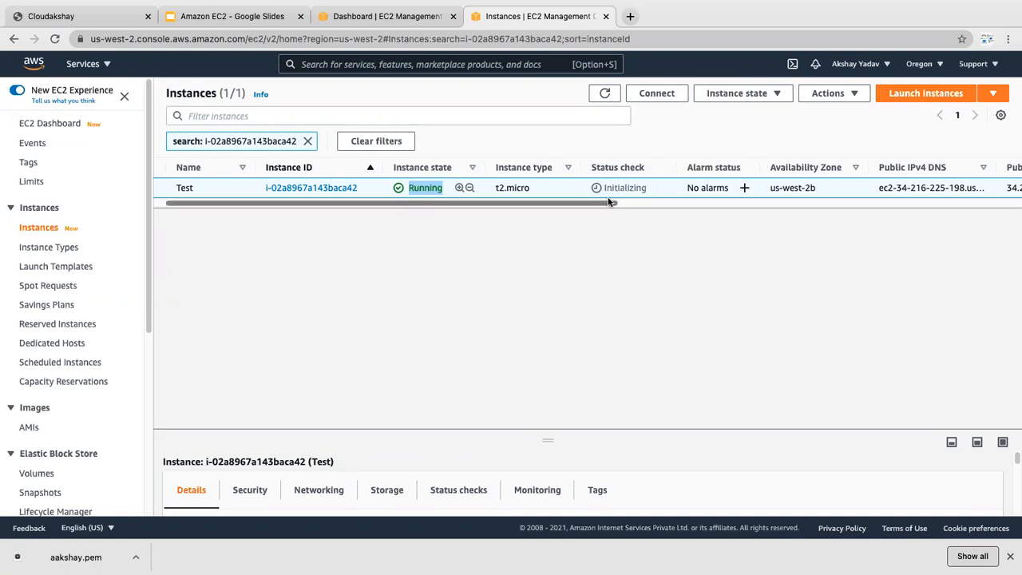
pyautogui.hscroll(1, 609, 202)
pyautogui.moveTo(608, 204); pyautogui.dragTo(595, 201)
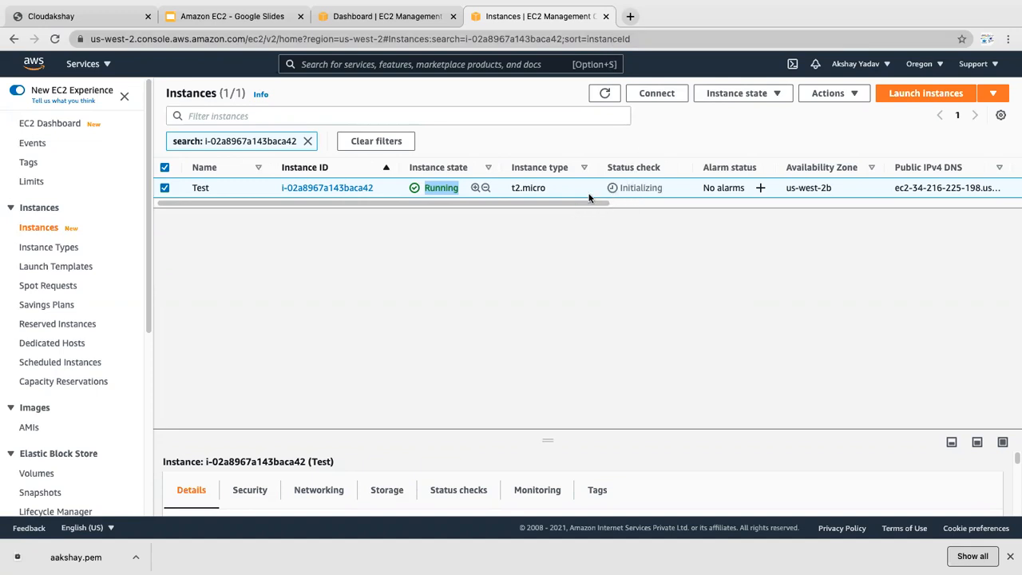
pyautogui.moveTo(579, 206); pyautogui.dragTo(506, 200)
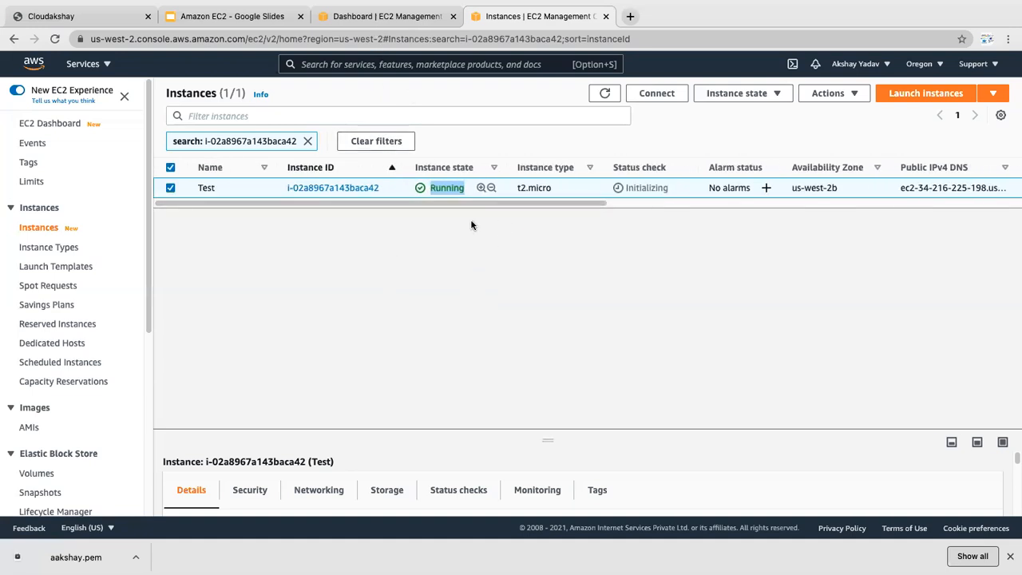
pyautogui.click(192, 21)
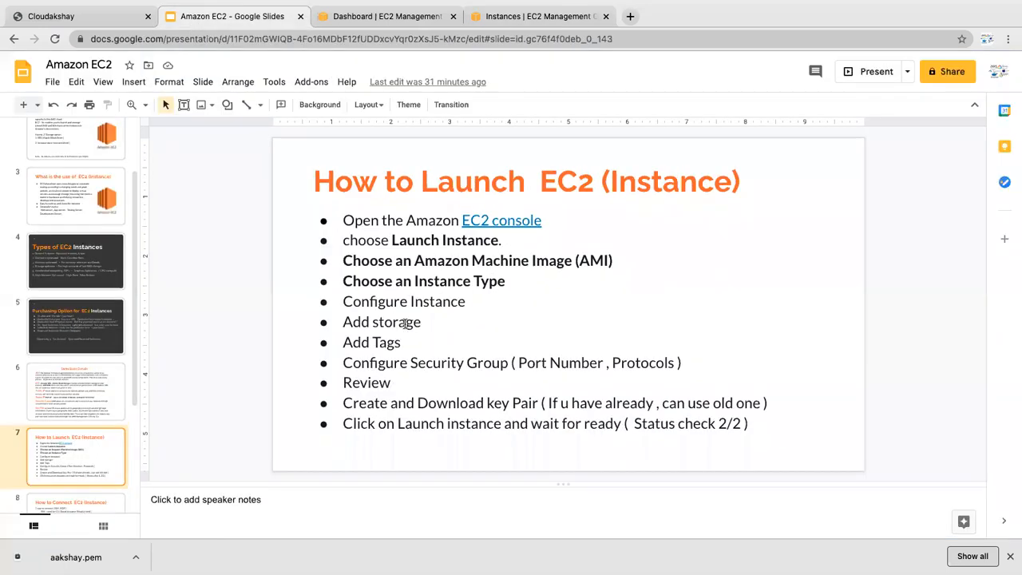
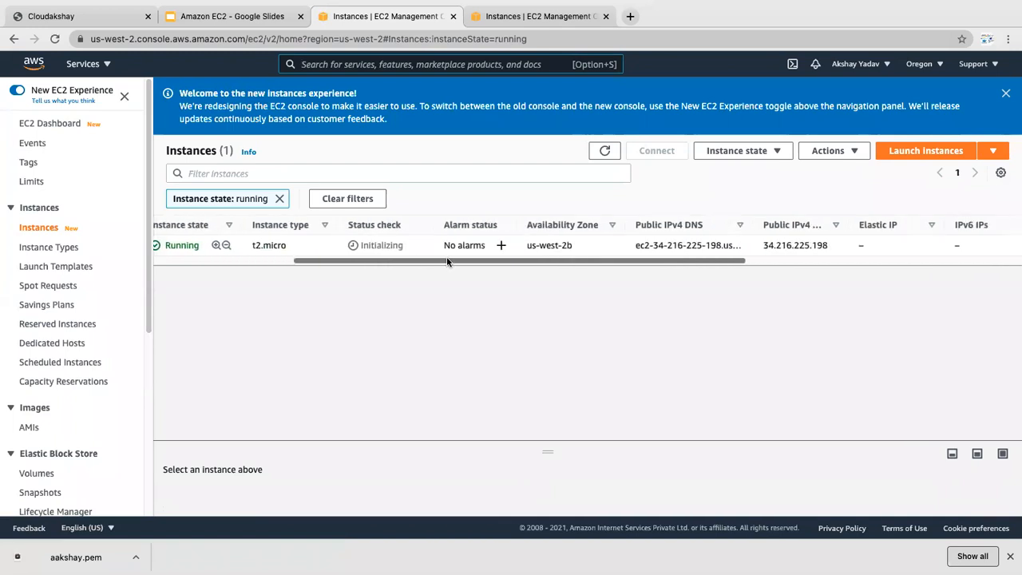
# Step: Open the Test instance's details and highlight its public IPv4 address 34.216.225.198
pyautogui.moveTo(763, 247); pyautogui.dragTo(832, 247)
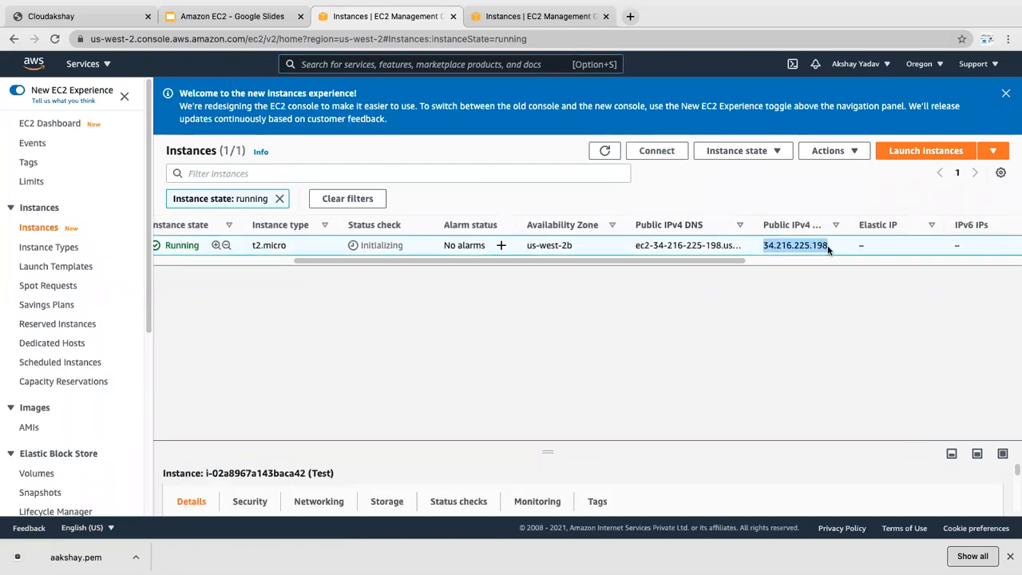
pyautogui.click(828, 246)
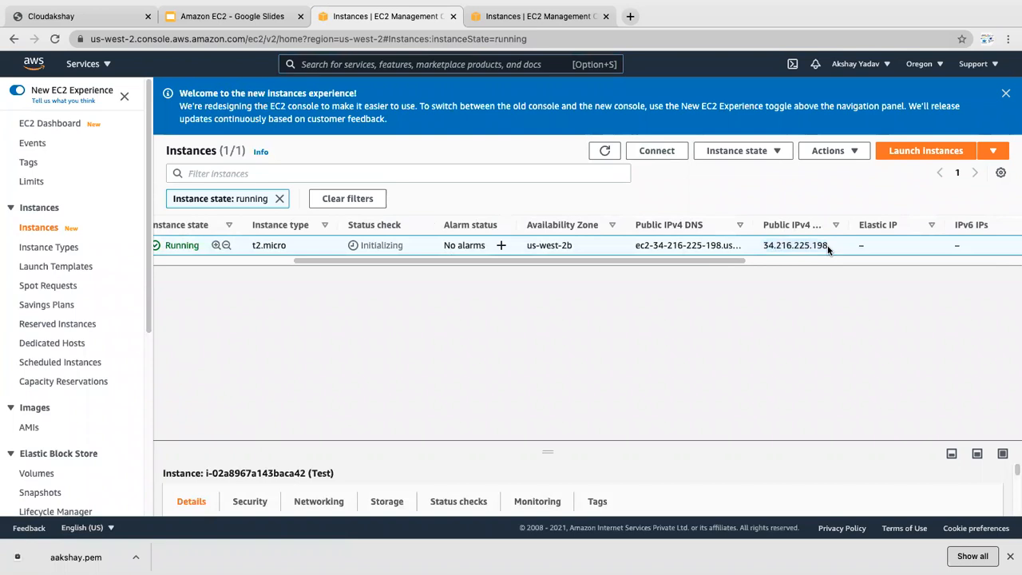
pyautogui.moveTo(828, 248); pyautogui.dragTo(760, 249)
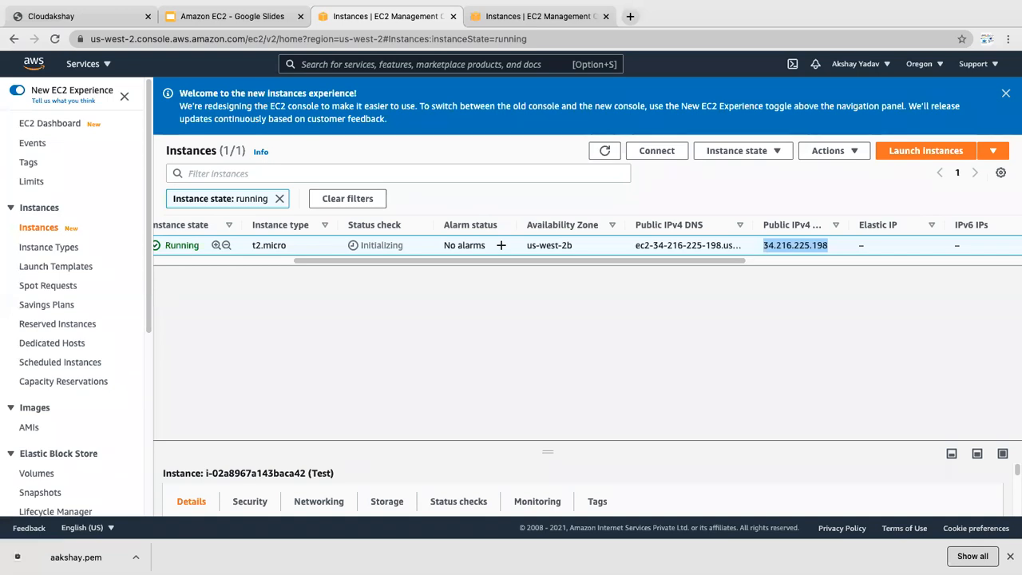
# Step: Take Chrome out of full screen and launch Terminal through Spotlight
pyautogui.moveTo(47, 6)
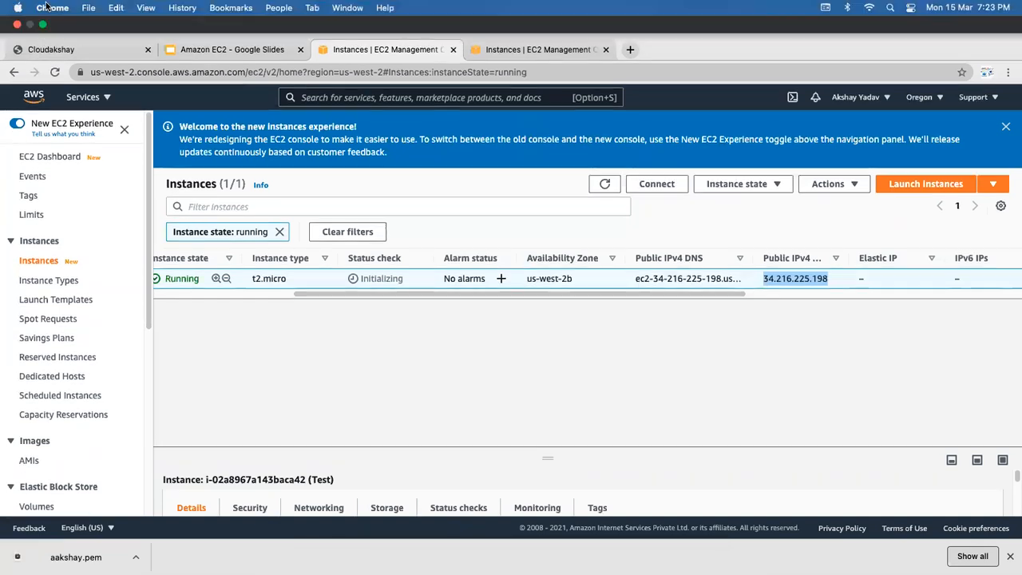
pyautogui.click(42, 25)
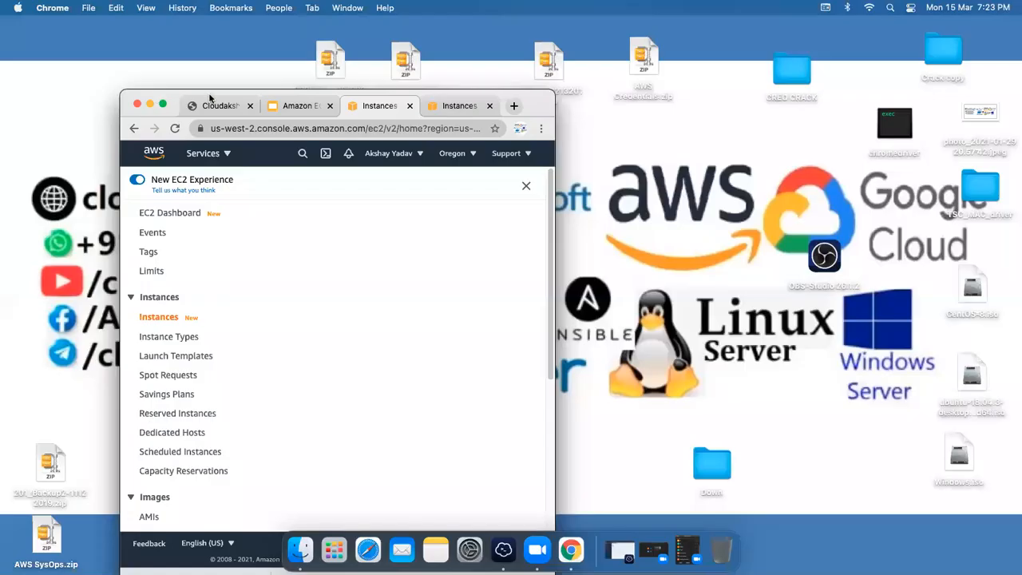
pyautogui.moveTo(172, 107); pyautogui.dragTo(519, 64)
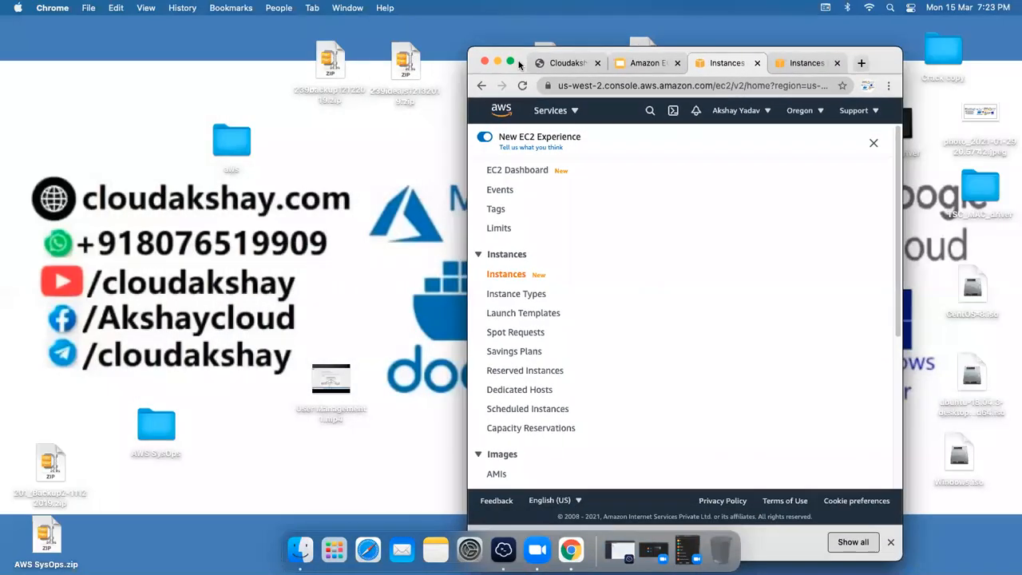
pyautogui.press('super+space')
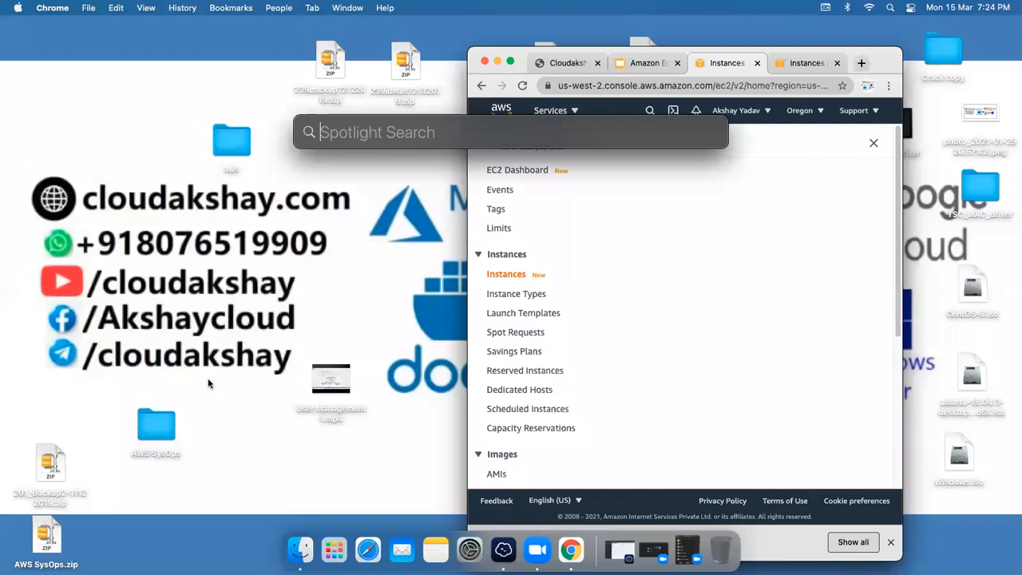
pyautogui.write('term')
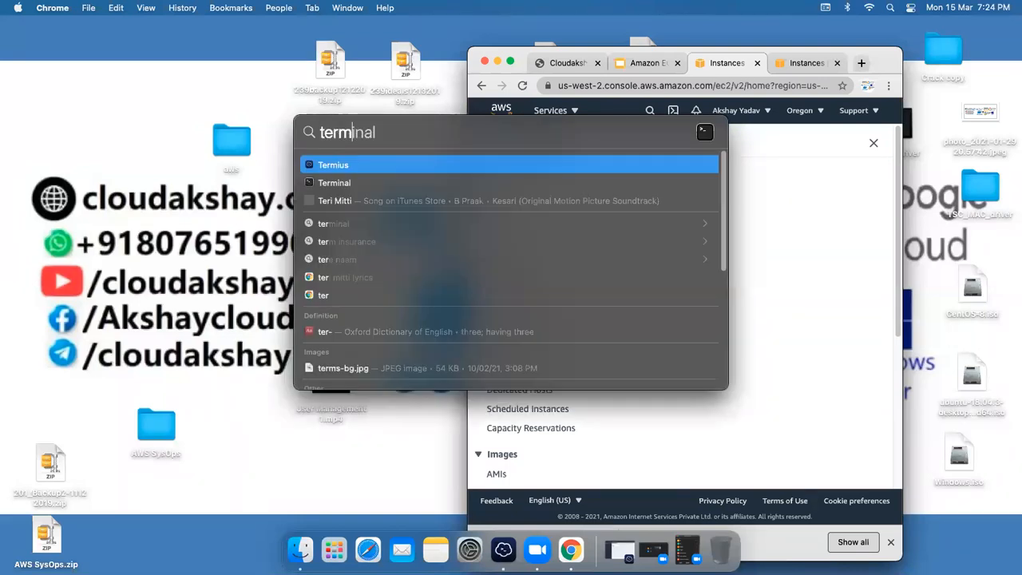
pyautogui.press('Return')
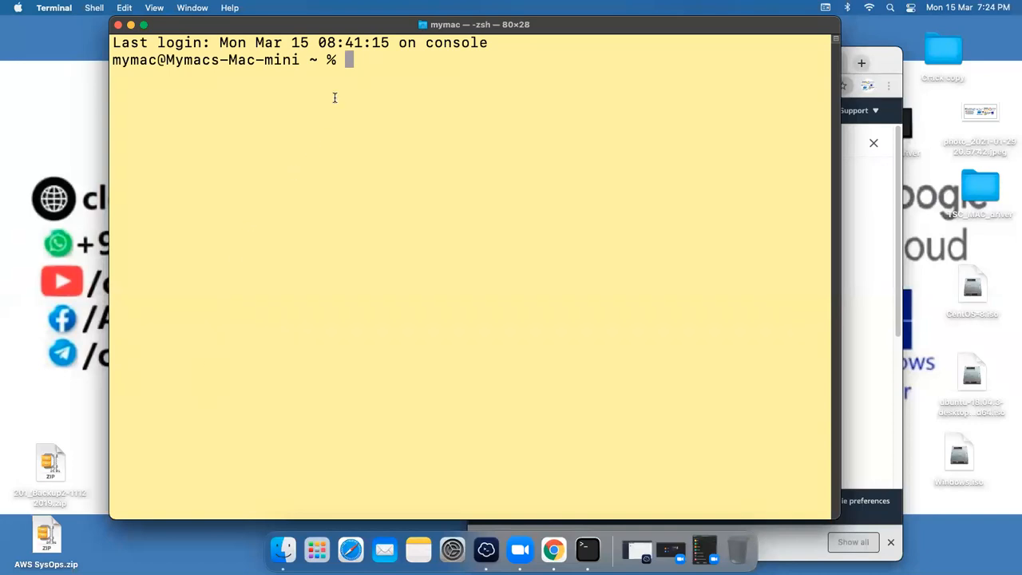
pyautogui.moveTo(321, 25); pyautogui.dragTo(317, 36)
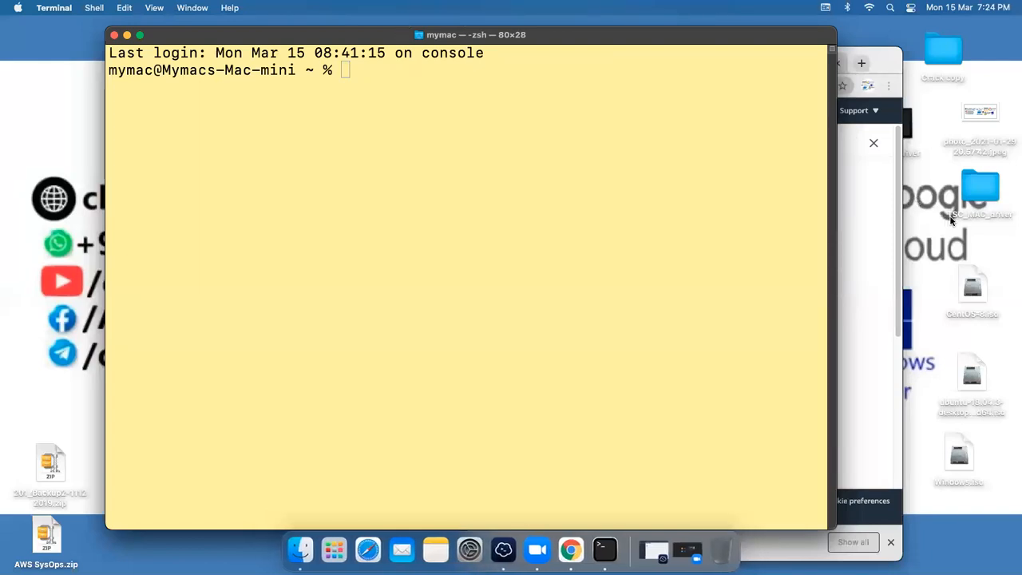
# Step: Change the Terminal's working directory to Downloads
pyautogui.click(566, 222)
pyautogui.write('cd Dow')
pyautogui.press('Tab')
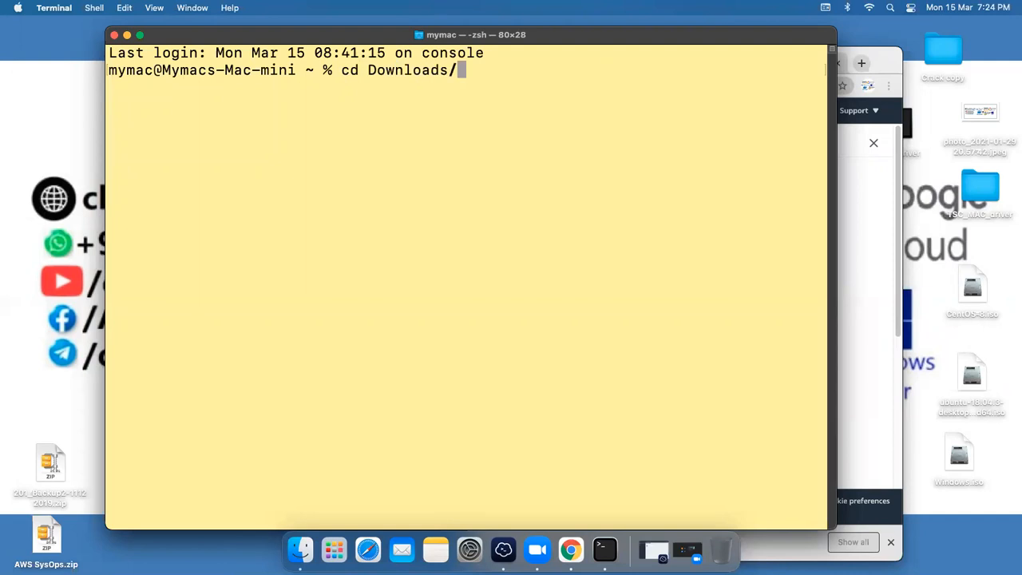
pyautogui.press('Return')
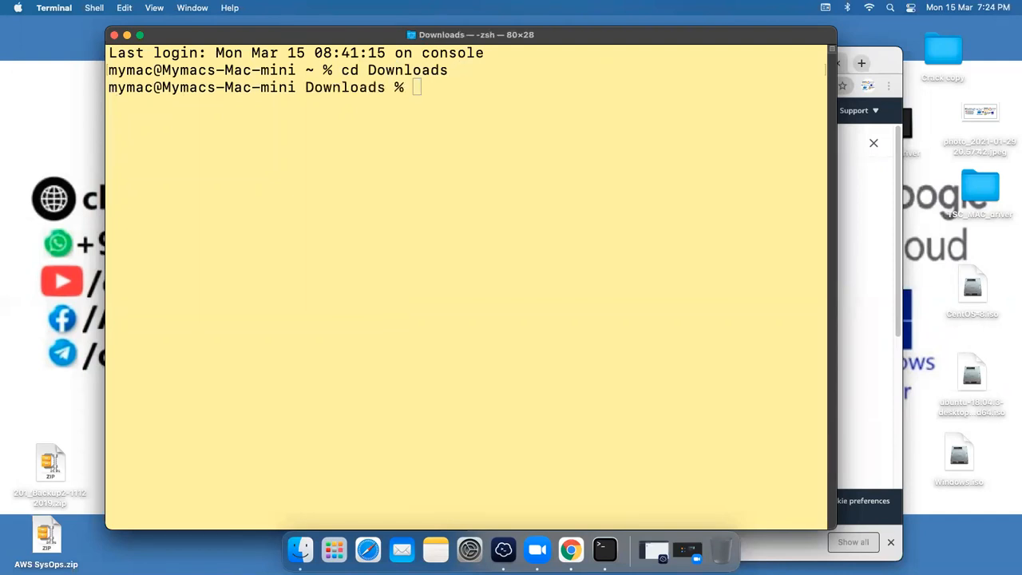
# Step: Restrict aakshay.pem to permissions 600 with sudo chmod, entering the administrator password
pyautogui.click(424, 102)
pyautogui.write('sudo chmod 6')
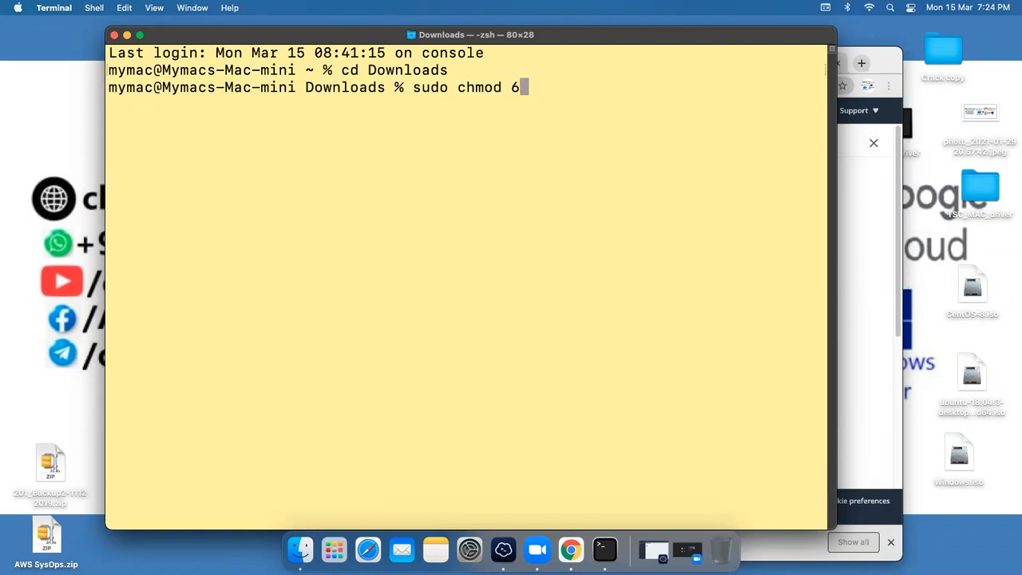
pyautogui.write('00 aa')
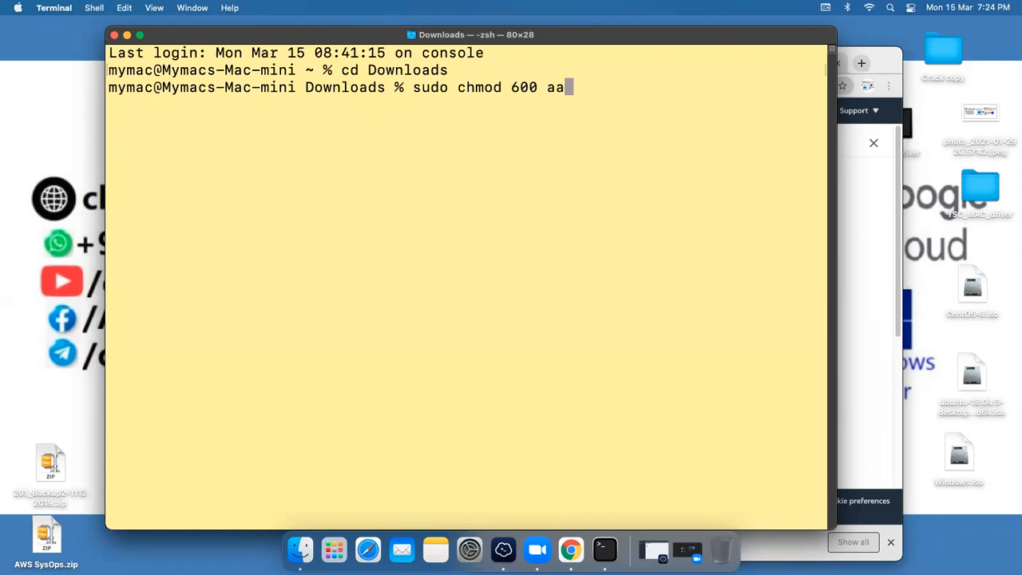
pyautogui.press('Tab')
pyautogui.press('Return')
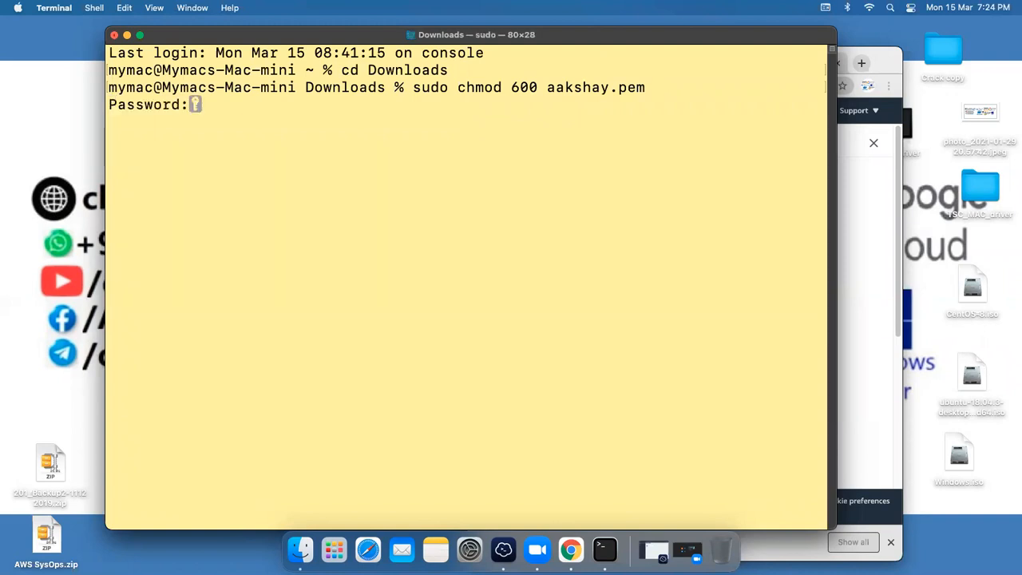
pyautogui.press('Return')
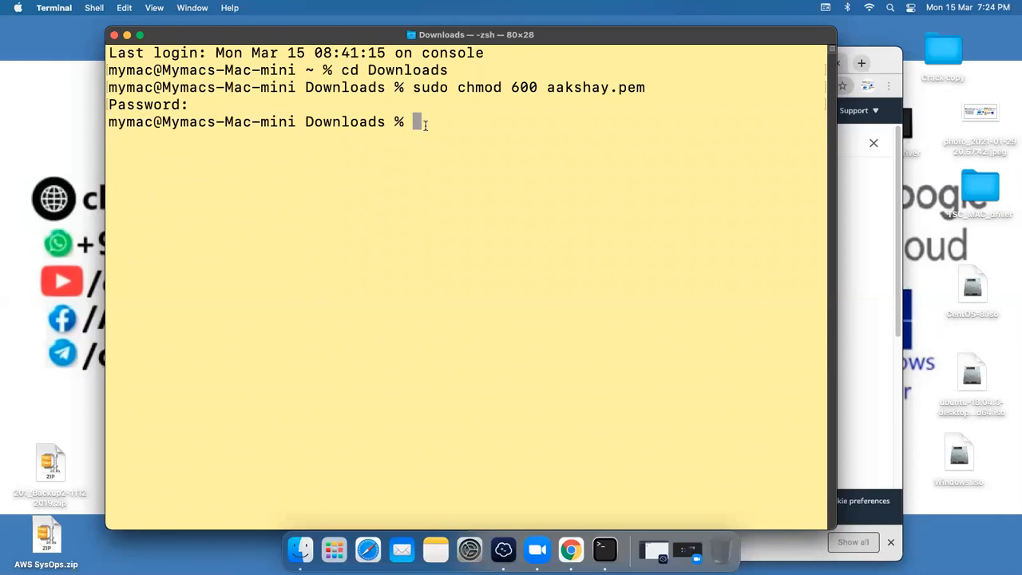
# Step: Type the partial command 'ssh -i aakshay.pem ubuntu@' in Terminal, then return to the EC2 page
pyautogui.moveTo(236, 40); pyautogui.dragTo(145, 40)
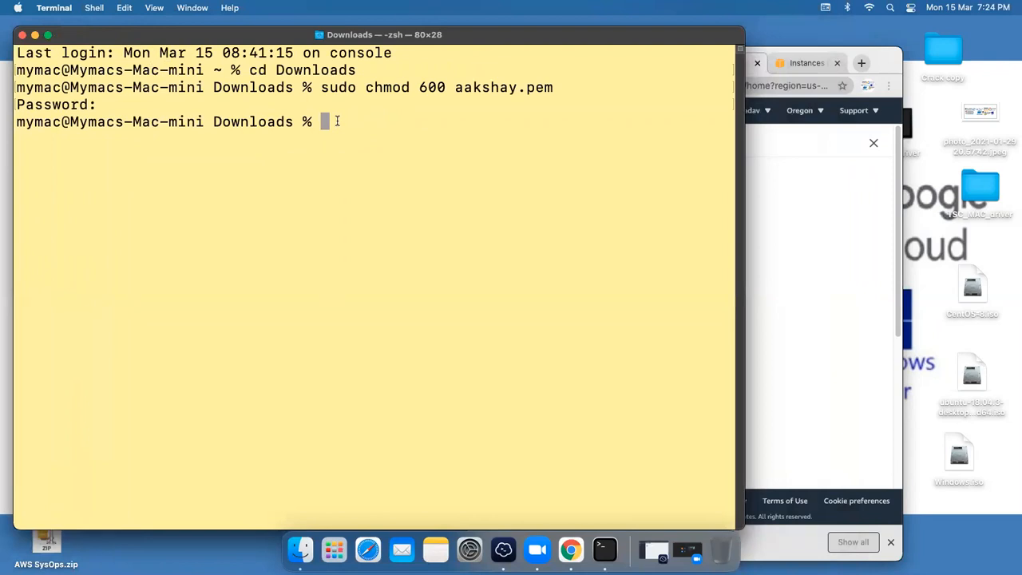
pyautogui.write('ssh')
pyautogui.write('-')
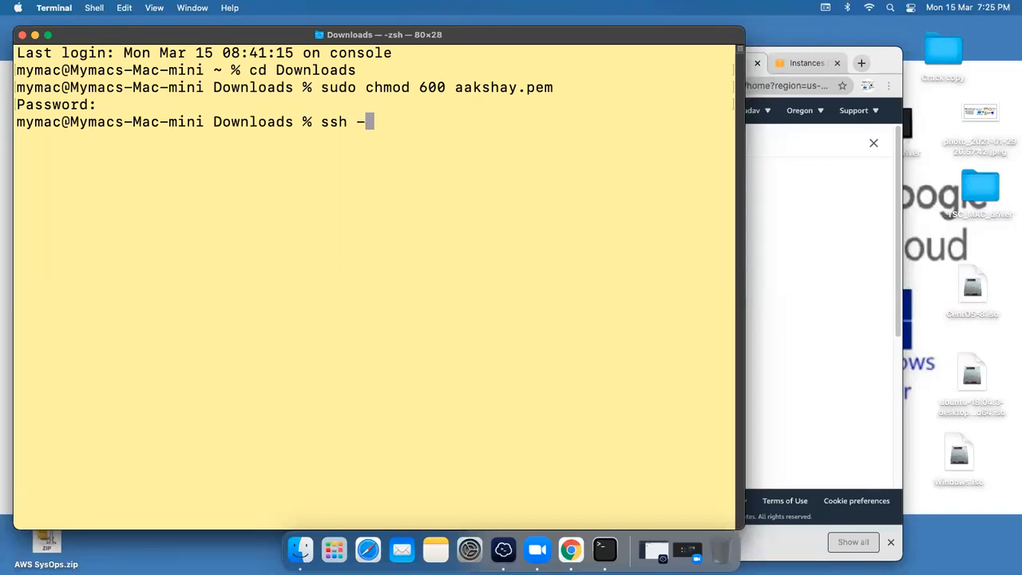
pyautogui.write('i aa')
pyautogui.press('Tab')
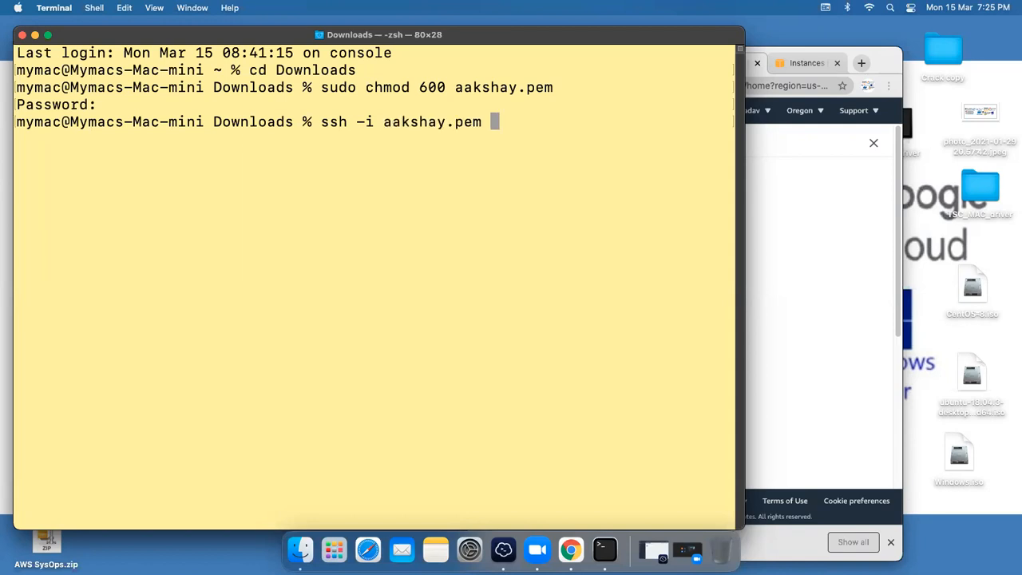
pyautogui.write('ubuntu')
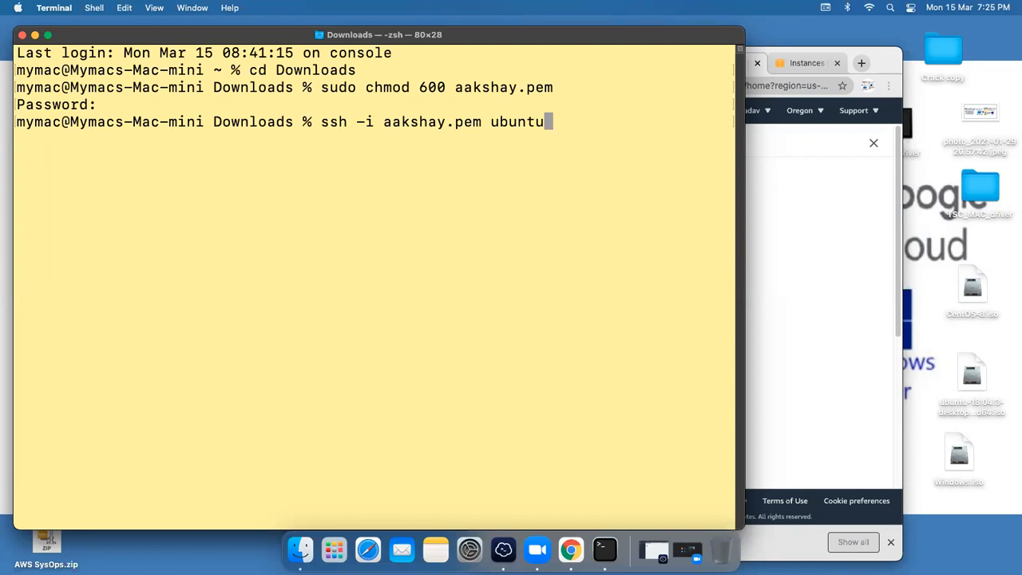
pyautogui.write('@')
pyautogui.click(802, 64)
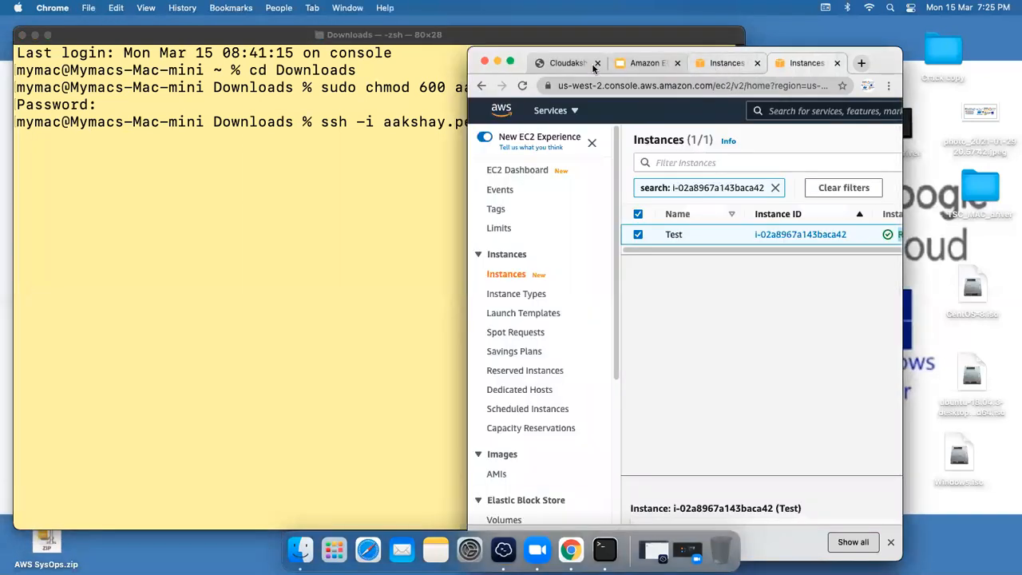
# Step: Copy the Test instance's public IP 34.216.225.198 and paste it after ubuntu@ in the ssh command
pyautogui.moveTo(510, 65); pyautogui.dragTo(341, 80)
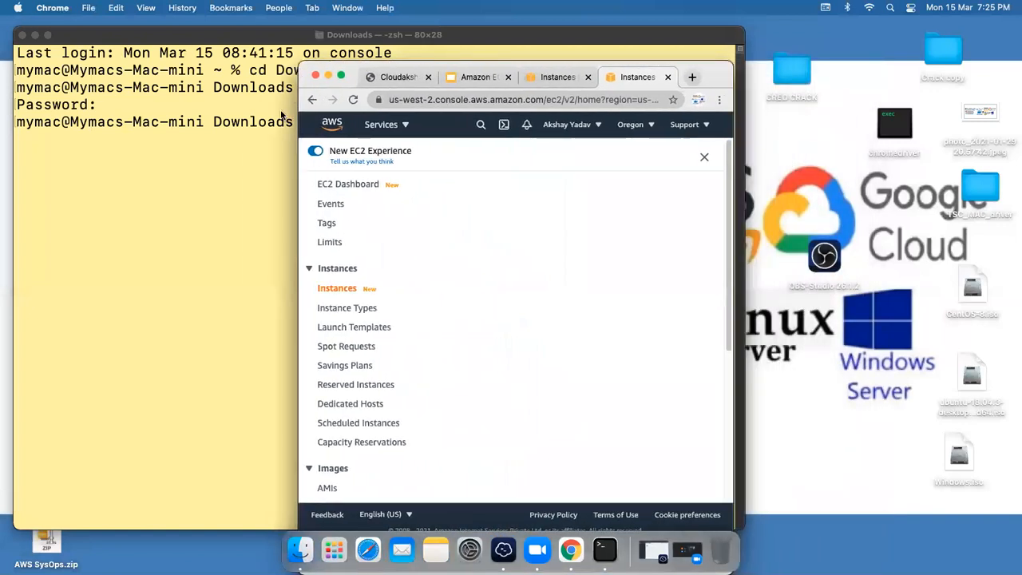
pyautogui.moveTo(298, 132); pyautogui.dragTo(40, 135)
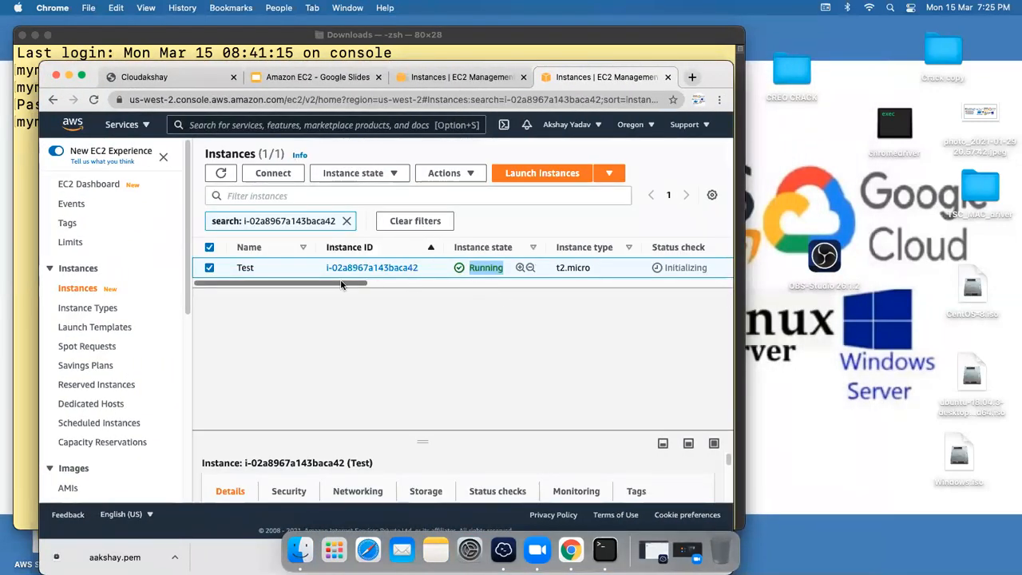
pyautogui.moveTo(341, 285); pyautogui.dragTo(557, 270)
pyautogui.press('super+c')
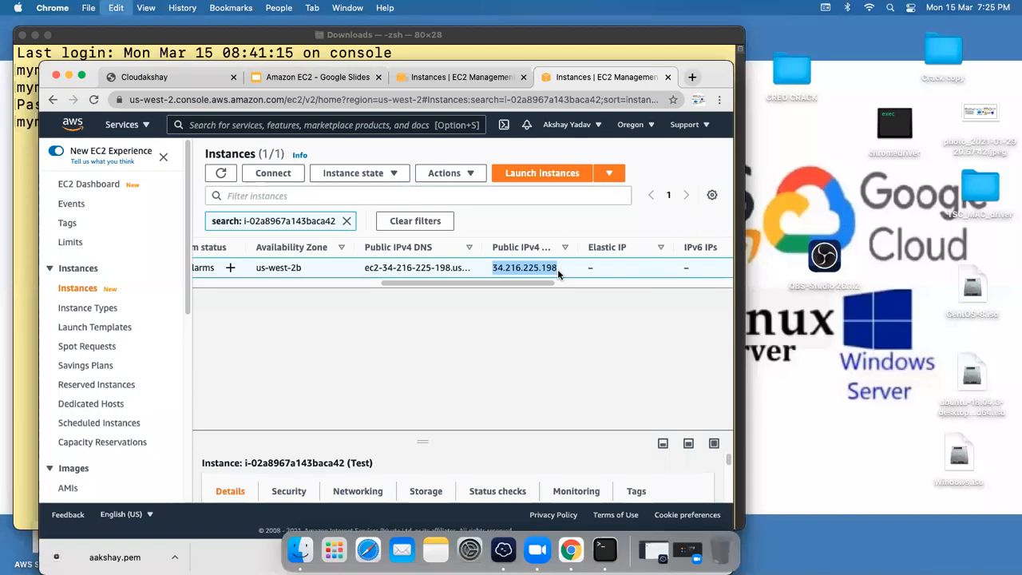
pyautogui.click(32, 272)
pyautogui.rightClick(585, 120)
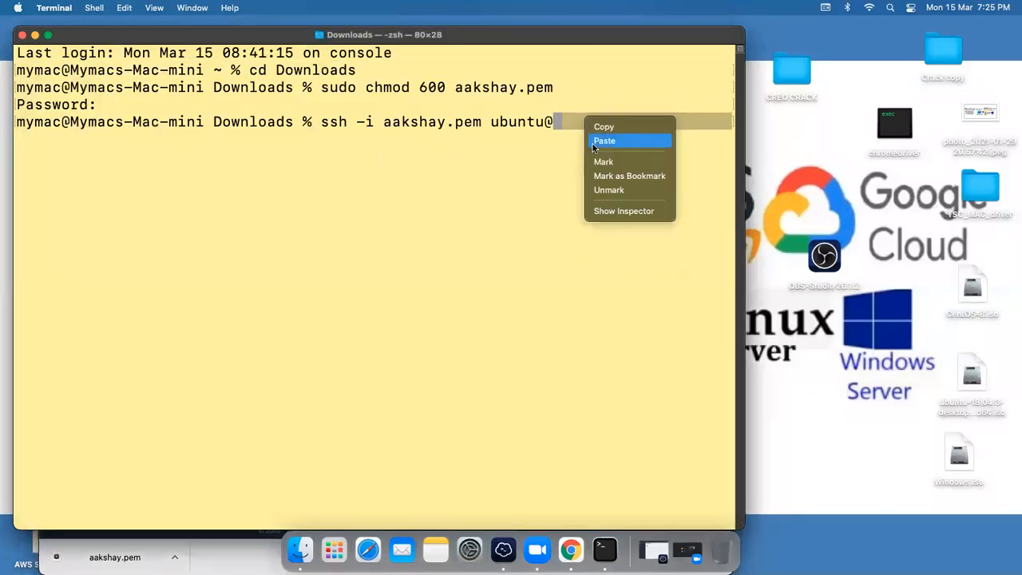
pyautogui.click(592, 142)
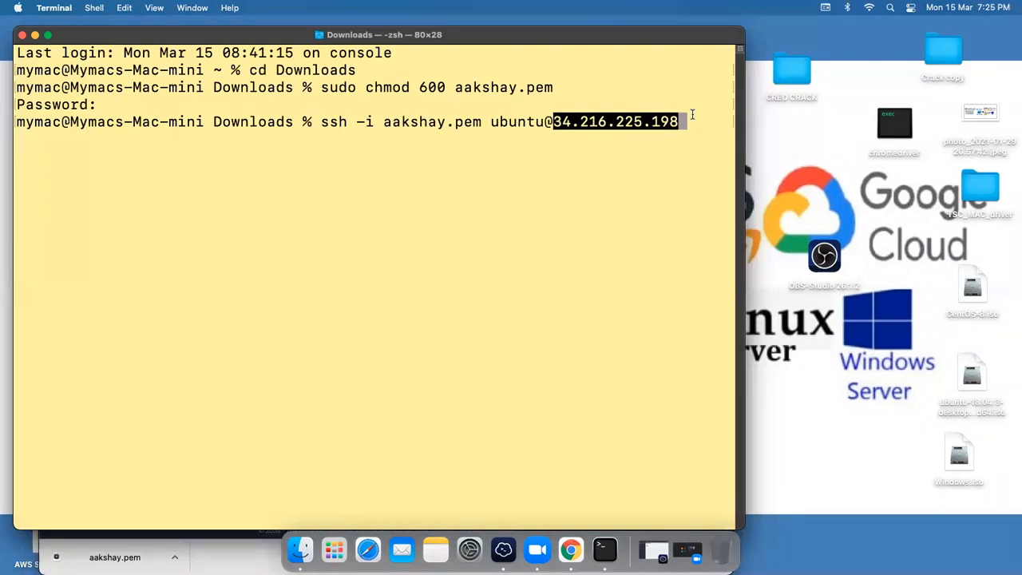
pyautogui.press('Return')
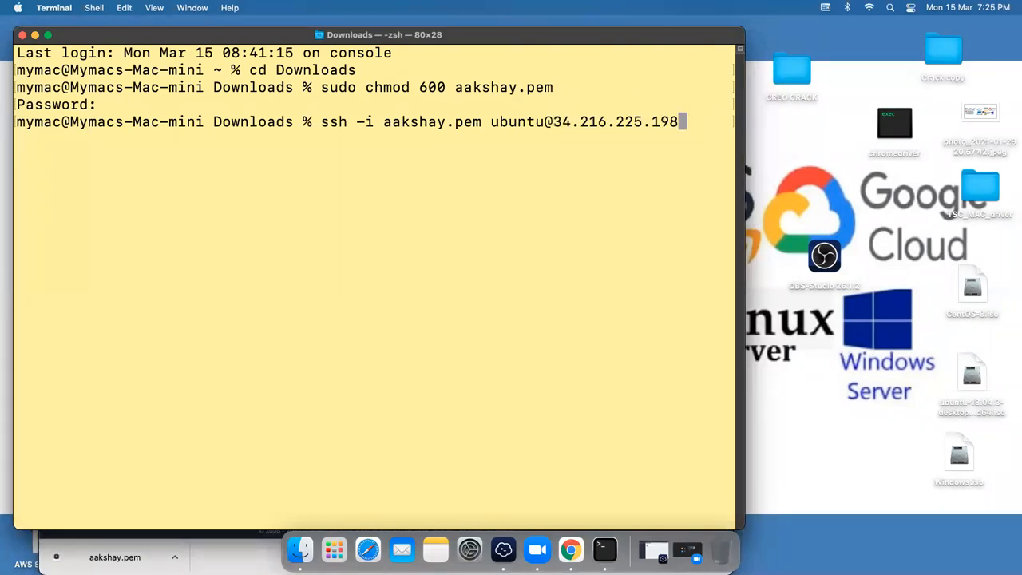
# Step: Connect over ssh to 34.216.225.198, answering yes to trust the host, reaching the ubuntu prompt
pyautogui.press('Return')
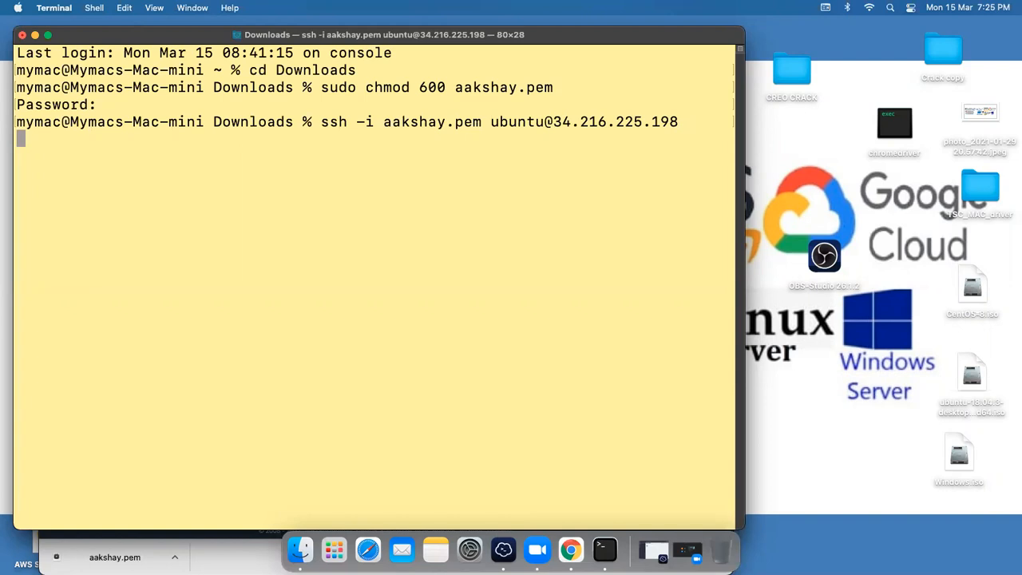
pyautogui.write('yes')
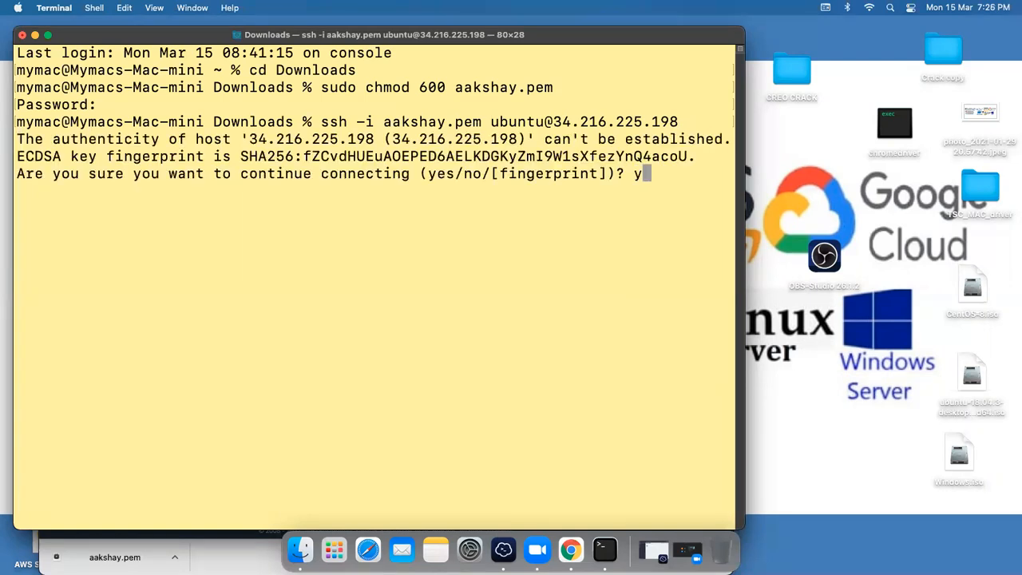
pyautogui.press('Return')
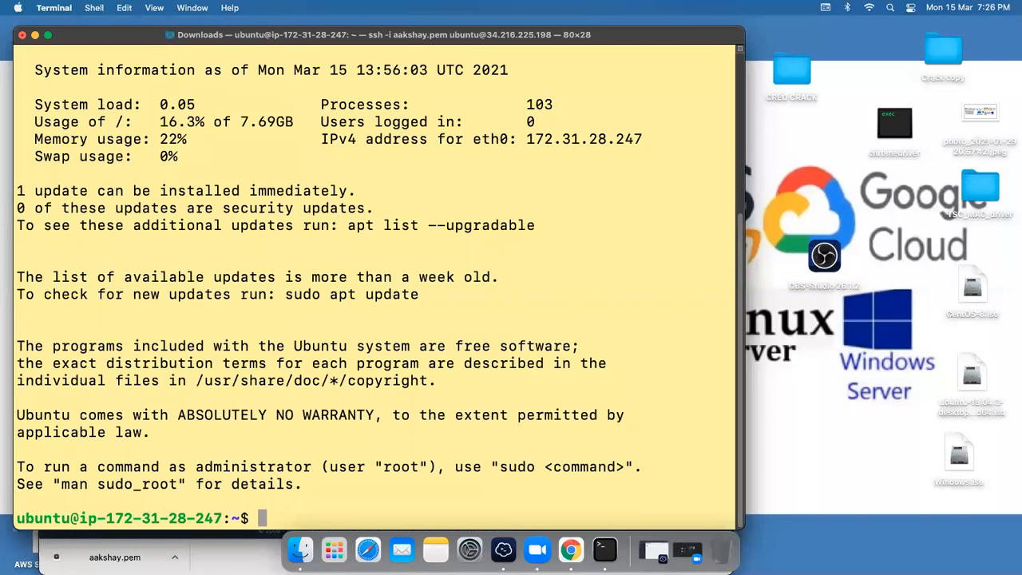
pyautogui.press('Return')
pyautogui.press('Return')
pyautogui.press('Return')
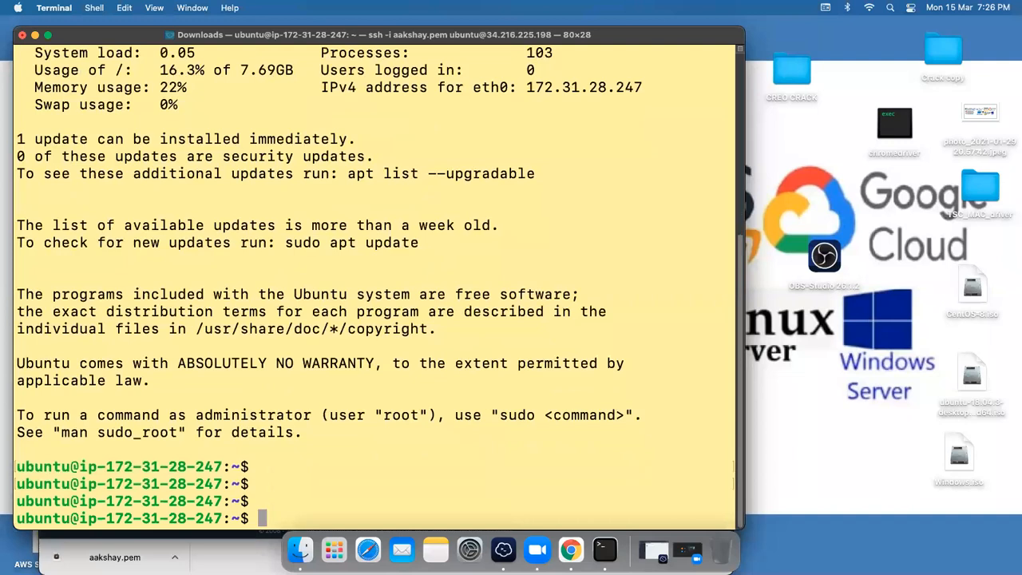
pyautogui.moveTo(16, 469); pyautogui.dragTo(268, 467)
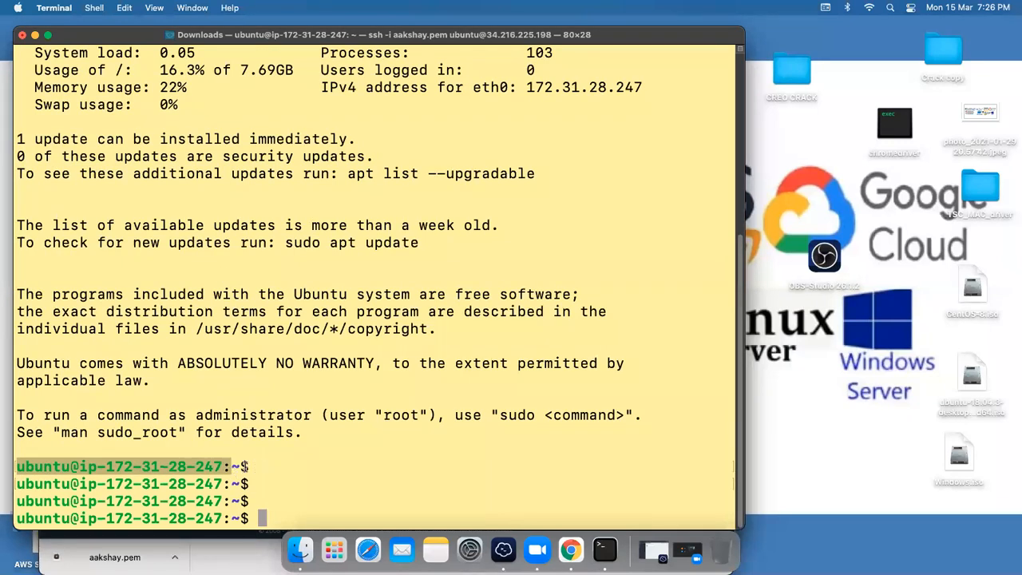
pyautogui.click(246, 467)
pyautogui.press('Return')
pyautogui.press('Return')
pyautogui.press('Return')
pyautogui.press('Return')
pyautogui.press('Return')
pyautogui.press('Return')
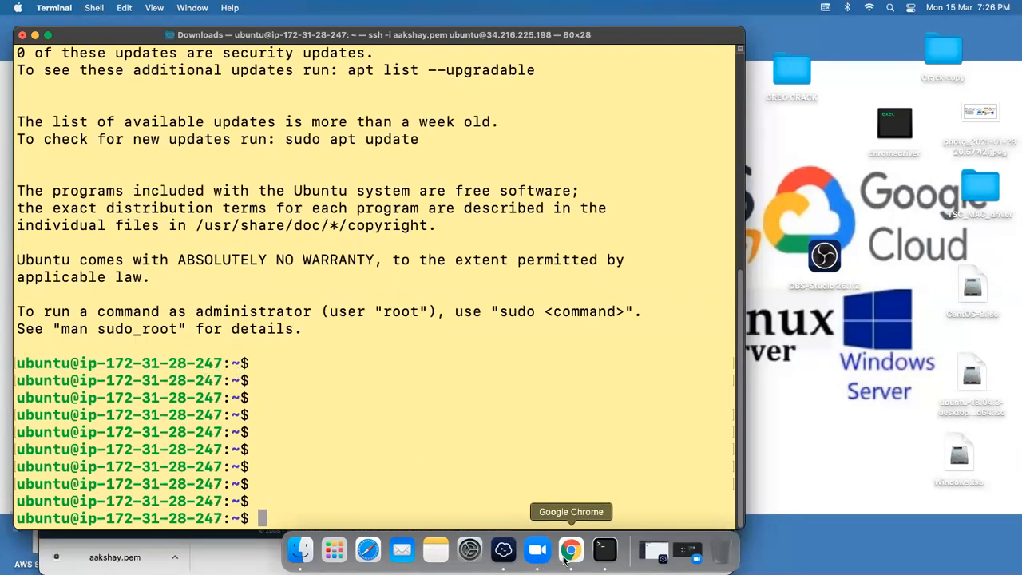
pyautogui.click(565, 559)
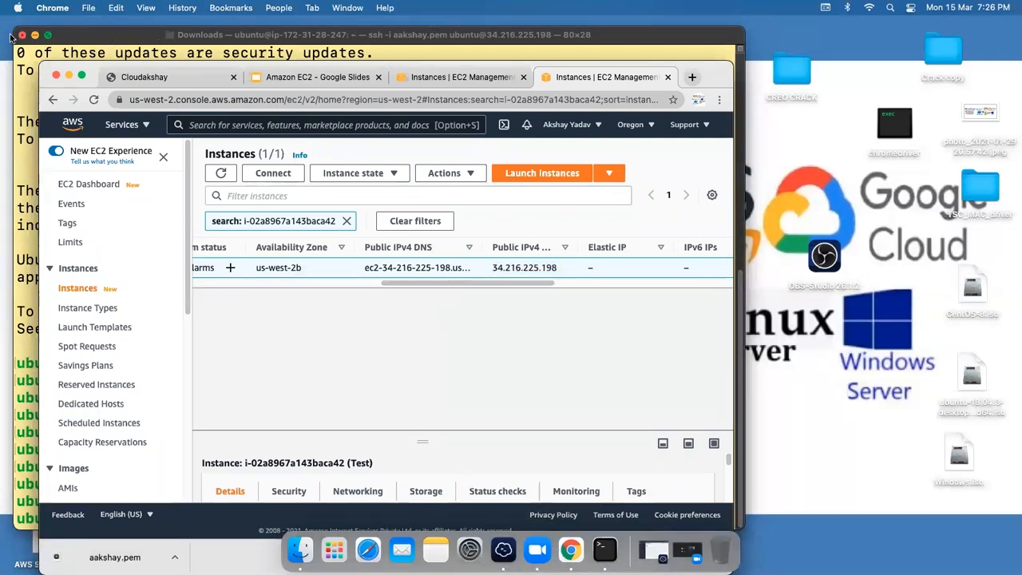
# Step: Minimize Terminal and show slide 8 'How to Connect EC2 (Instance)', highlighting its RDP lines
pyautogui.click(35, 36)
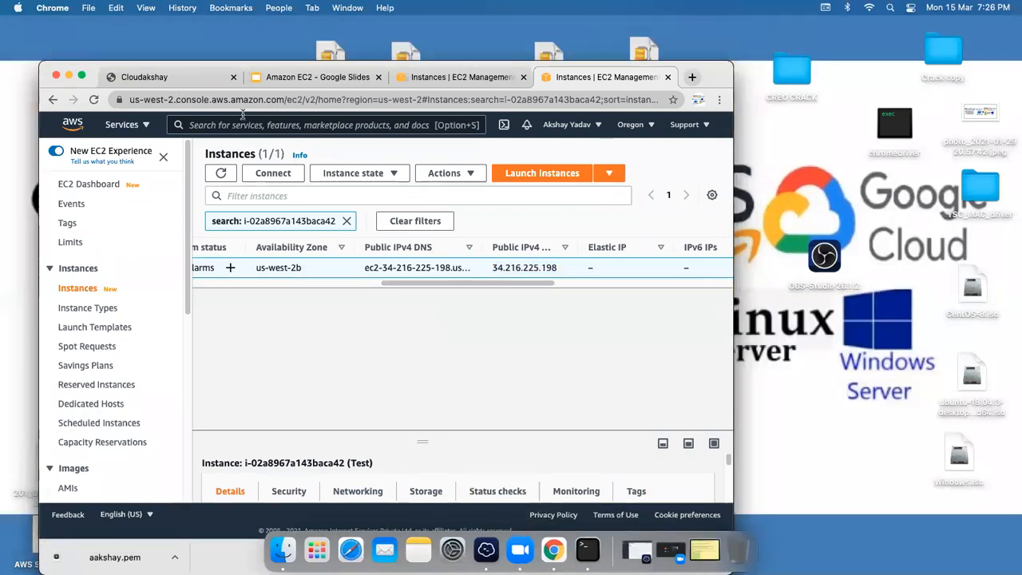
pyautogui.click(324, 76)
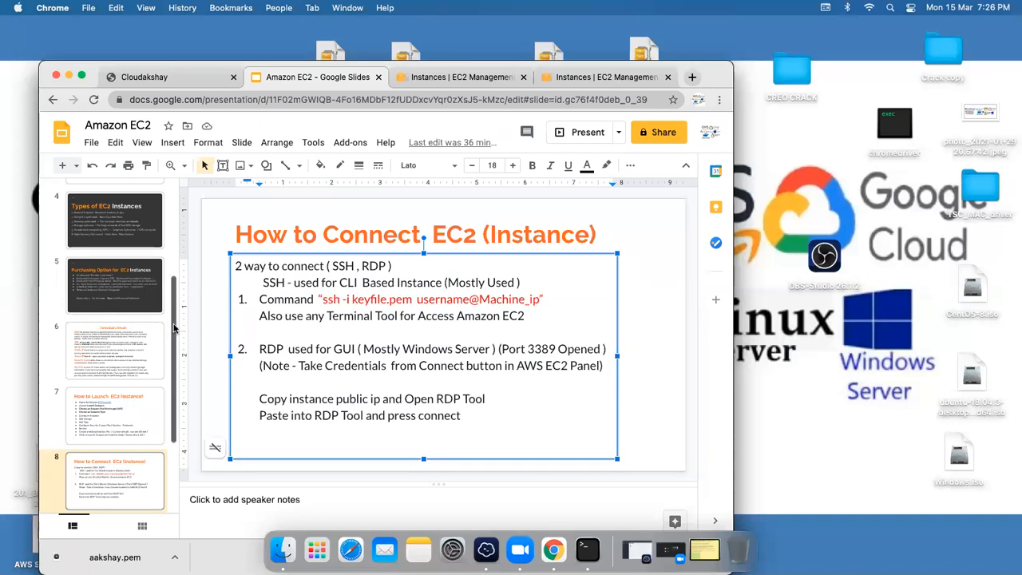
pyautogui.scroll(-2, 174, 368)
pyautogui.click(118, 480)
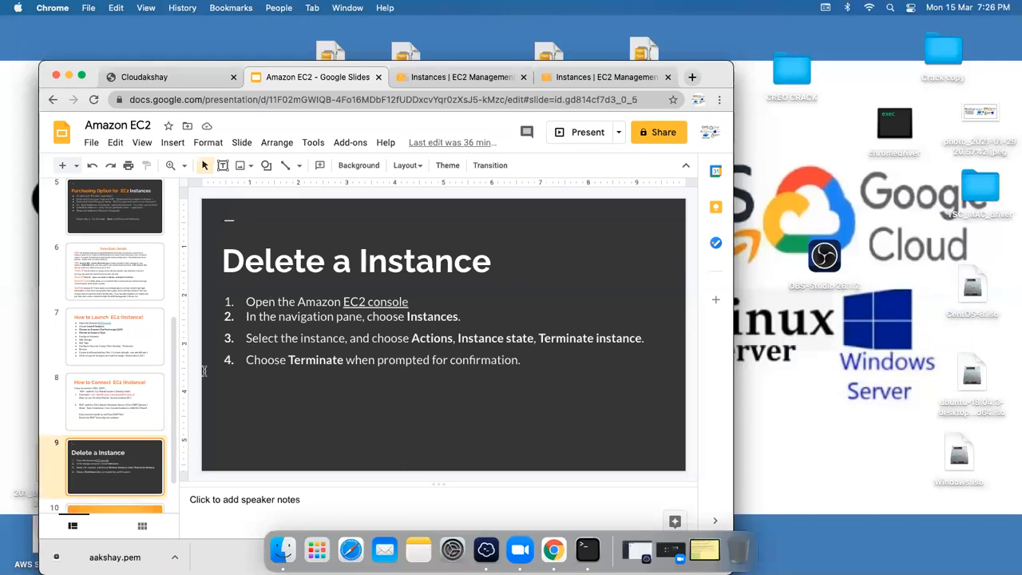
pyautogui.click(139, 402)
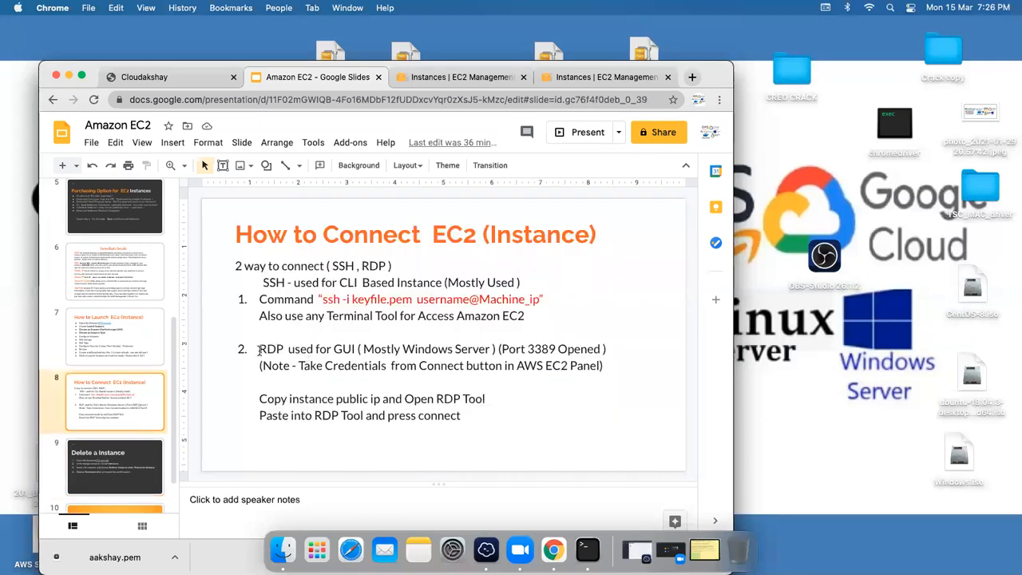
pyautogui.moveTo(260, 351); pyautogui.dragTo(585, 368)
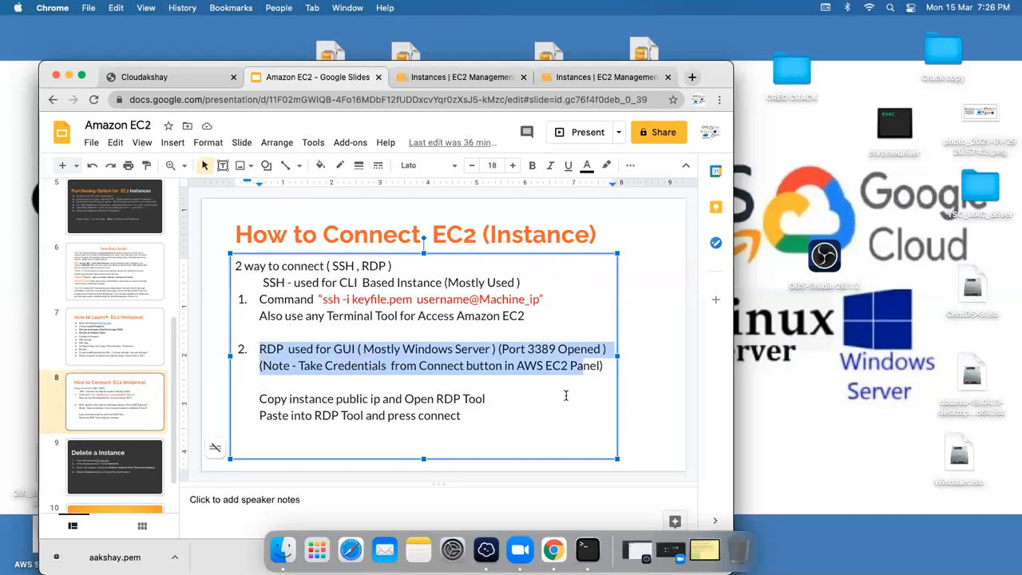
pyautogui.doubleClick(566, 397)
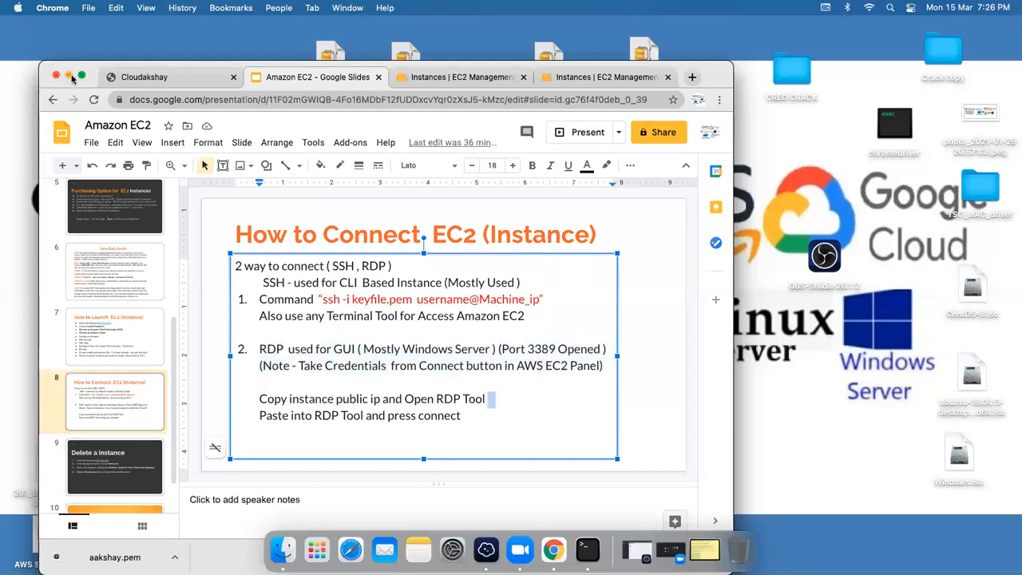
# Step: Start a new instance launch and choose the Microsoft Windows Server 2016 Base AMI
pyautogui.click(558, 77)
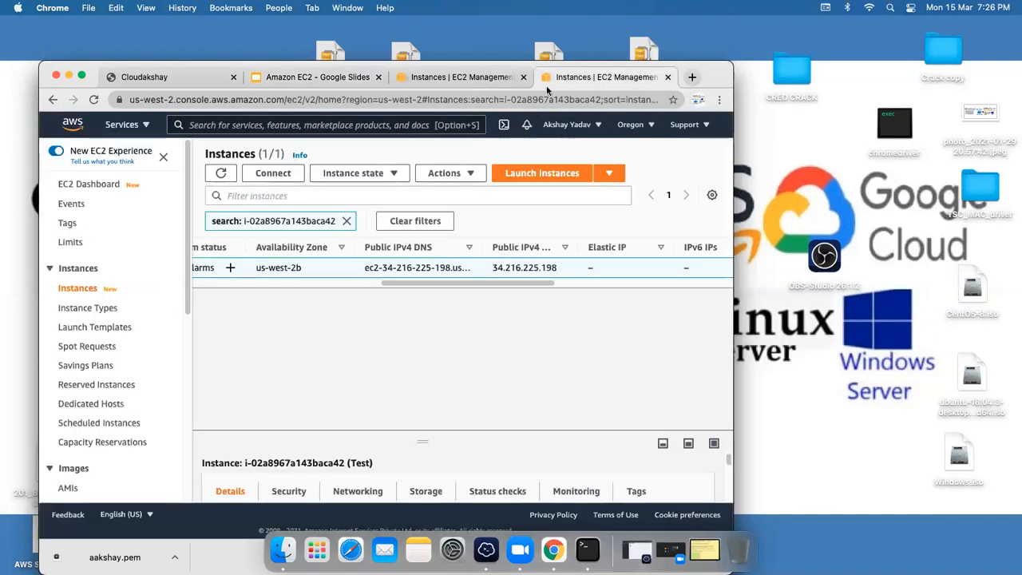
pyautogui.moveTo(411, 287); pyautogui.dragTo(205, 299)
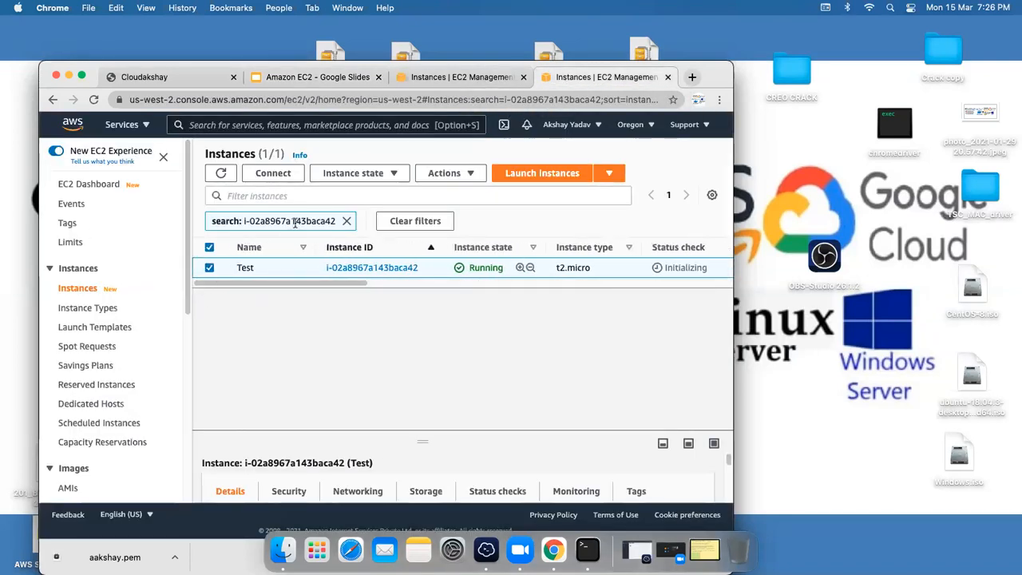
pyautogui.click(559, 174)
pyautogui.click(82, 75)
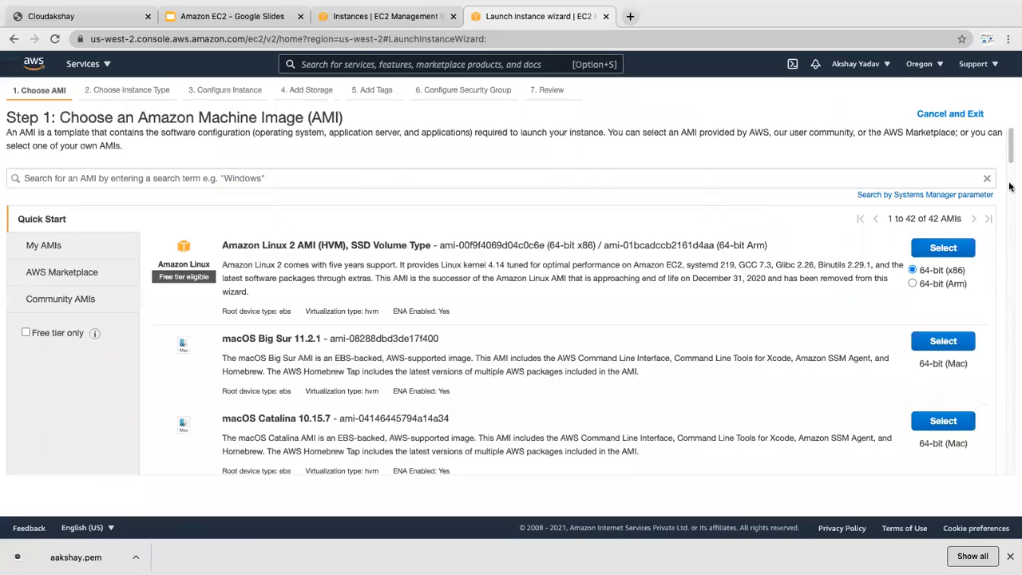
pyautogui.moveTo(1011, 157); pyautogui.dragTo(1012, 165)
pyautogui.scroll(-10, 1012, 187)
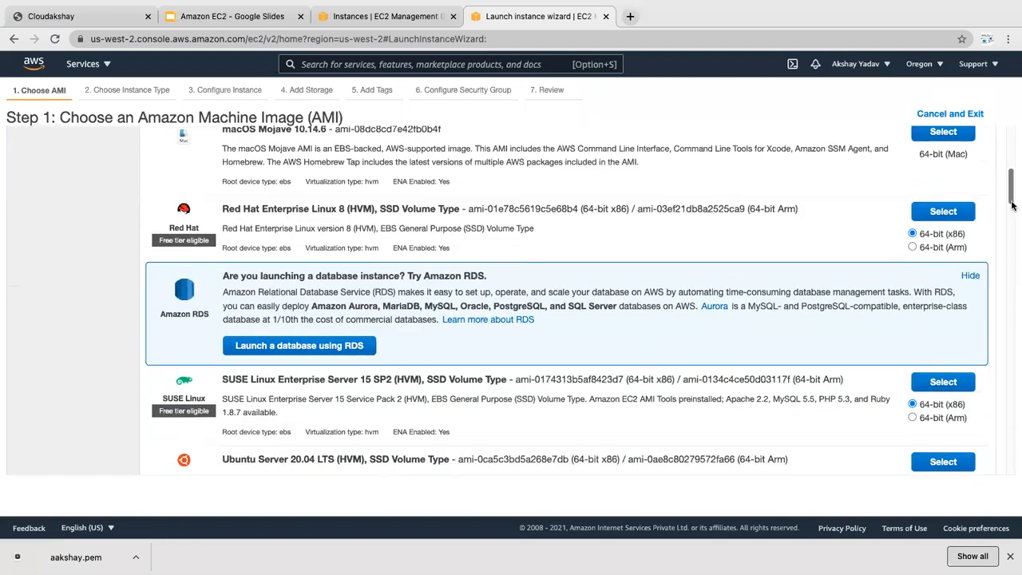
pyautogui.scroll(-5, 1013, 270)
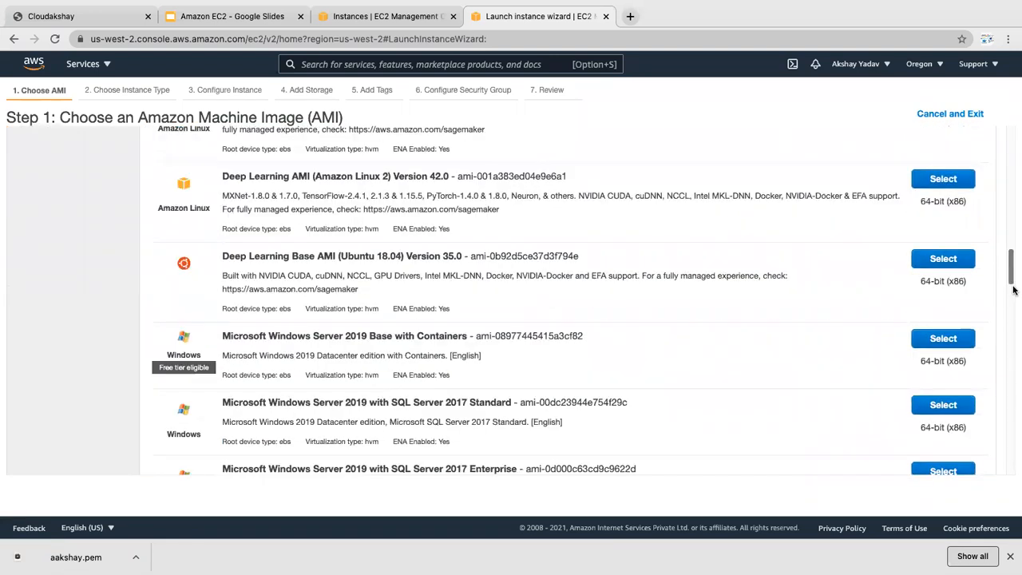
pyautogui.moveTo(1012, 295); pyautogui.dragTo(1012, 340)
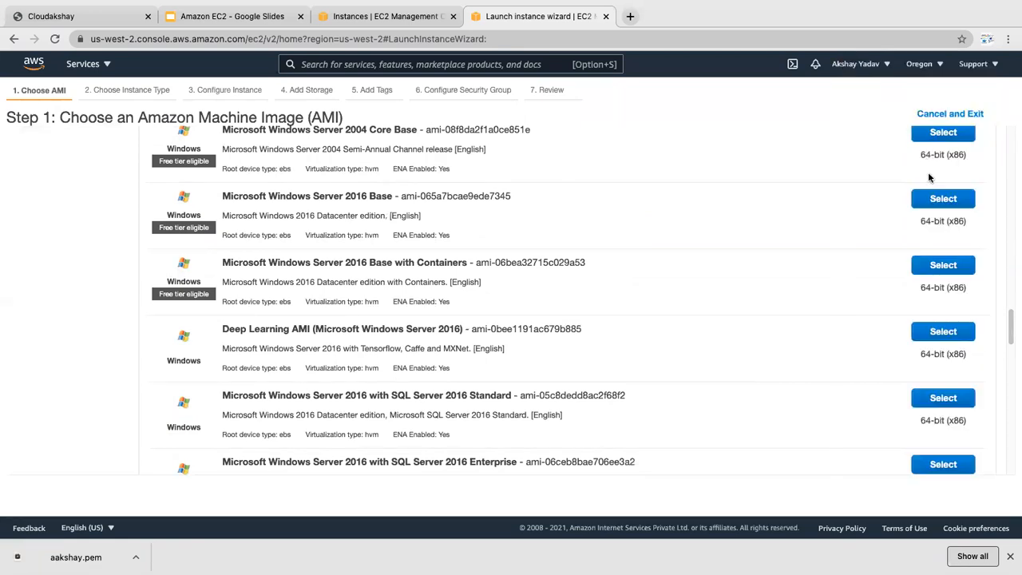
pyautogui.moveTo(1010, 329); pyautogui.dragTo(1011, 332)
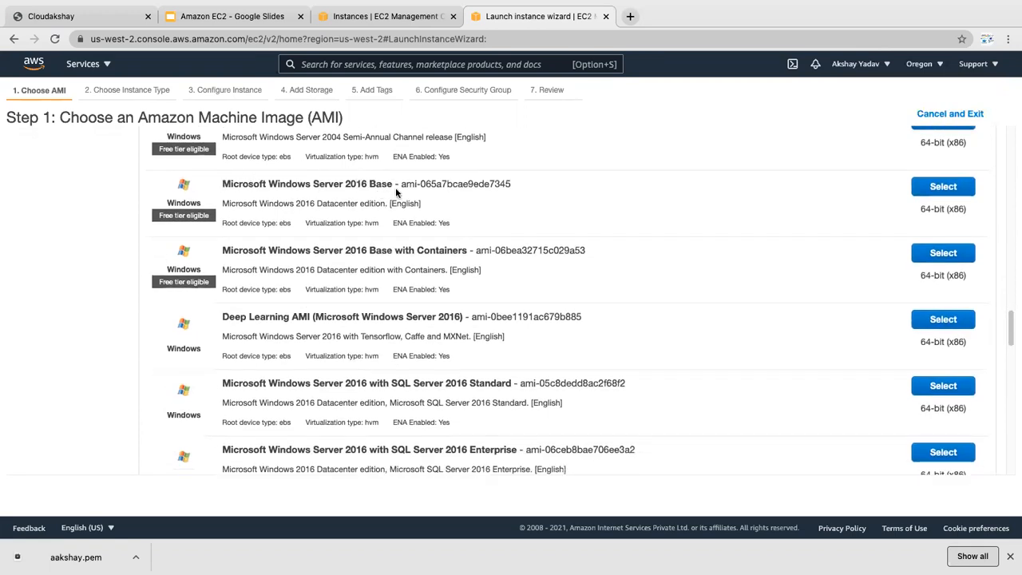
pyautogui.click(930, 190)
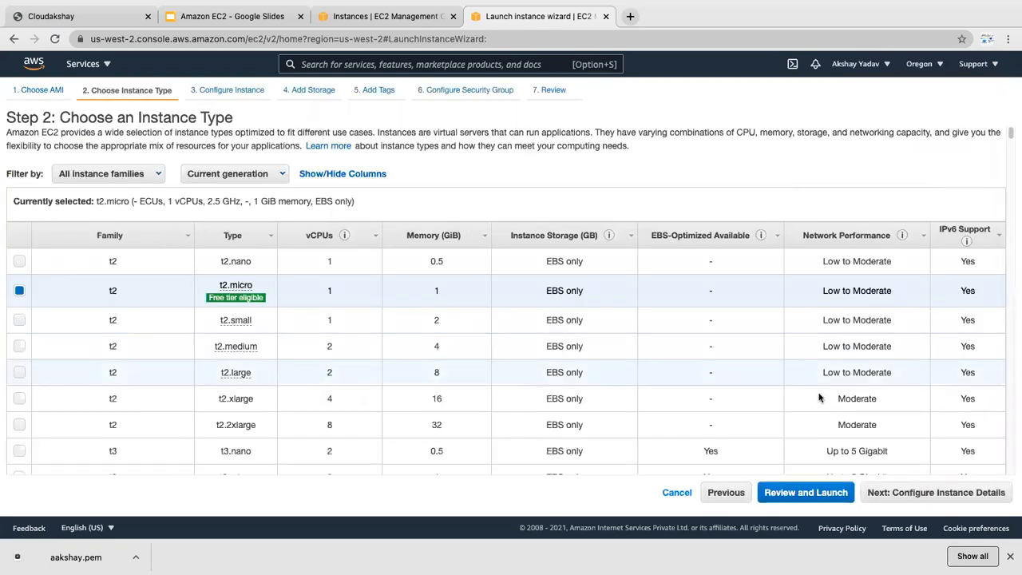
# Step: Pass the instance details step and keep the 30 GiB root volume, moving on to tags
pyautogui.click(898, 497)
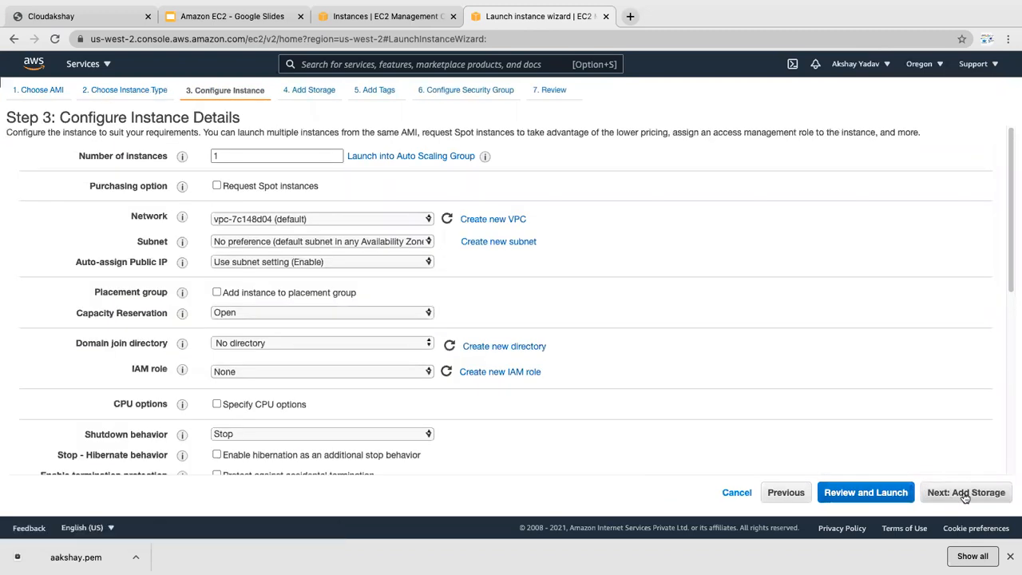
pyautogui.click(964, 495)
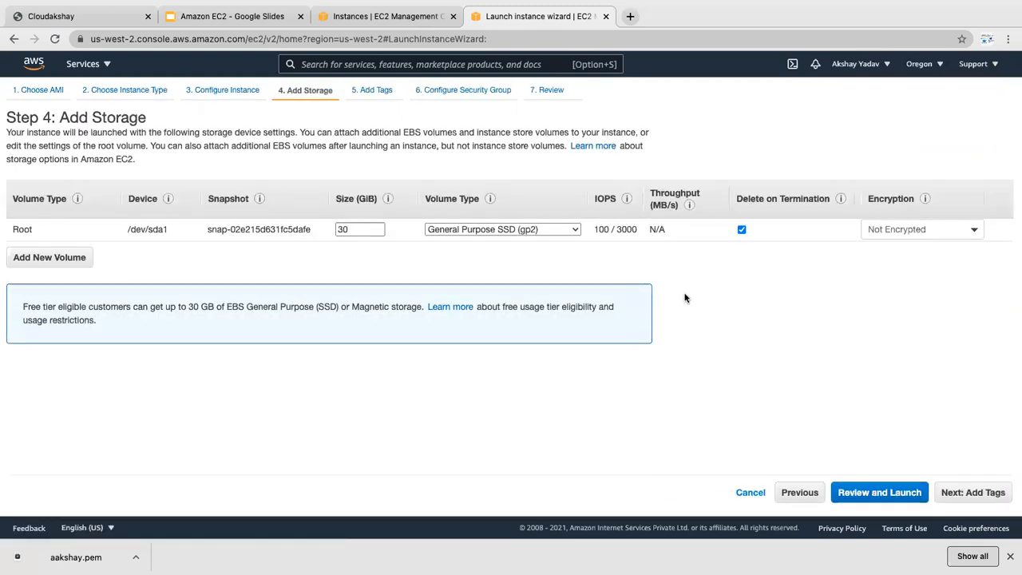
pyautogui.doubleClick(355, 229)
pyautogui.click(359, 265)
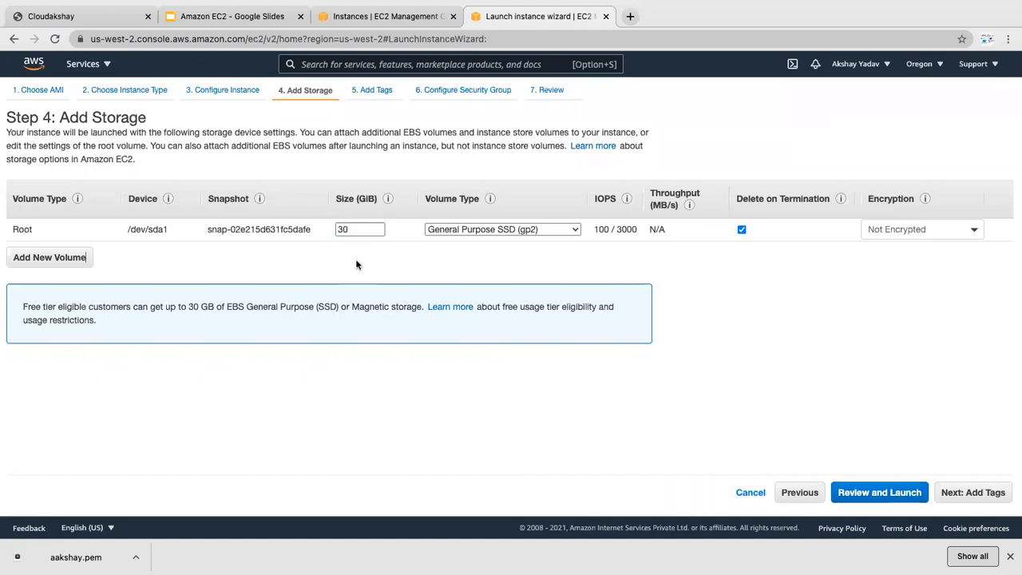
pyautogui.click(950, 492)
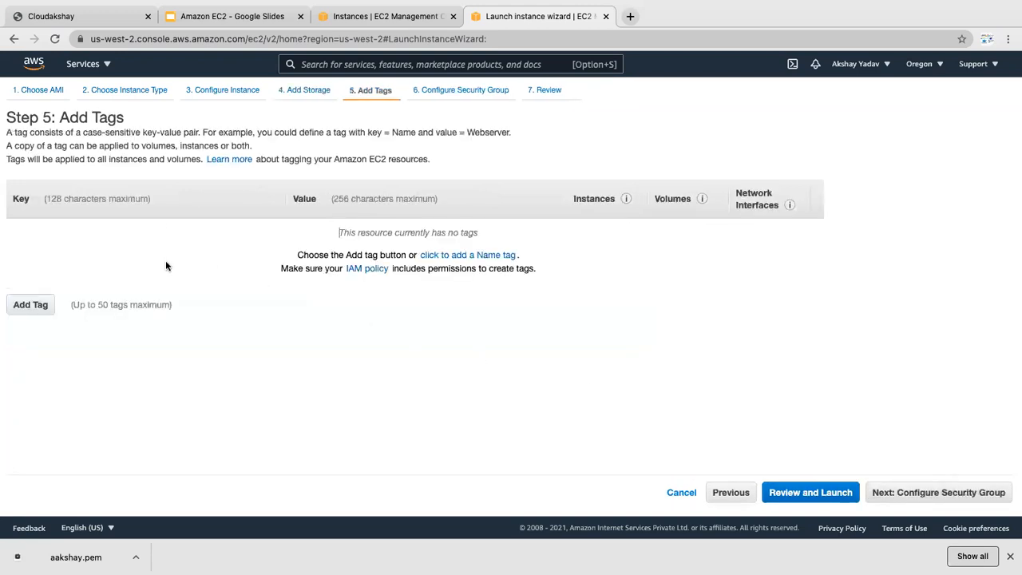
# Step: Tag the instance Name = Windows Server and continue to the security group step
pyautogui.click(13, 307)
pyautogui.write('Name')
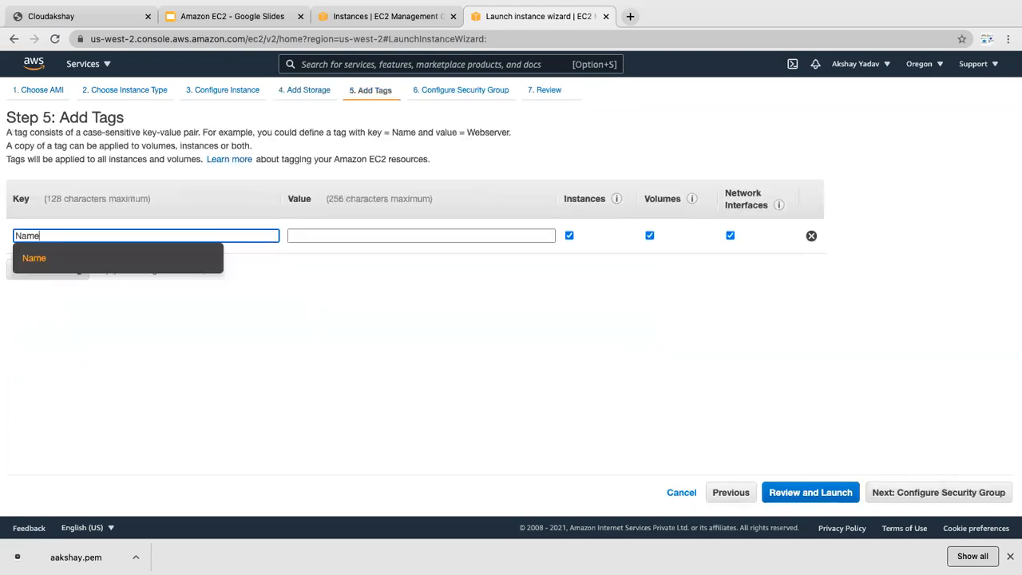
pyautogui.press('Tab')
pyautogui.write('Windows ')
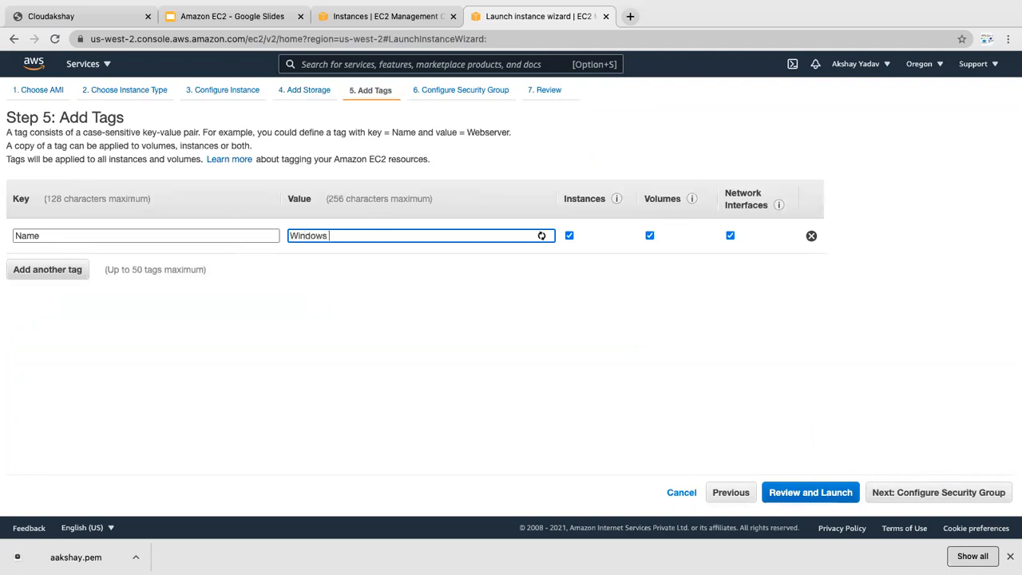
pyautogui.write('Server')
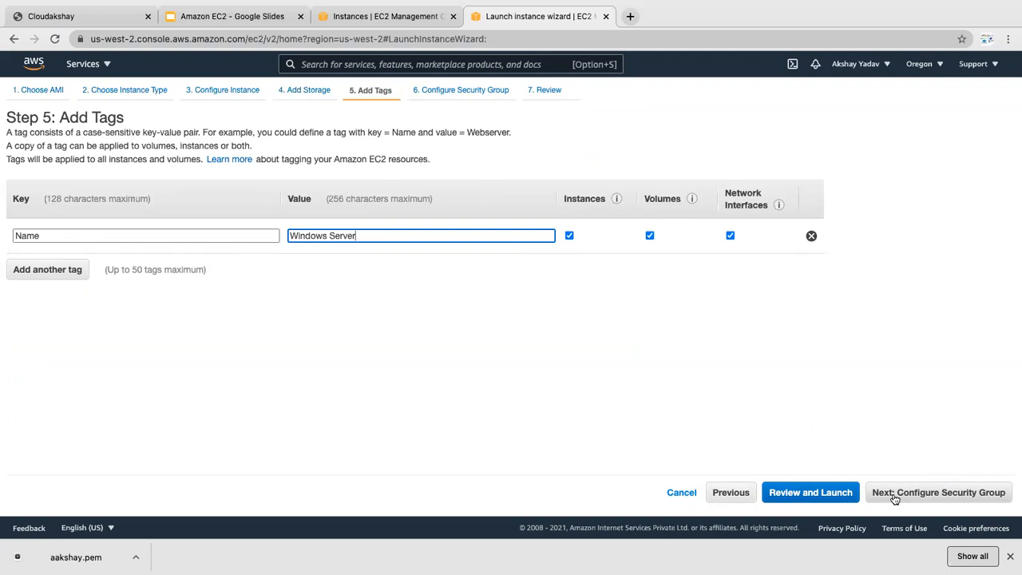
pyautogui.click(895, 495)
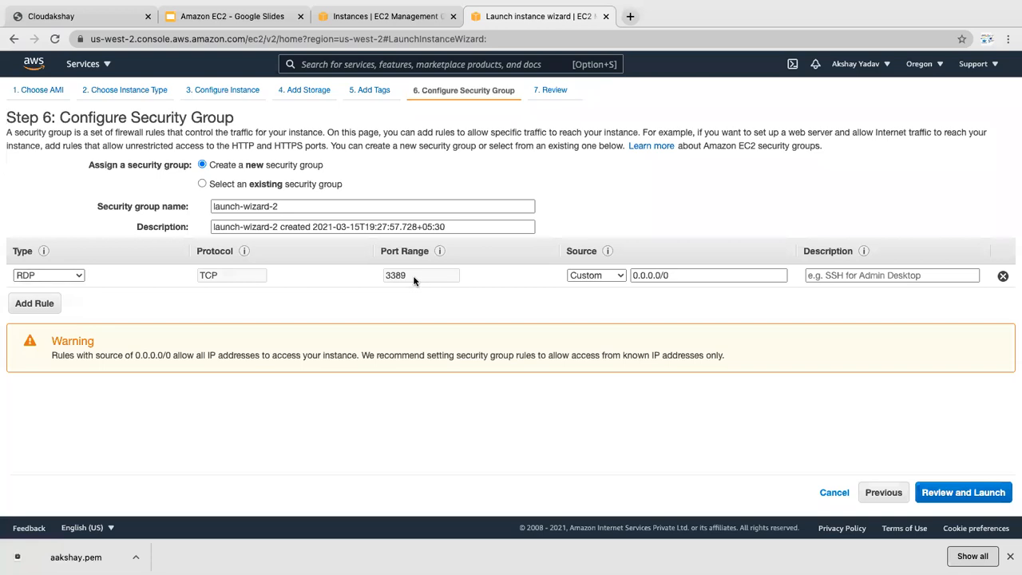
# Step: Review and launch the Windows Server instance with the existing key pair aakshay, acknowledging the key file
pyautogui.click(941, 494)
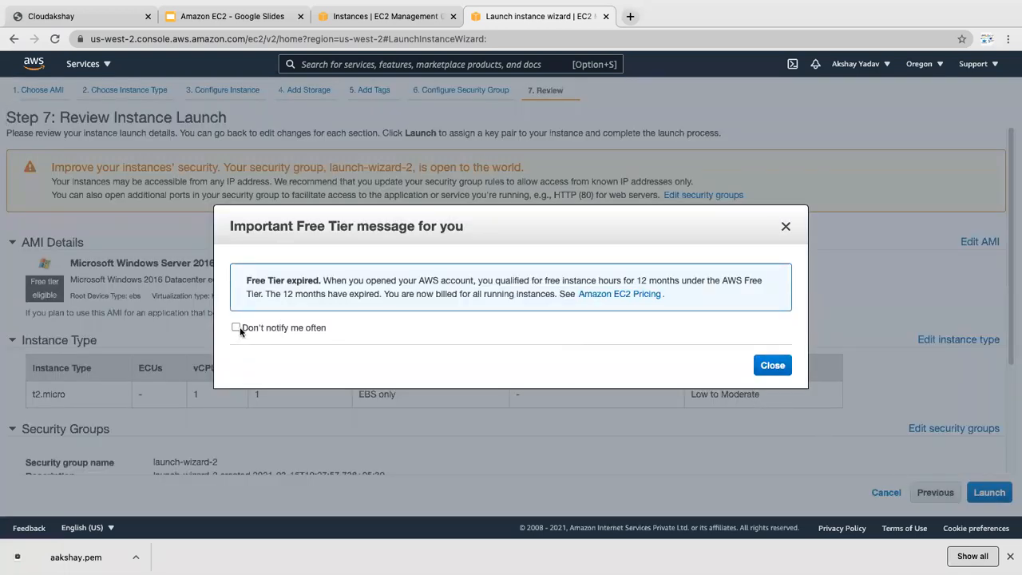
pyautogui.click(788, 372)
pyautogui.click(988, 492)
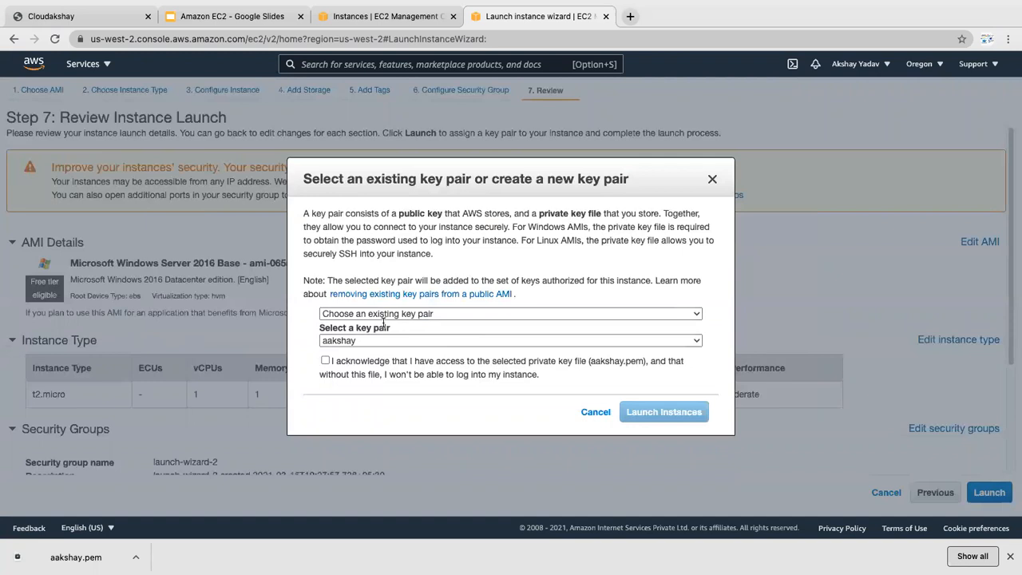
pyautogui.click(325, 360)
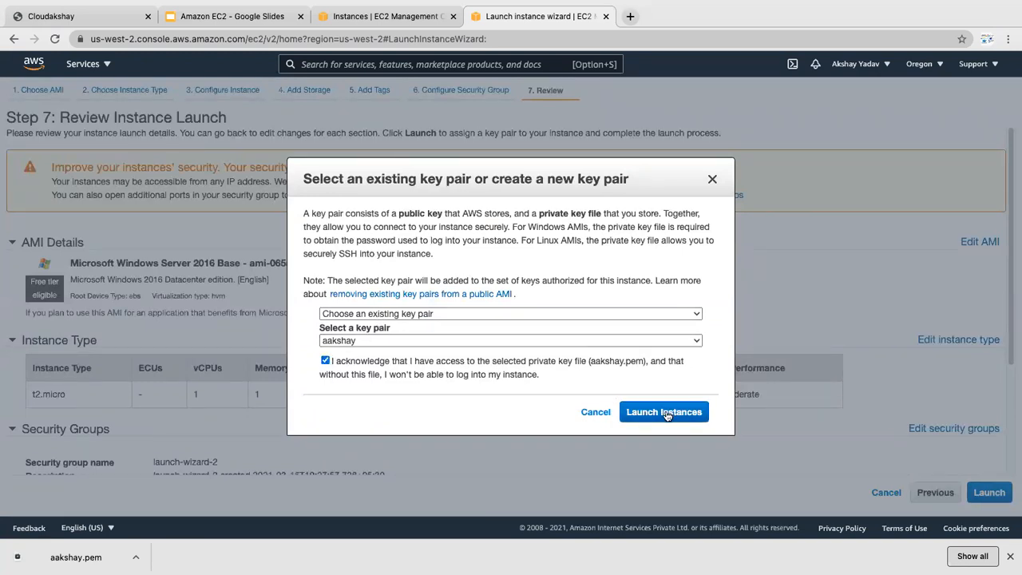
pyautogui.click(665, 412)
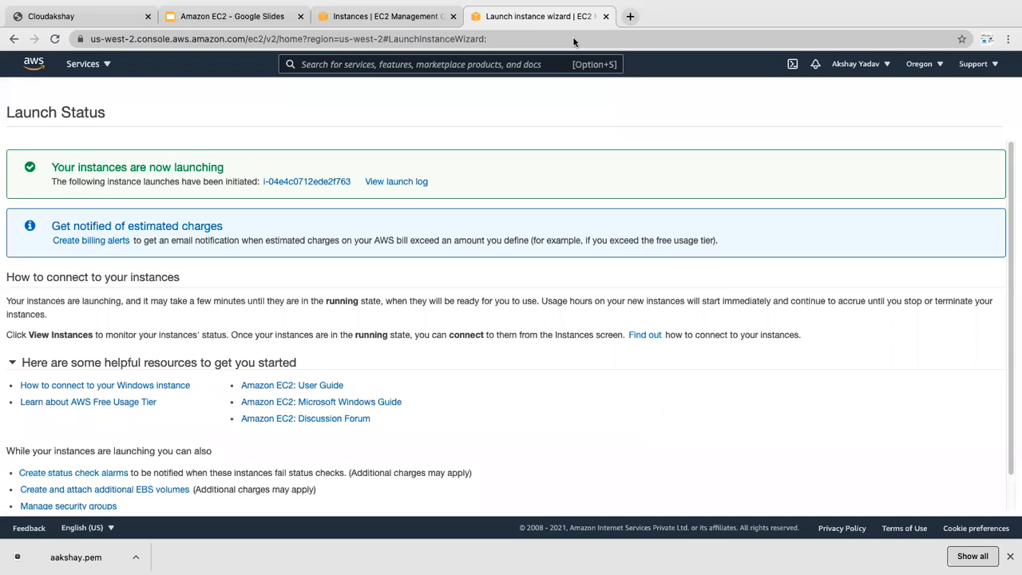
# Step: Open the newly launched Windows Server instance in the Instances list, shown Running as t2.micro in us-west-2b
pyautogui.click(313, 183)
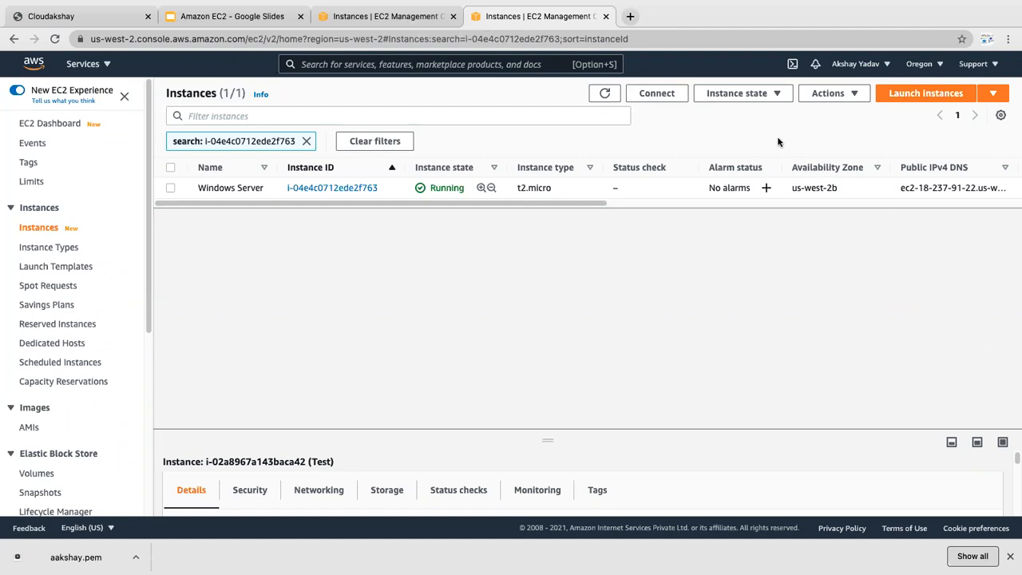
# Step: Refresh the Instances list and select the Windows Server row to show its public IPv4 18.237.91.22
pyautogui.moveTo(511, 203); pyautogui.dragTo(520, 203)
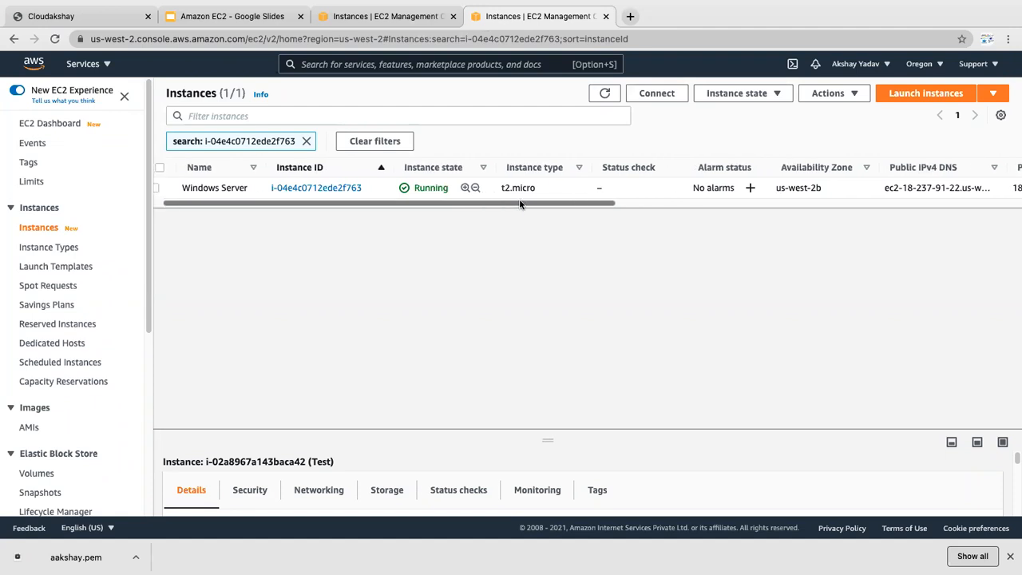
pyautogui.click(600, 92)
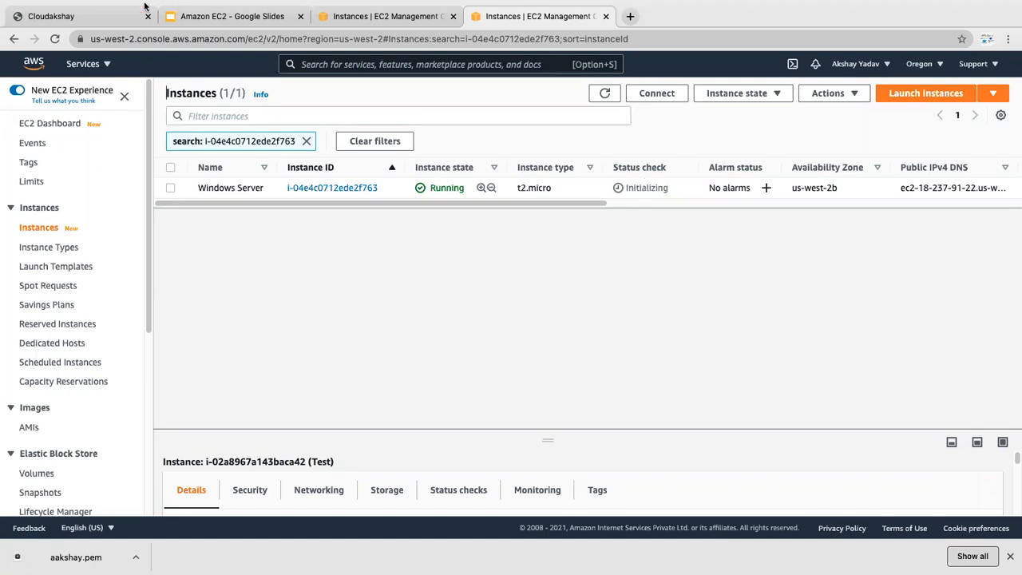
pyautogui.moveTo(24, 3)
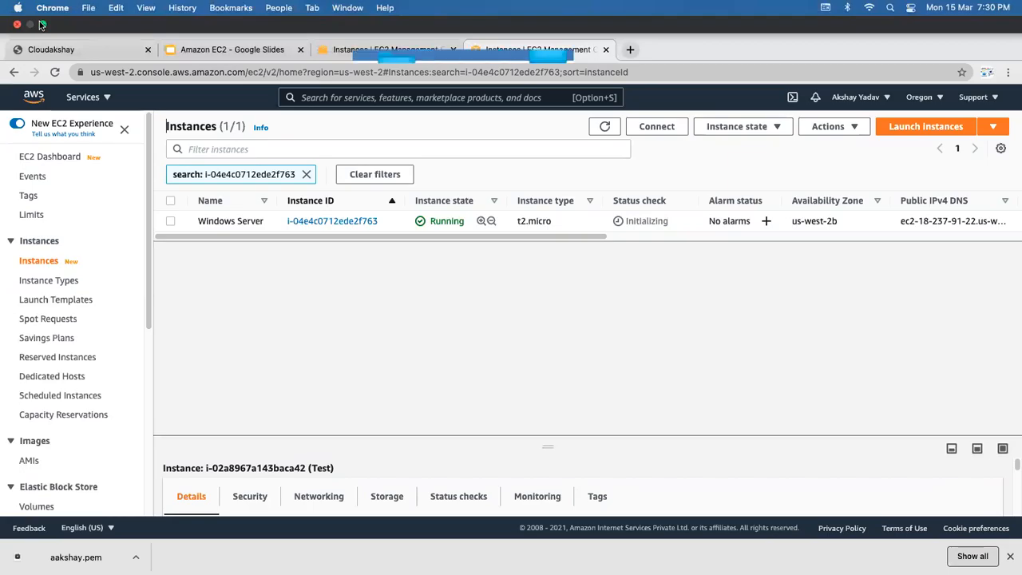
pyautogui.click(42, 25)
pyautogui.moveTo(415, 533)
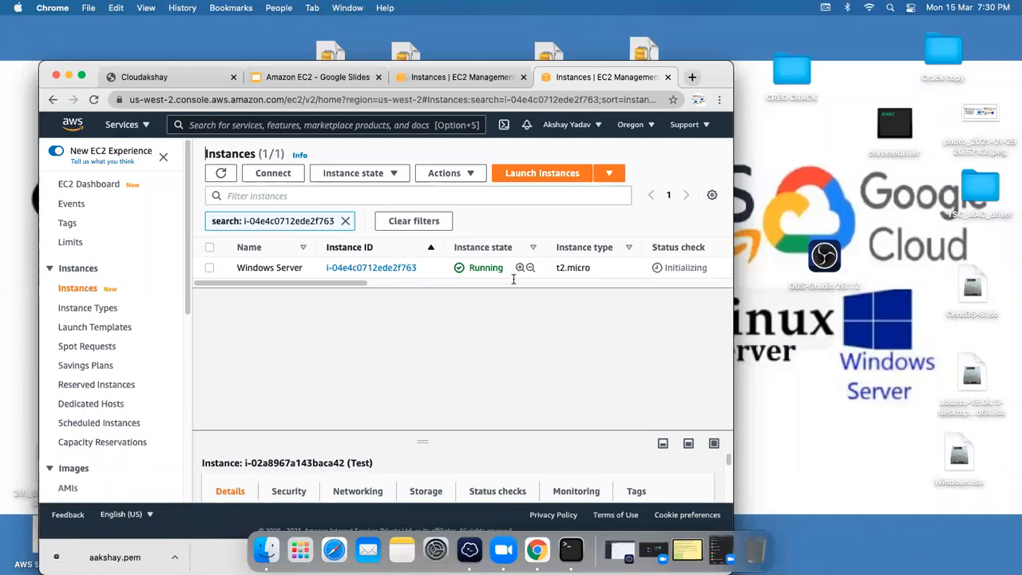
pyautogui.moveTo(326, 283); pyautogui.dragTo(302, 277)
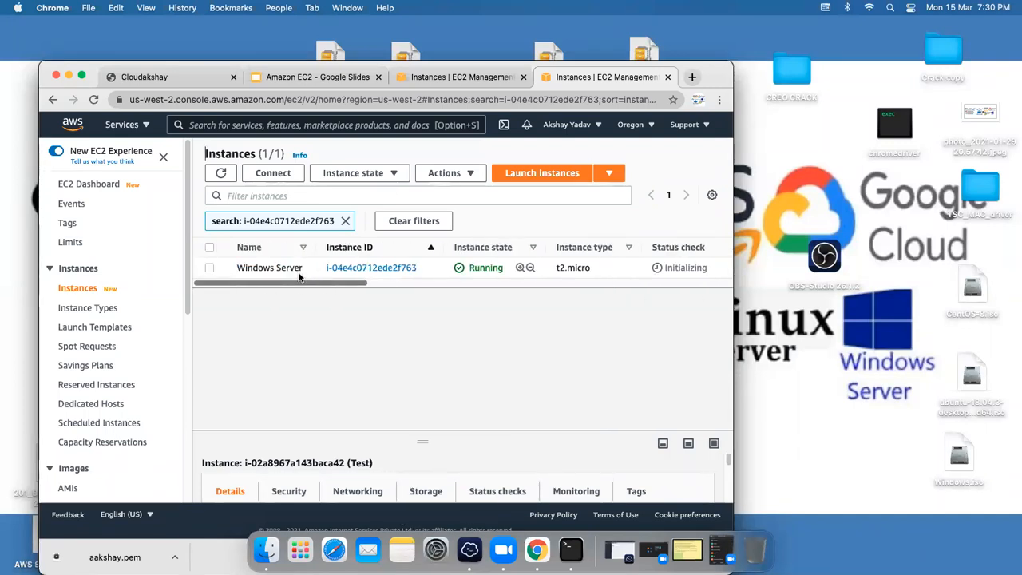
pyautogui.click(82, 75)
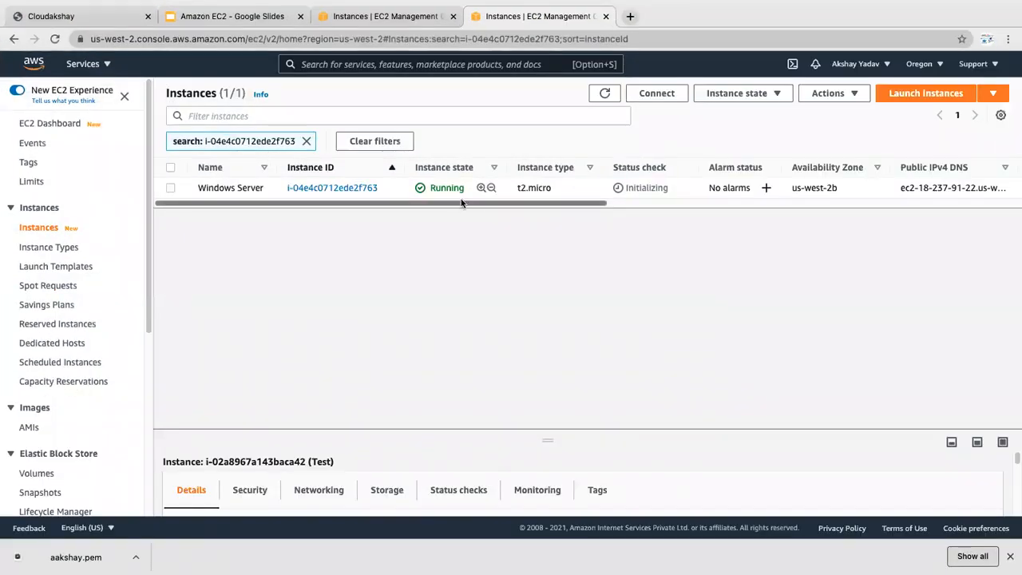
pyautogui.moveTo(460, 206); pyautogui.dragTo(560, 222)
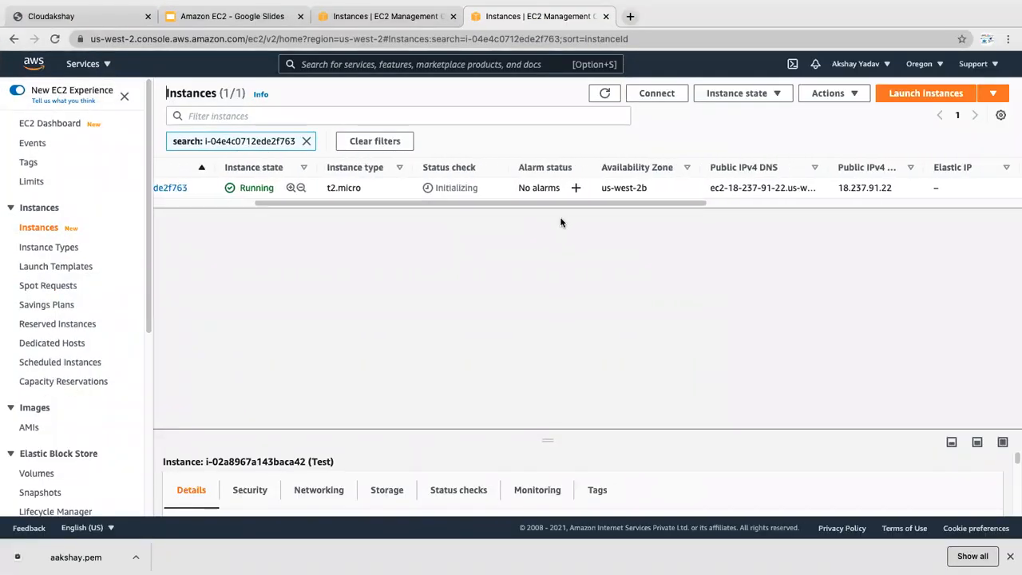
pyautogui.moveTo(480, 189); pyautogui.dragTo(435, 190)
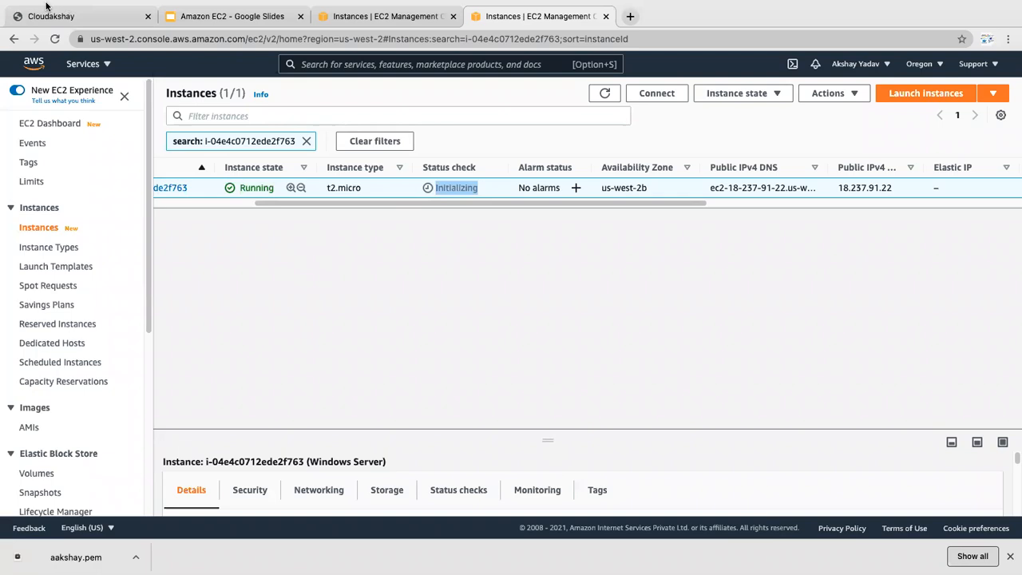
# Step: Launch AnyDesk from the system app search
pyautogui.click(44, 27)
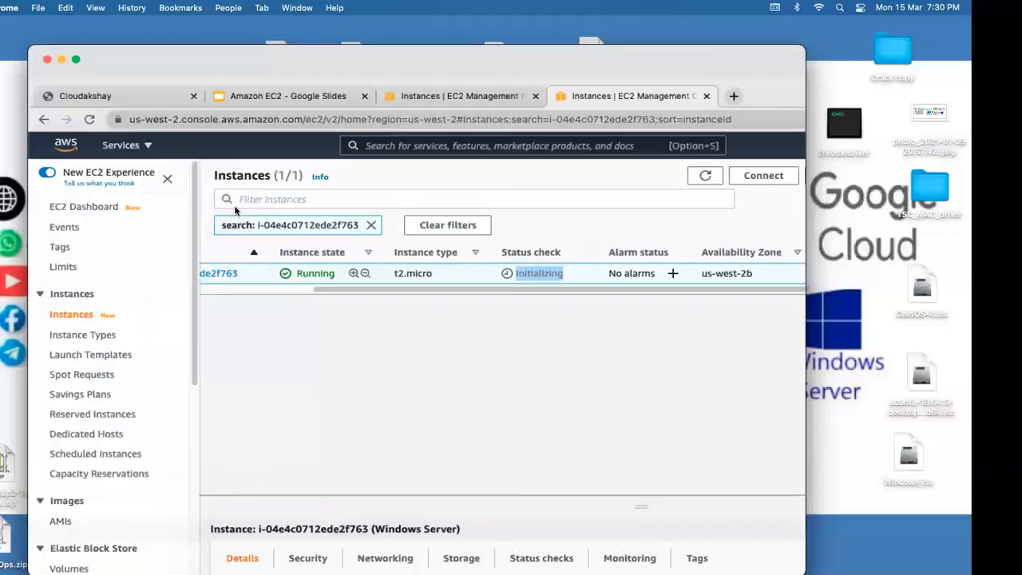
pyautogui.press('super+space')
pyautogui.write('term')
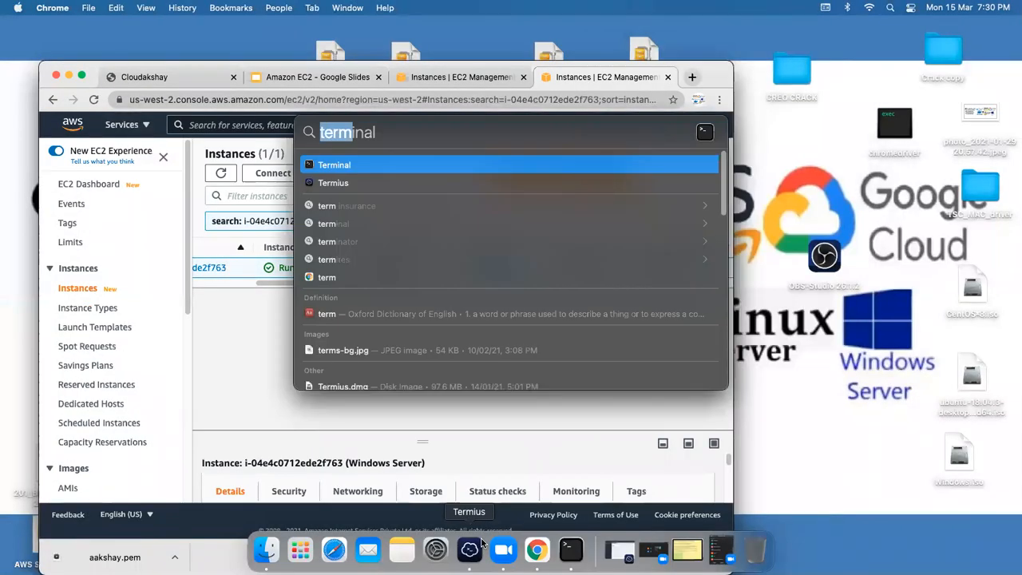
pyautogui.press('BackSpace')
pyautogui.press('BackSpace')
pyautogui.press('BackSpace')
pyautogui.press('BackSpace')
pyautogui.press('BackSpace')
pyautogui.write('any')
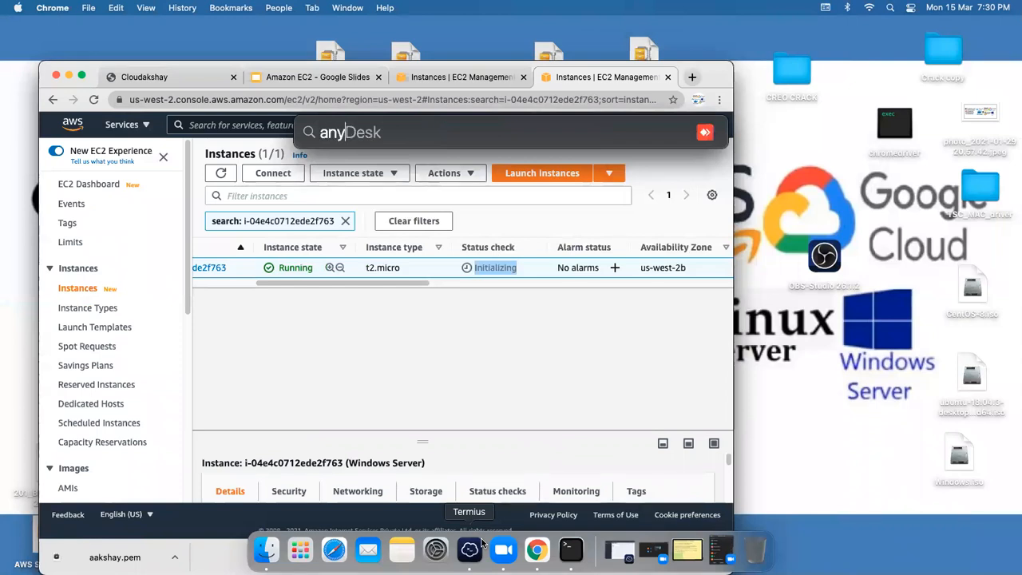
pyautogui.press('Return')
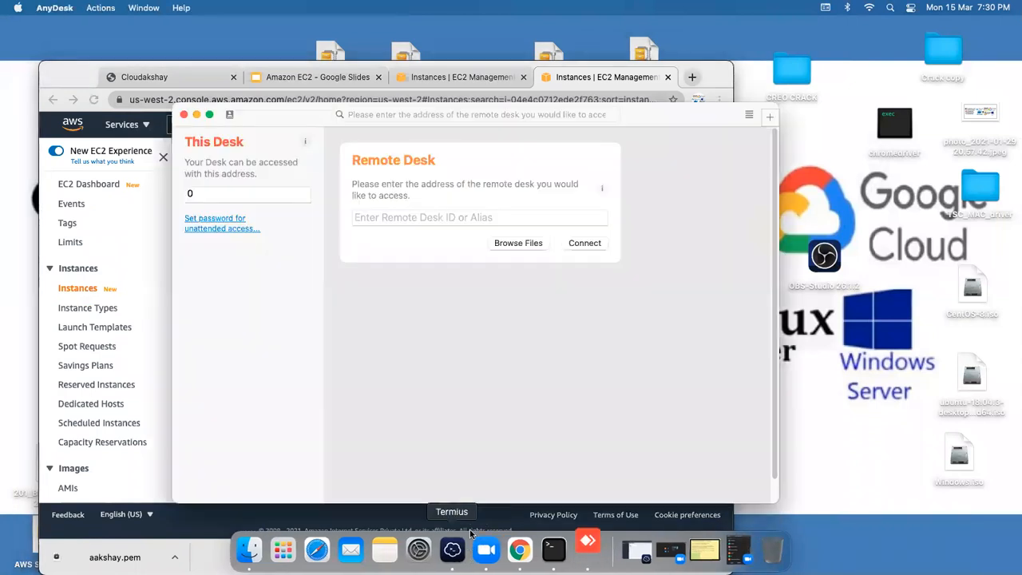
# Step: Enter the remote desk ID and connect to the remote Windows machine
pyautogui.click(413, 217)
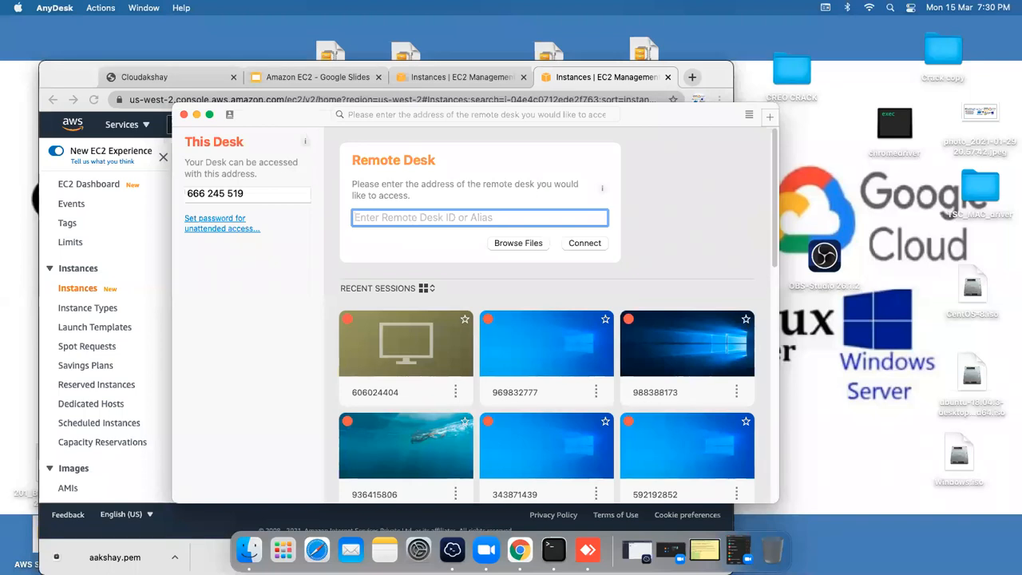
pyautogui.write('829265844')
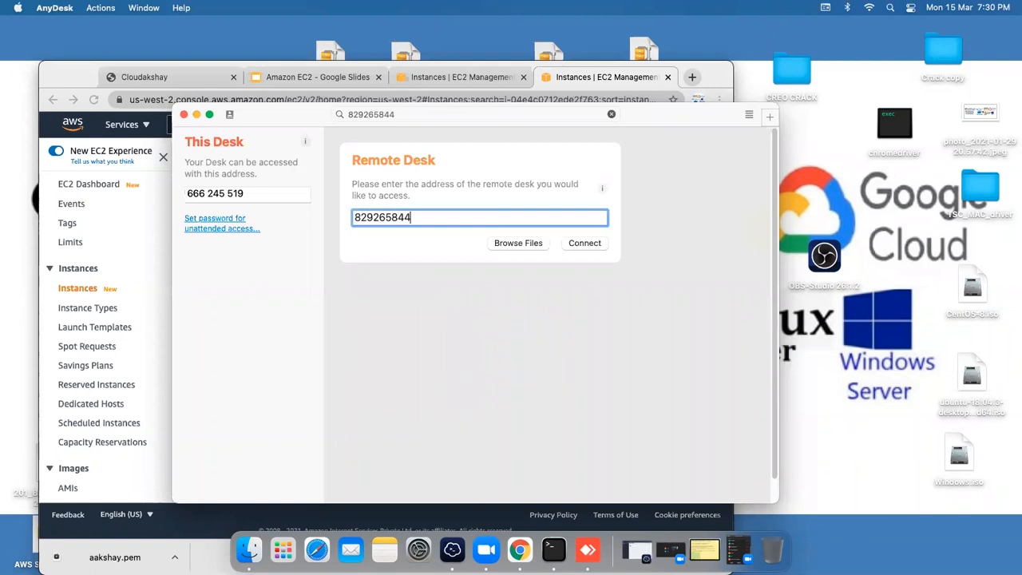
pyautogui.press('Return')
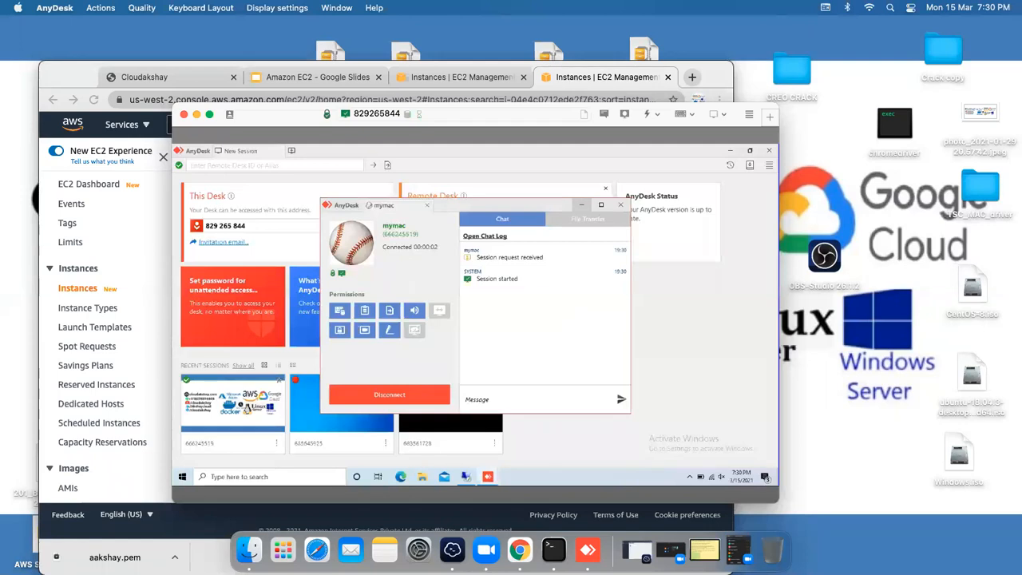
# Step: Minimize the AnyDesk session and main windows to reveal the EC2 console
pyautogui.click(581, 205)
pyautogui.click(730, 151)
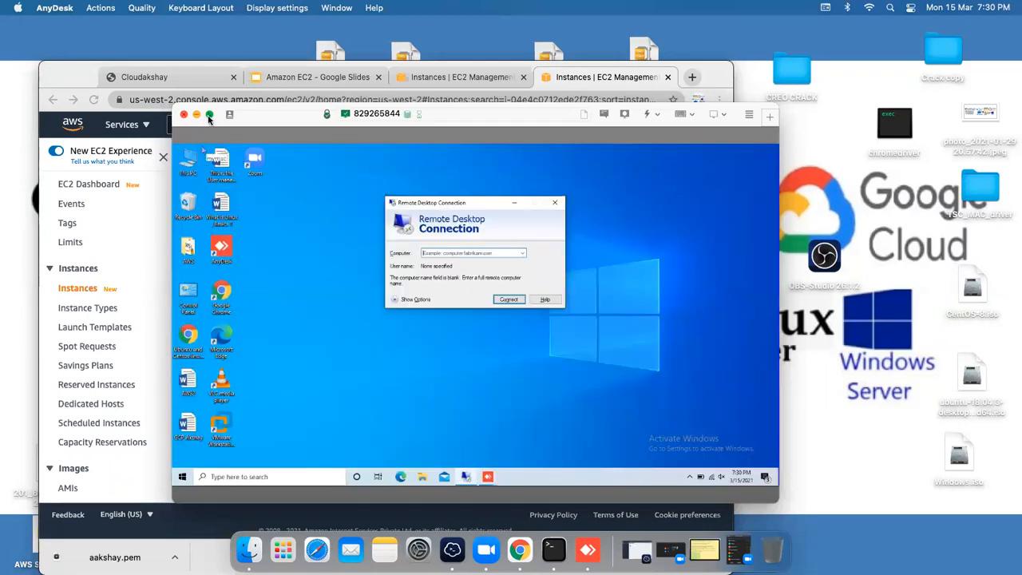
pyautogui.moveTo(209, 117)
pyautogui.moveTo(263, 116); pyautogui.dragTo(280, 96)
pyautogui.click(215, 95)
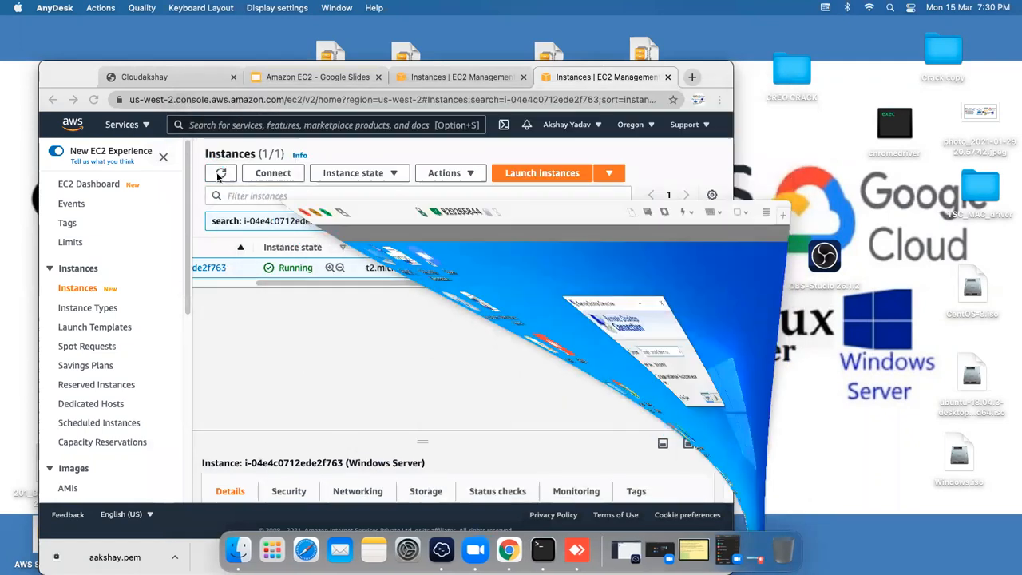
# Step: Refresh the EC2 Instances list in Chrome
pyautogui.moveTo(373, 282); pyautogui.dragTo(413, 283)
pyautogui.click(395, 307)
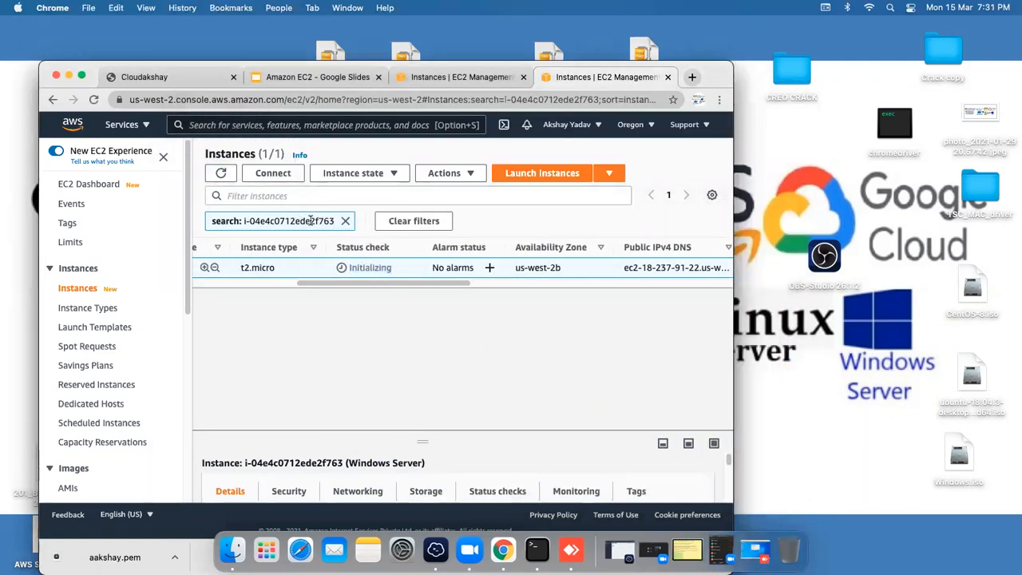
pyautogui.click(220, 173)
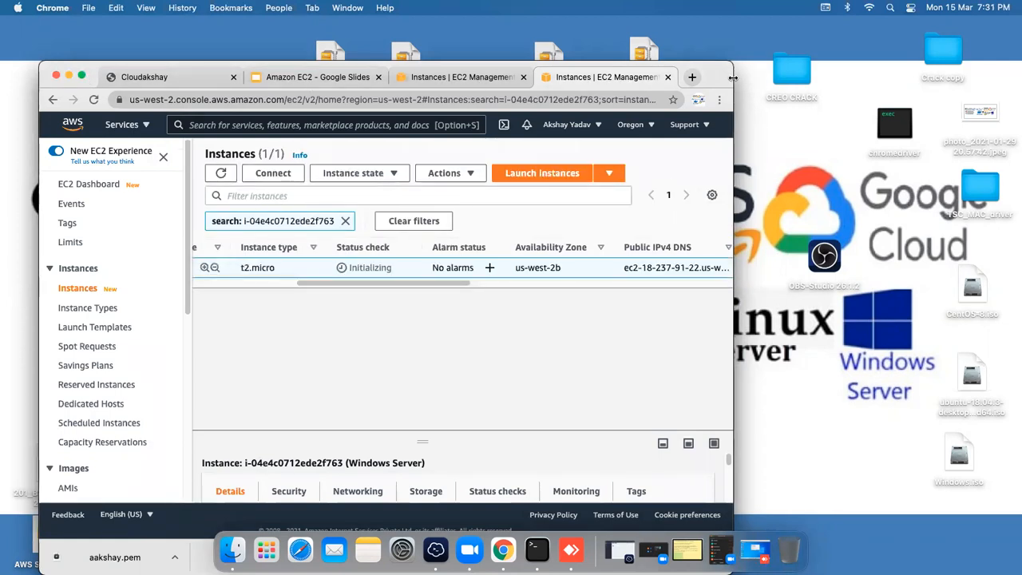
# Step: Open the Connect to instance page for the Windows Server instance
pyautogui.moveTo(785, 77); pyautogui.dragTo(985, 77)
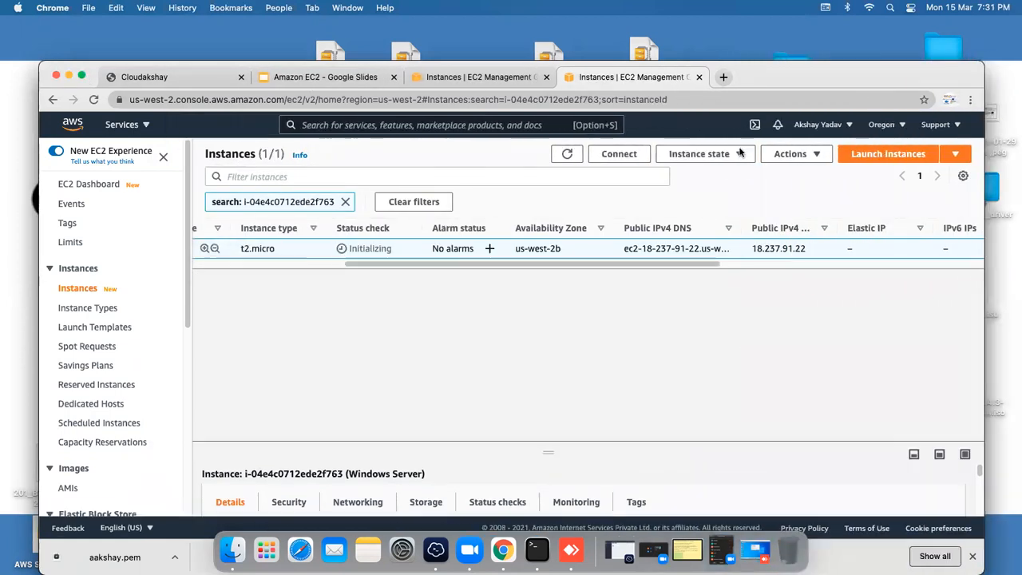
pyautogui.moveTo(546, 264); pyautogui.dragTo(444, 265)
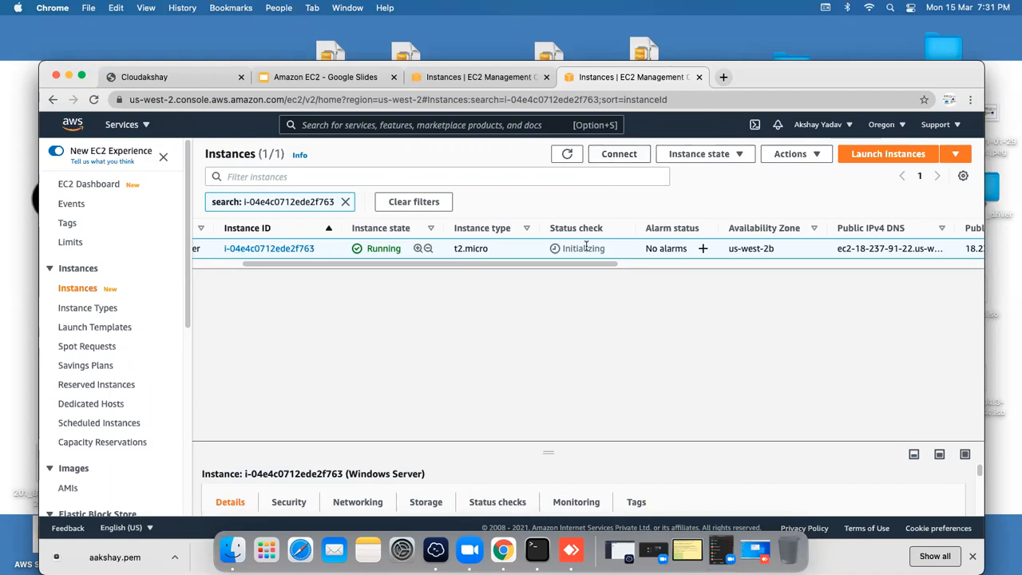
pyautogui.hscroll(-3, 563, 267)
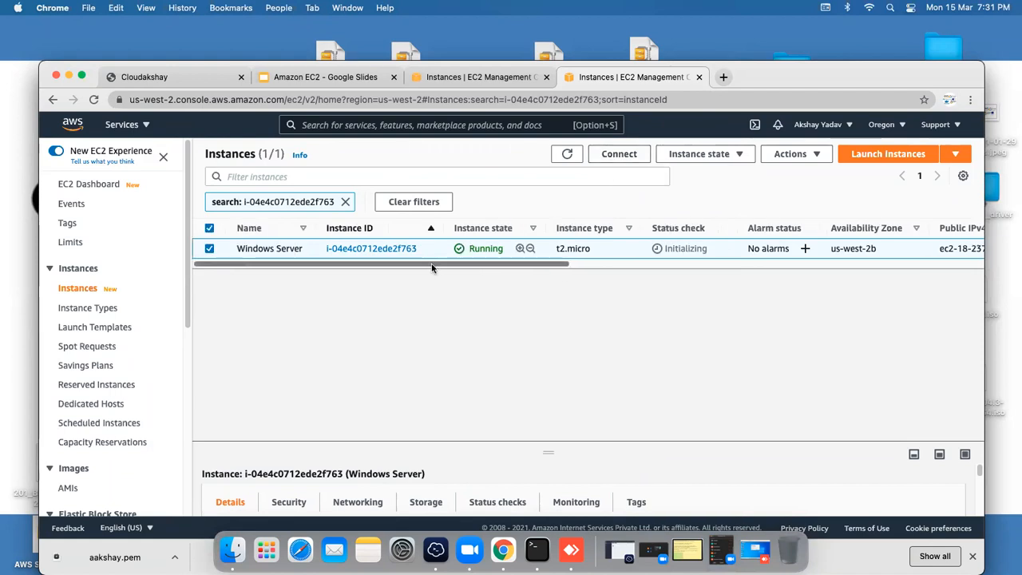
pyautogui.click(616, 154)
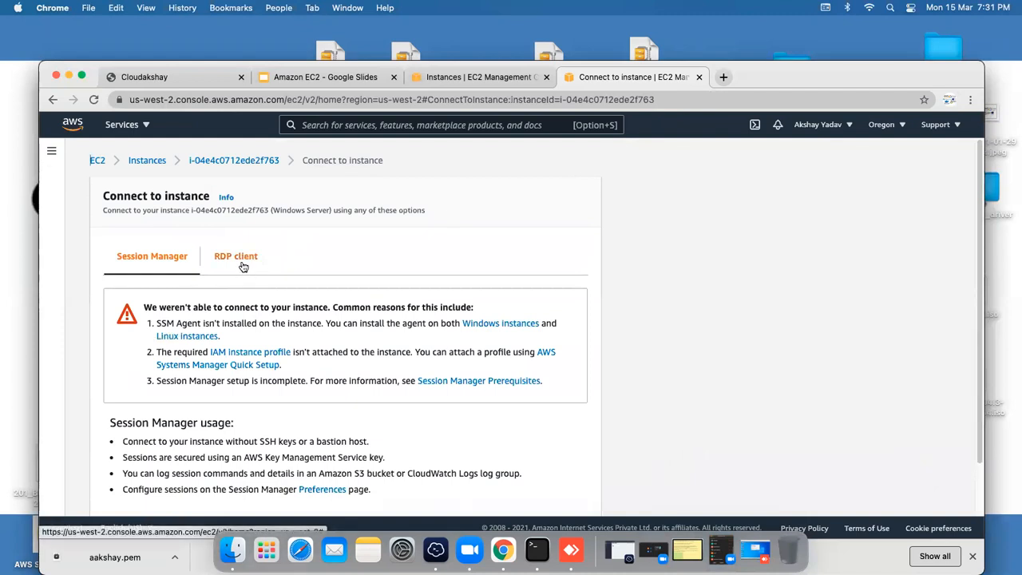
# Step: On the RDP client tab, request the Windows password to bring up the key pair prompt
pyautogui.scroll(-2, 963, 316)
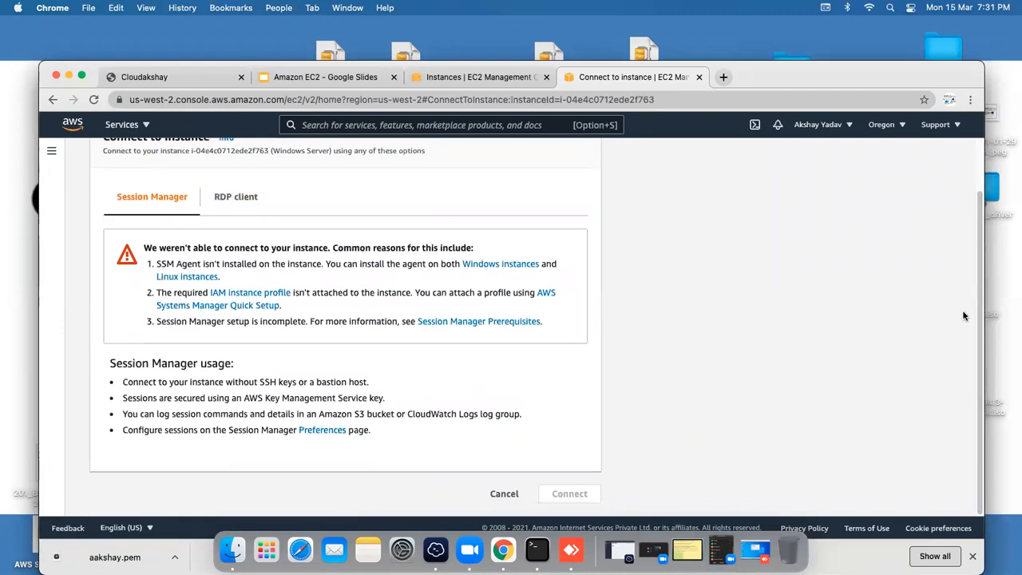
pyautogui.click(228, 197)
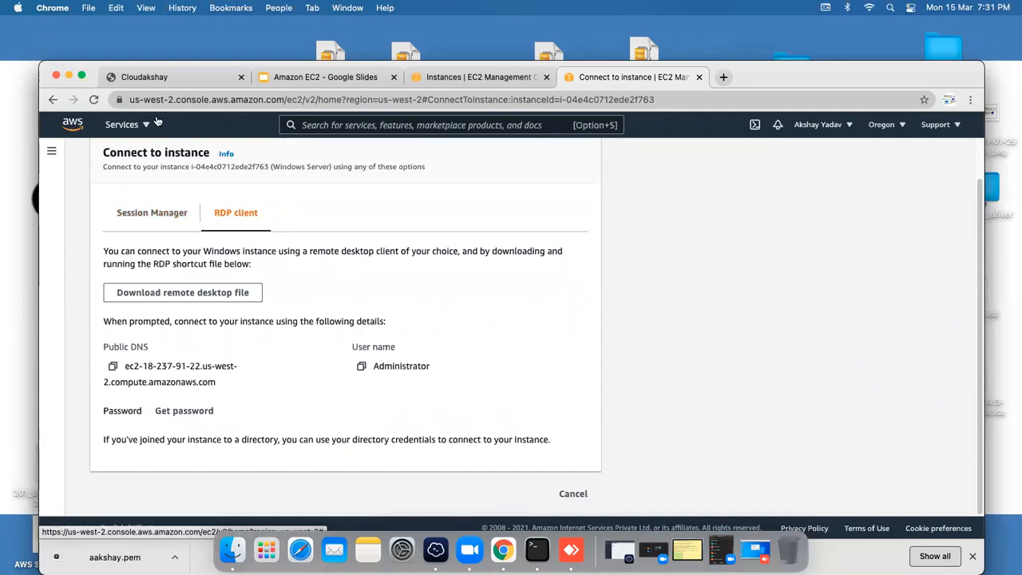
pyautogui.moveTo(761, 65); pyautogui.dragTo(744, 23)
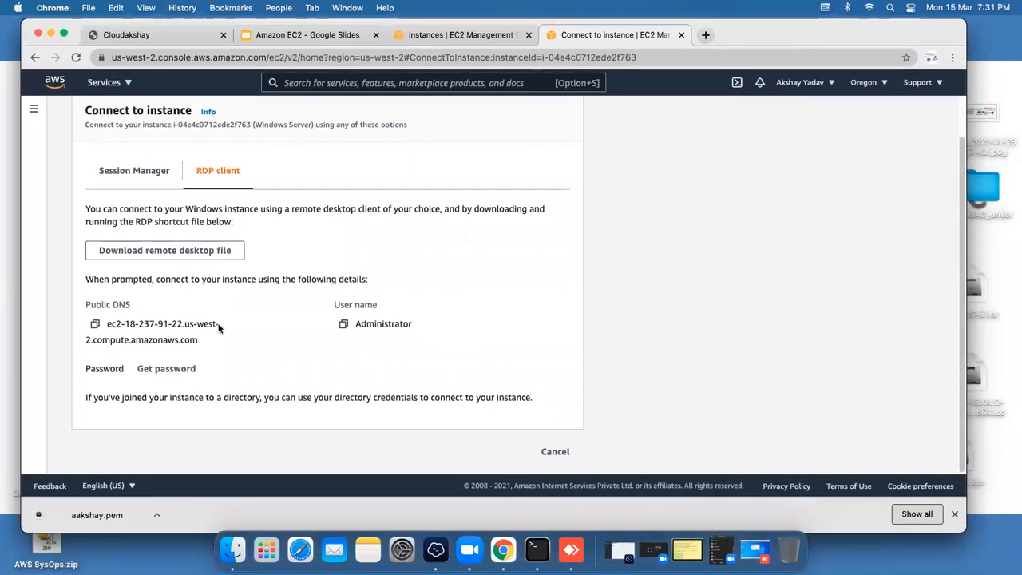
pyautogui.click(171, 369)
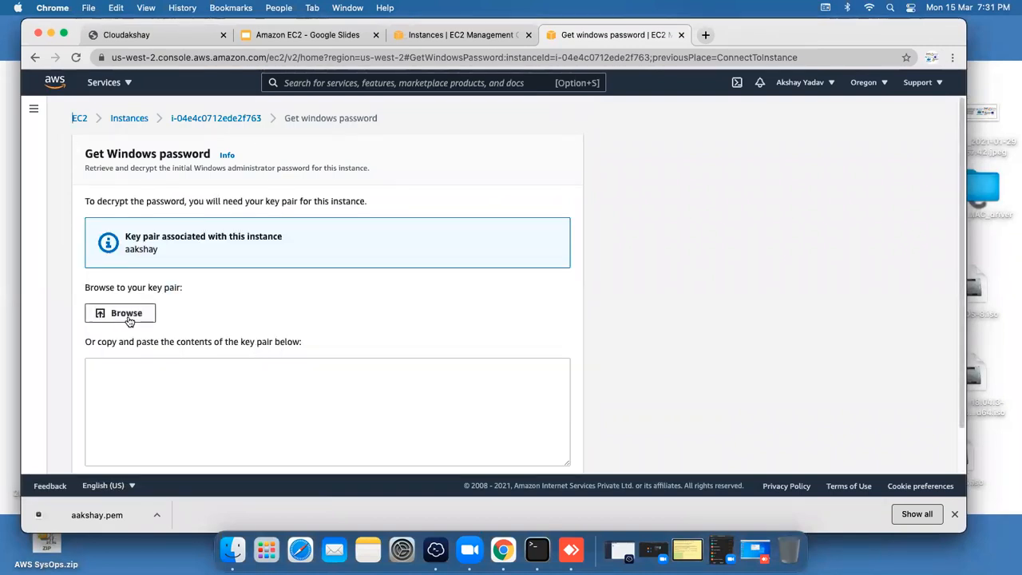
# Step: Load aakshay.pem from Downloads and decrypt the Windows administrator password
pyautogui.click(130, 319)
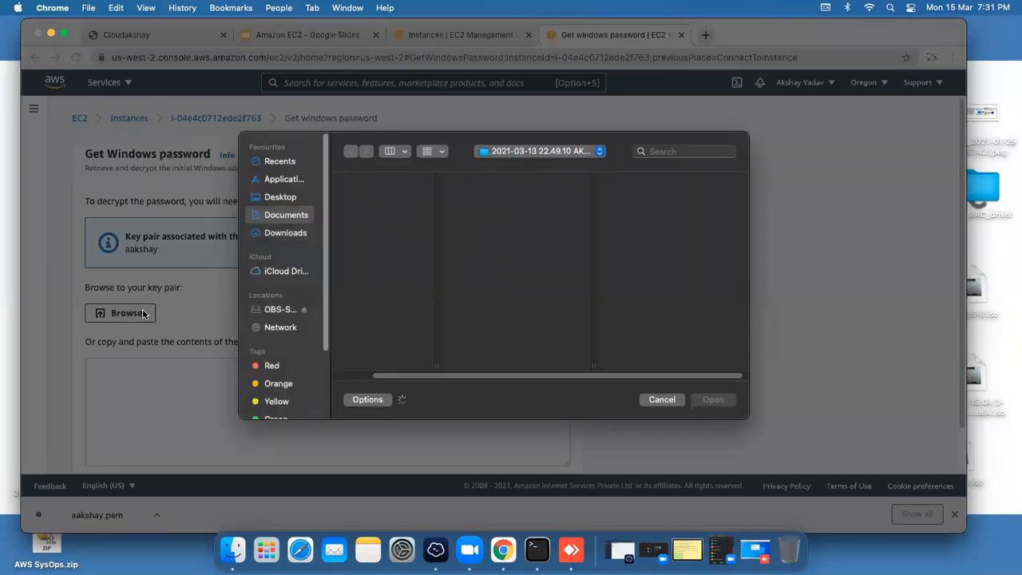
pyautogui.click(273, 232)
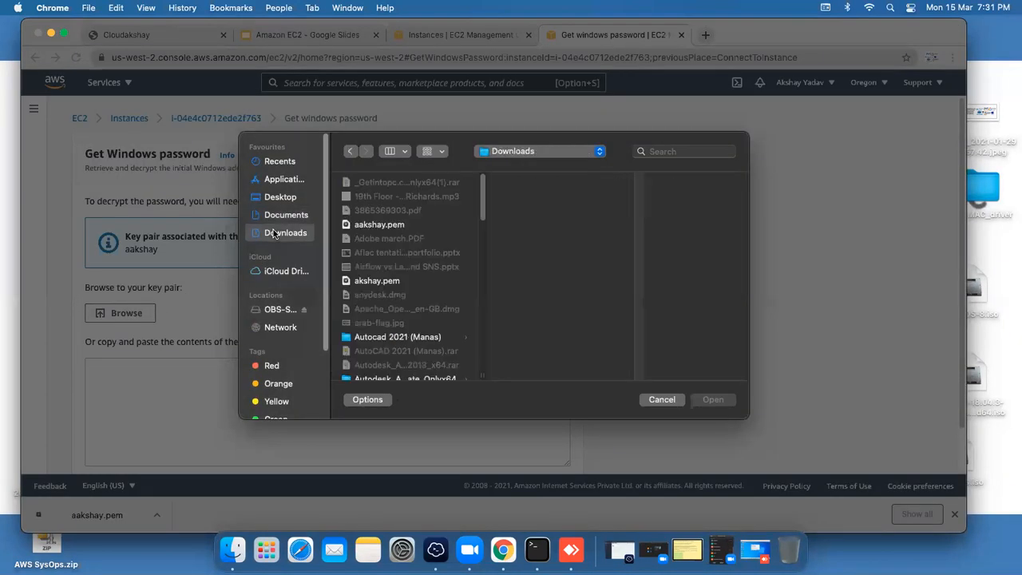
pyautogui.click(368, 226)
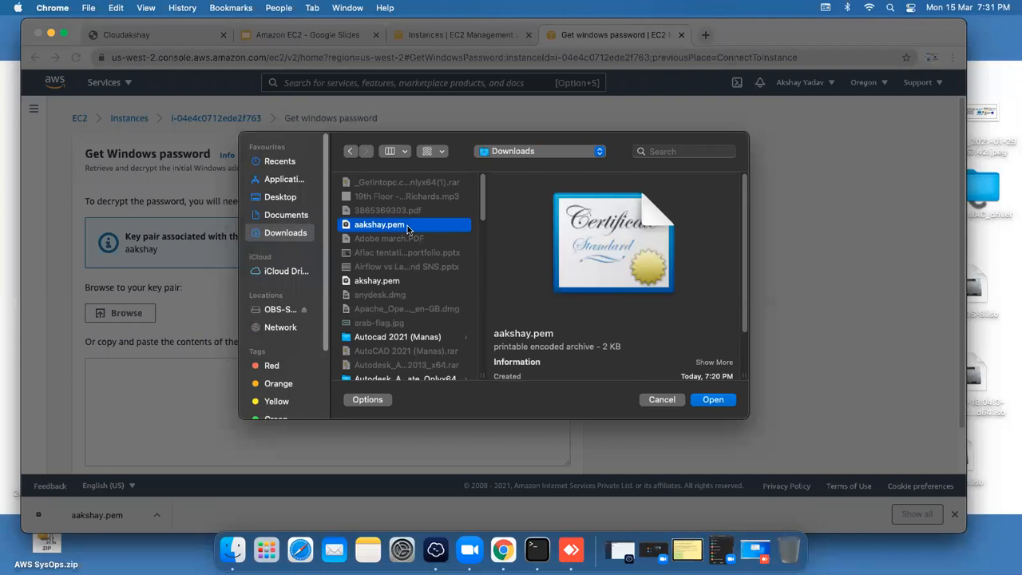
pyautogui.click(711, 400)
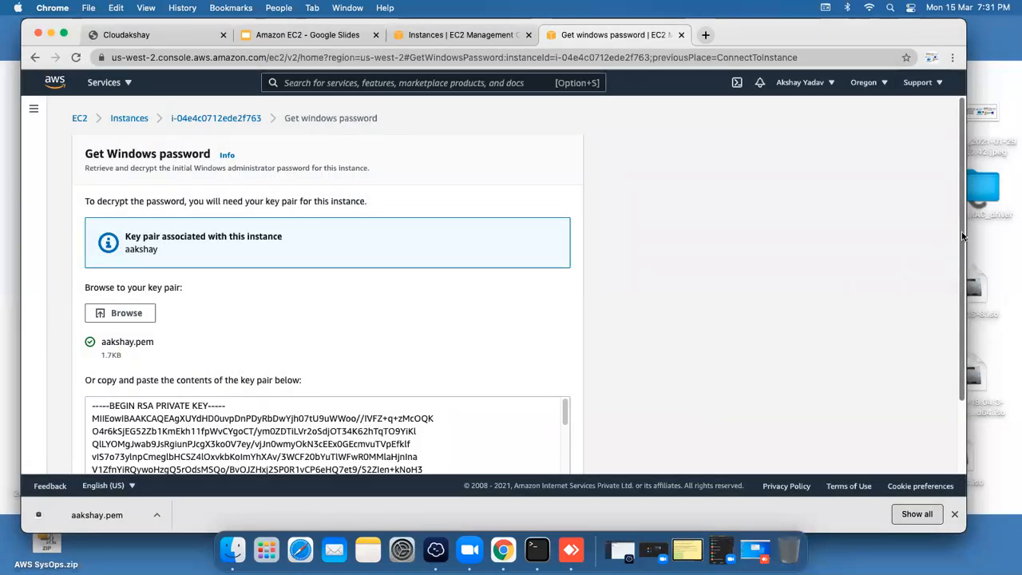
pyautogui.scroll(-3, 961, 232)
pyautogui.click(530, 452)
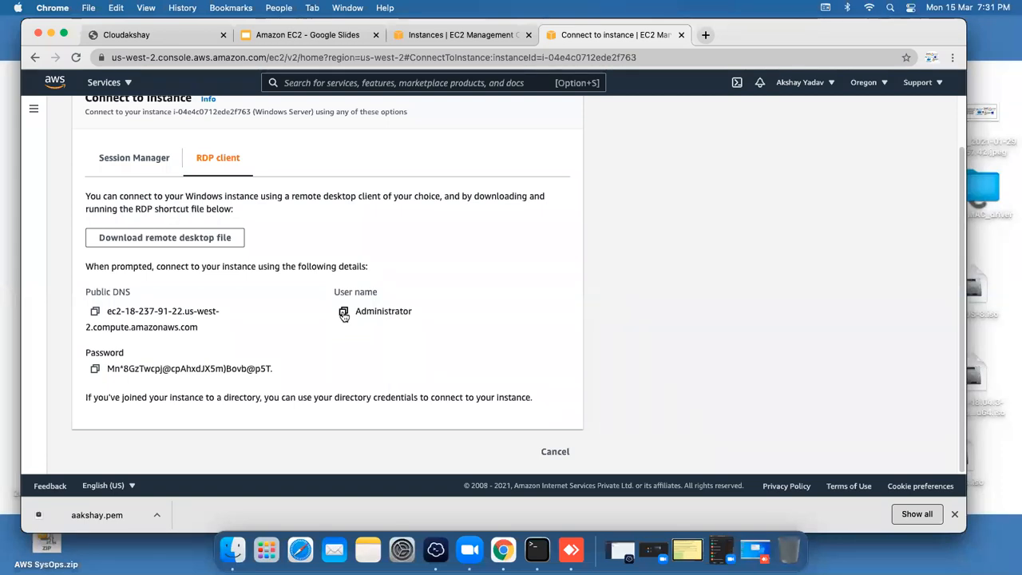
# Step: Try a Remote Desktop Connection to the instance's public IP on the remote Windows machine and dismiss the error
pyautogui.click(571, 549)
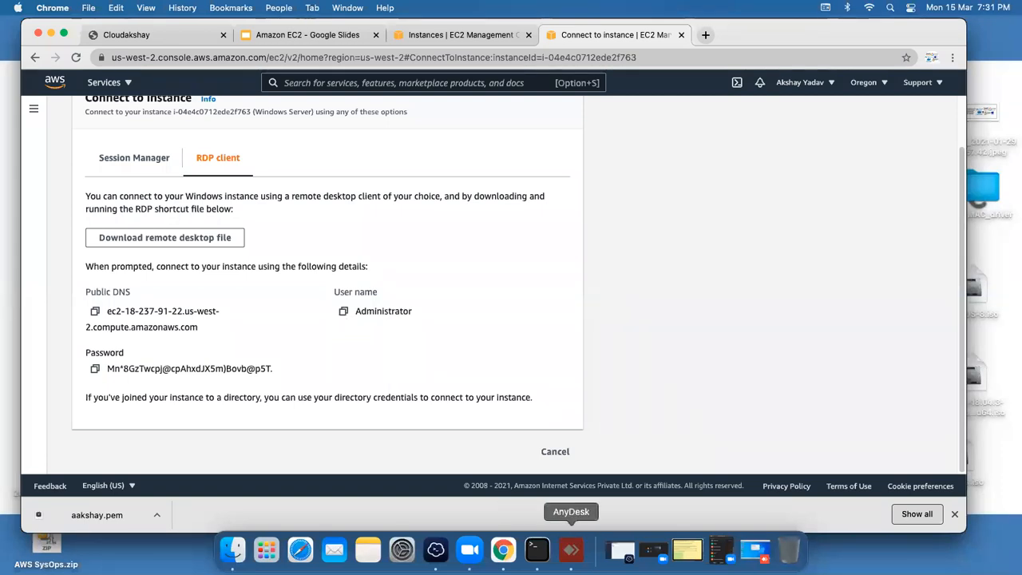
pyautogui.moveTo(300, 91); pyautogui.dragTo(427, 72)
pyautogui.click(602, 215)
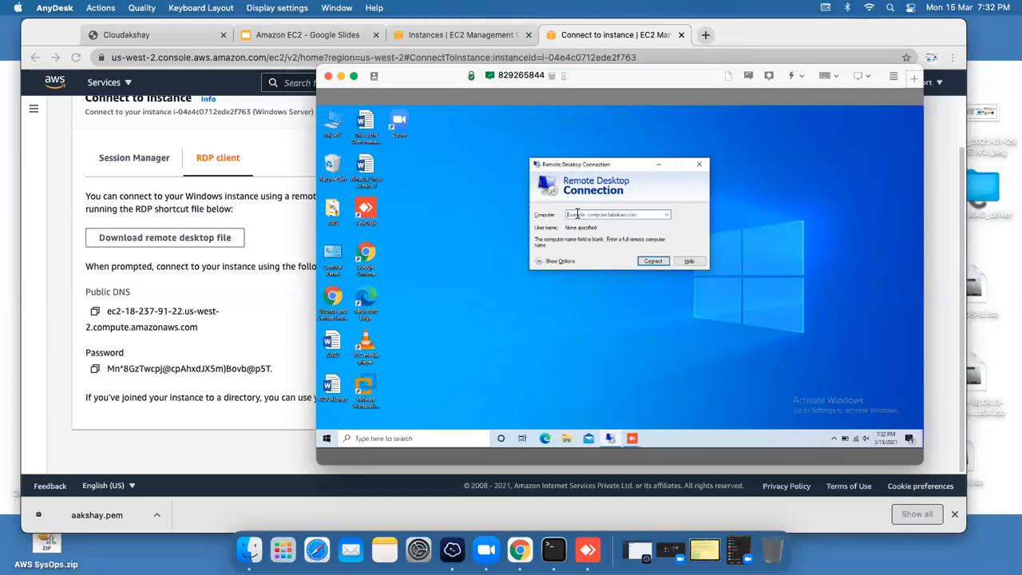
pyautogui.write('18')
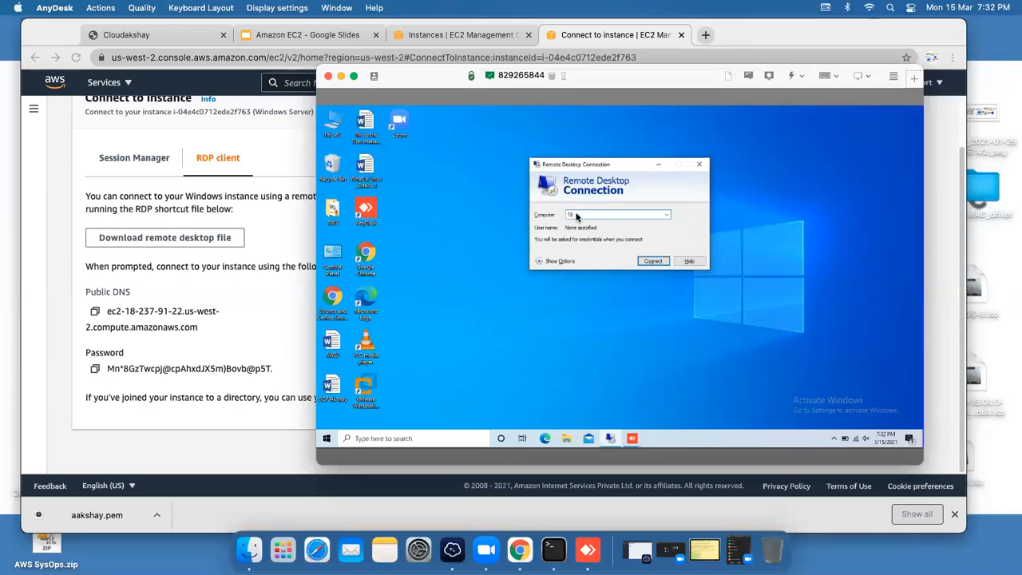
pyautogui.write('.237.91')
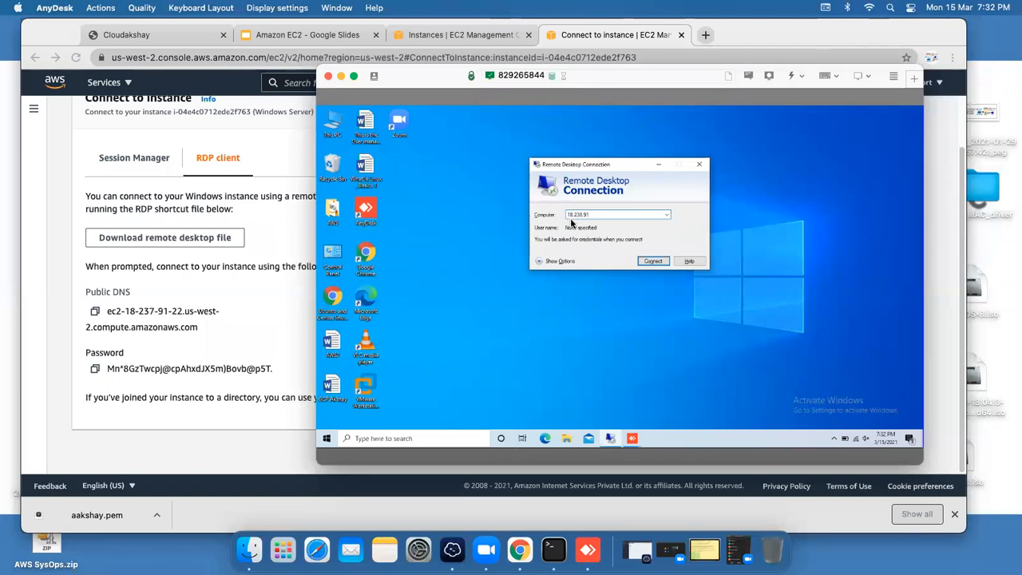
pyautogui.write('.22')
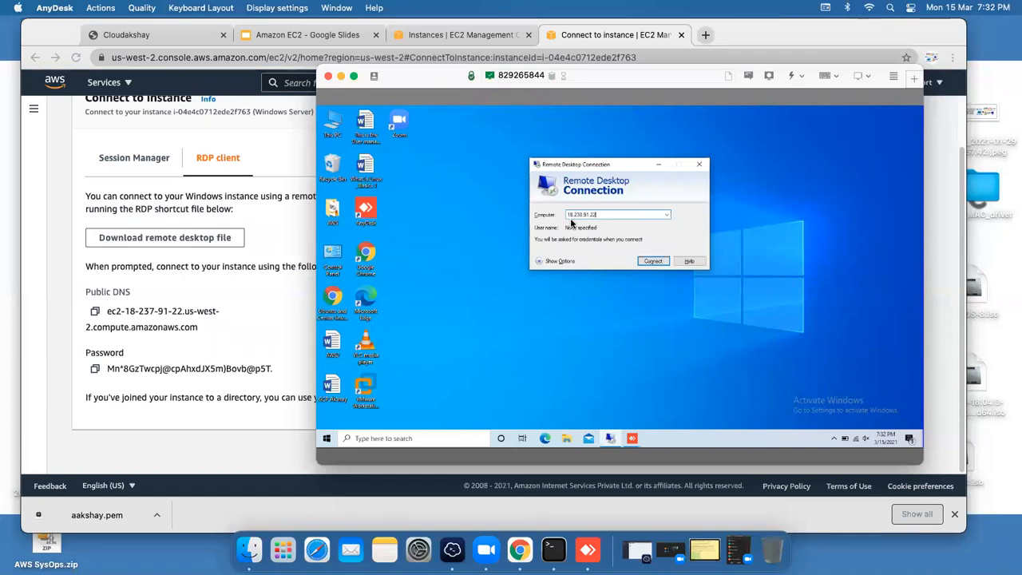
pyautogui.press('Return')
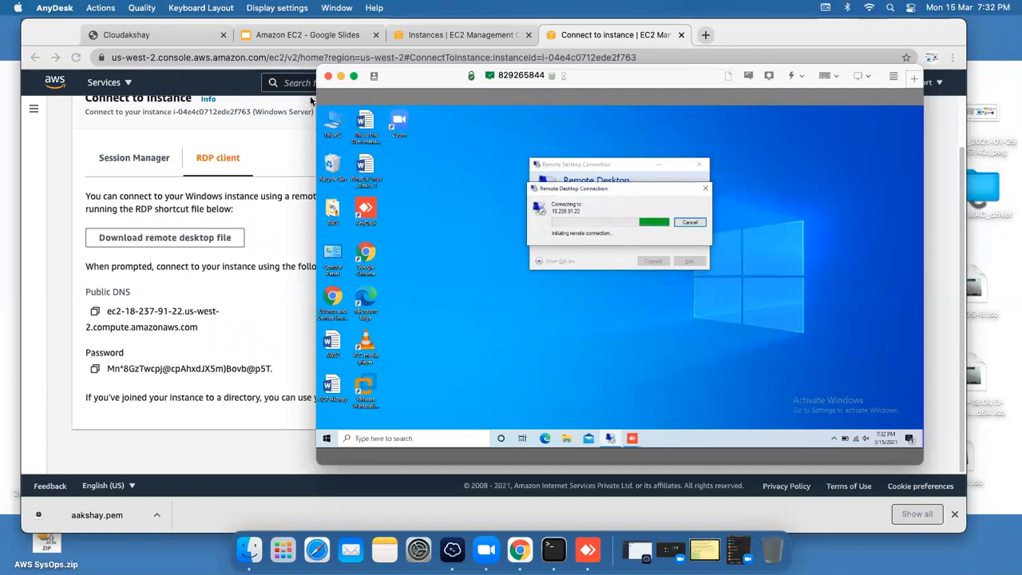
pyautogui.moveTo(314, 100); pyautogui.dragTo(170, 97)
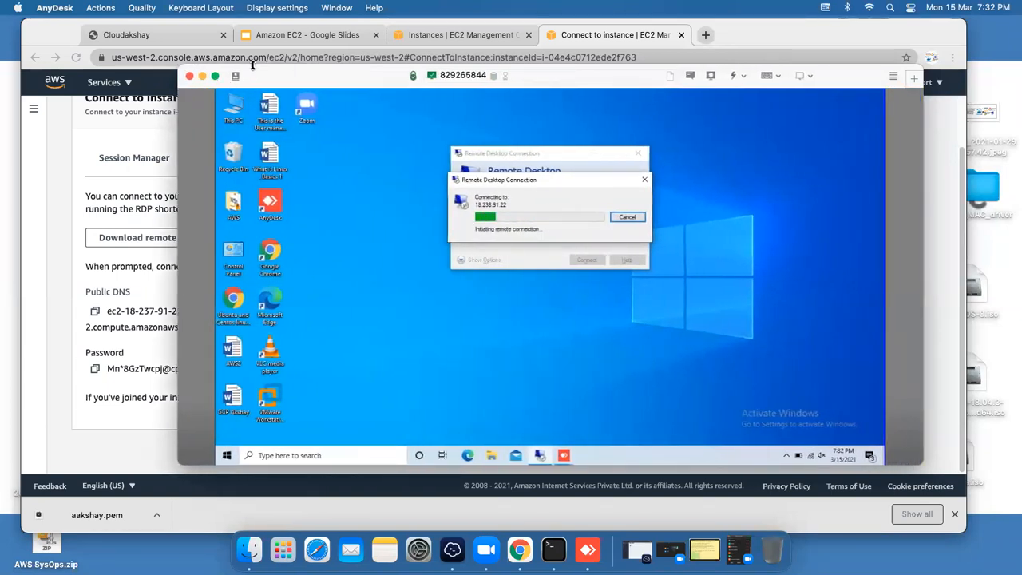
pyautogui.moveTo(253, 67); pyautogui.dragTo(305, 26)
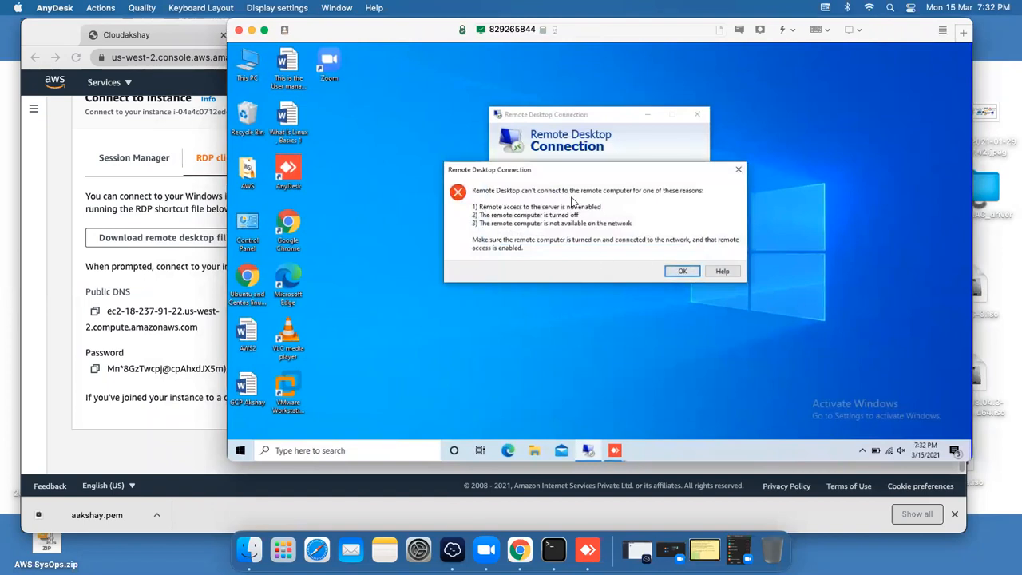
pyautogui.click(682, 272)
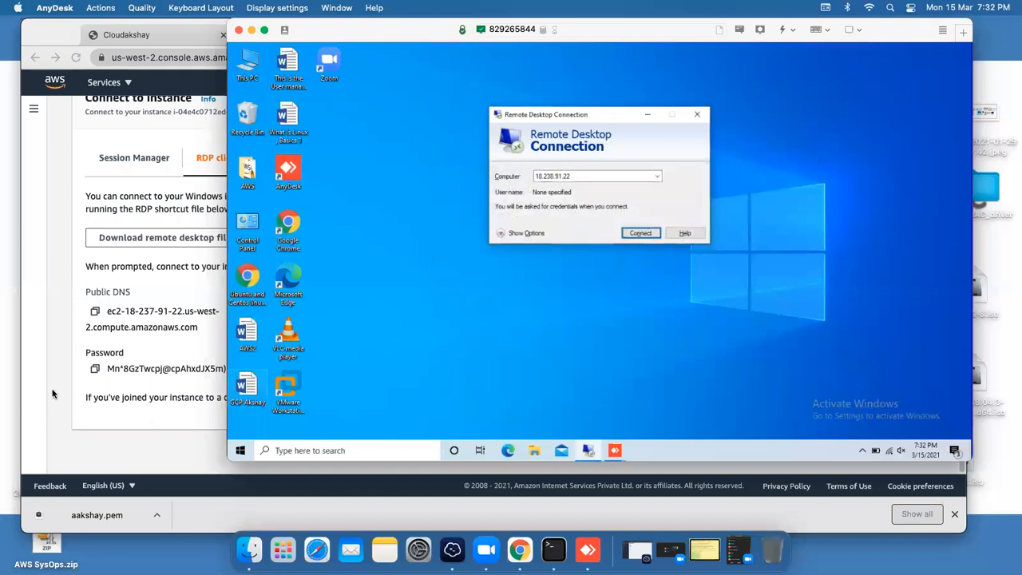
# Step: Copy the decrypted Administrator password from the AWS RDP client page
pyautogui.click(56, 391)
pyautogui.click(95, 369)
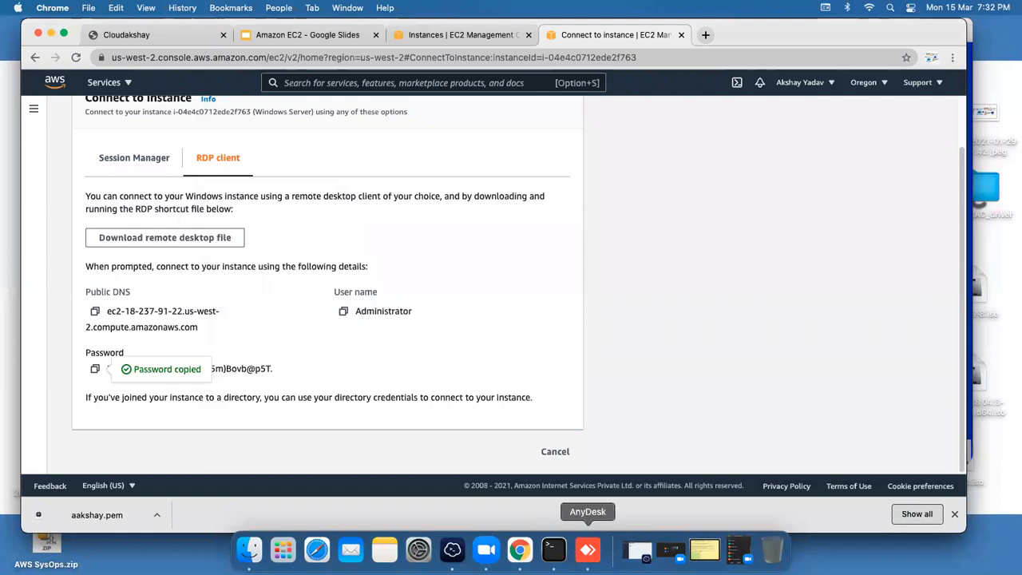
pyautogui.click(587, 550)
# Step: Create a new text document on the remote Windows desktop with the default name
pyautogui.click(437, 331)
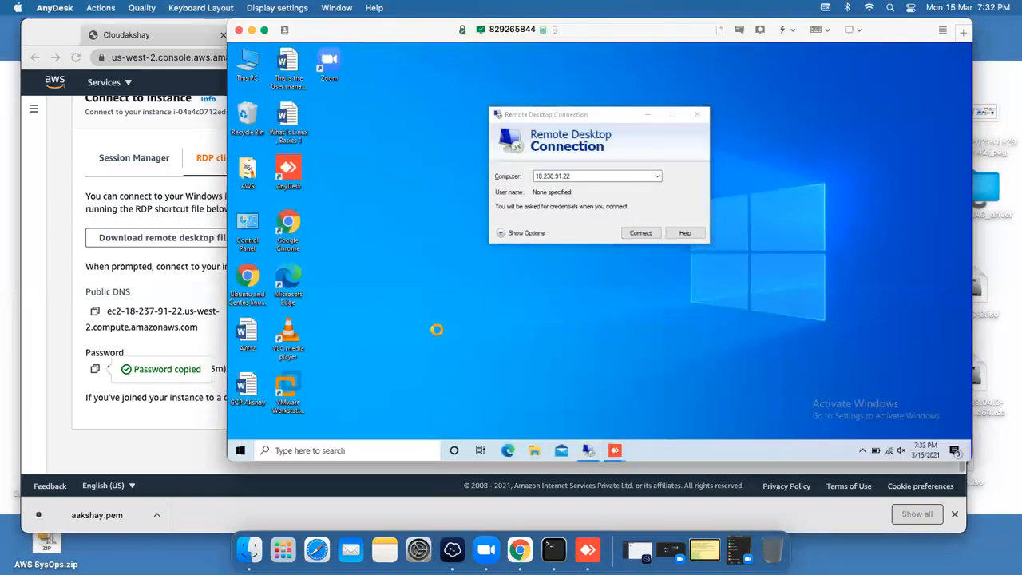
pyautogui.rightClick(431, 332)
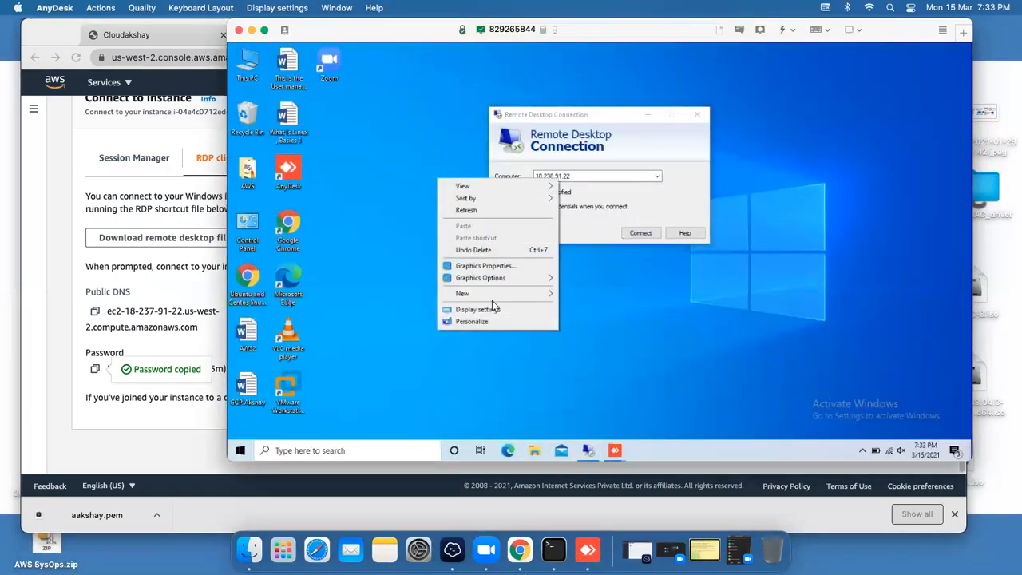
pyautogui.moveTo(503, 297)
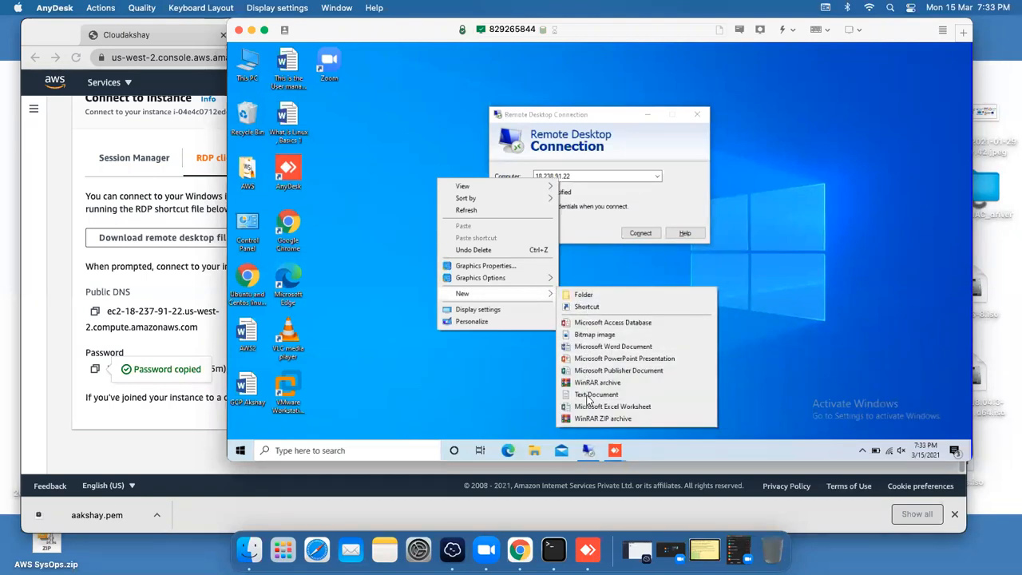
pyautogui.click(595, 394)
pyautogui.click(455, 331)
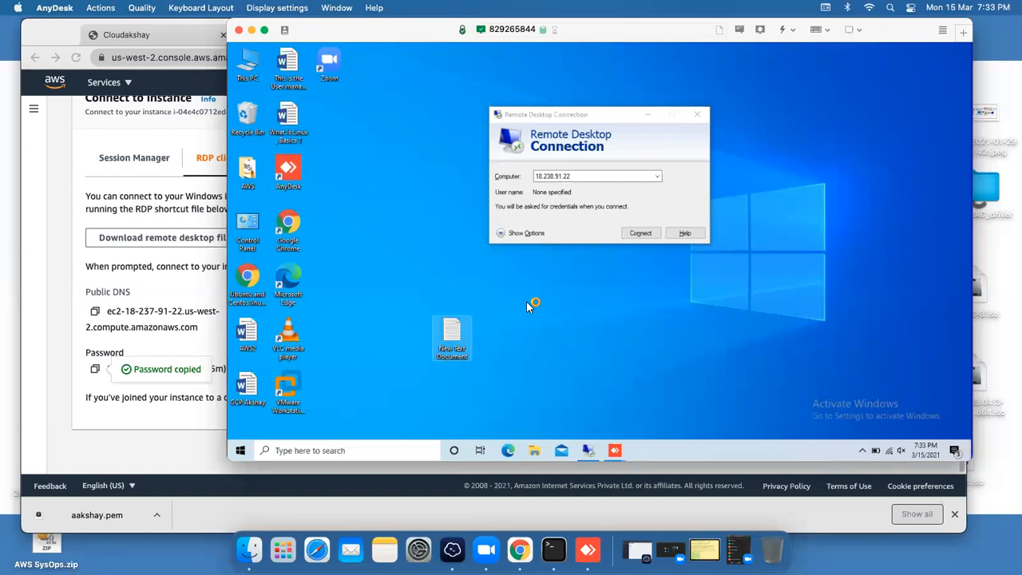
# Step: Paste the copied password into the document in Notepad, then return to the AWS console
pyautogui.press('Return')
pyautogui.rightClick(498, 238)
pyautogui.click(525, 277)
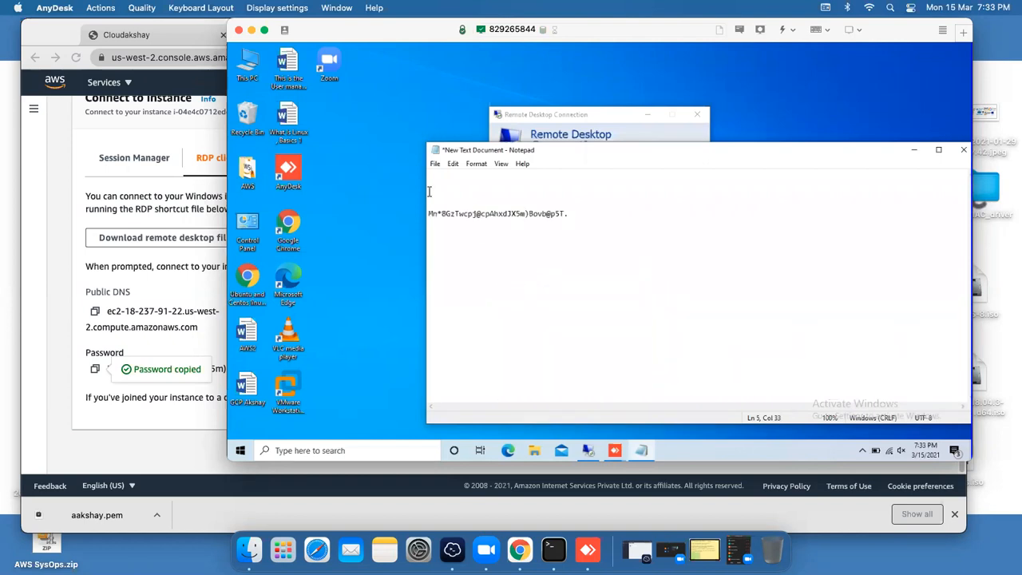
pyautogui.click(57, 314)
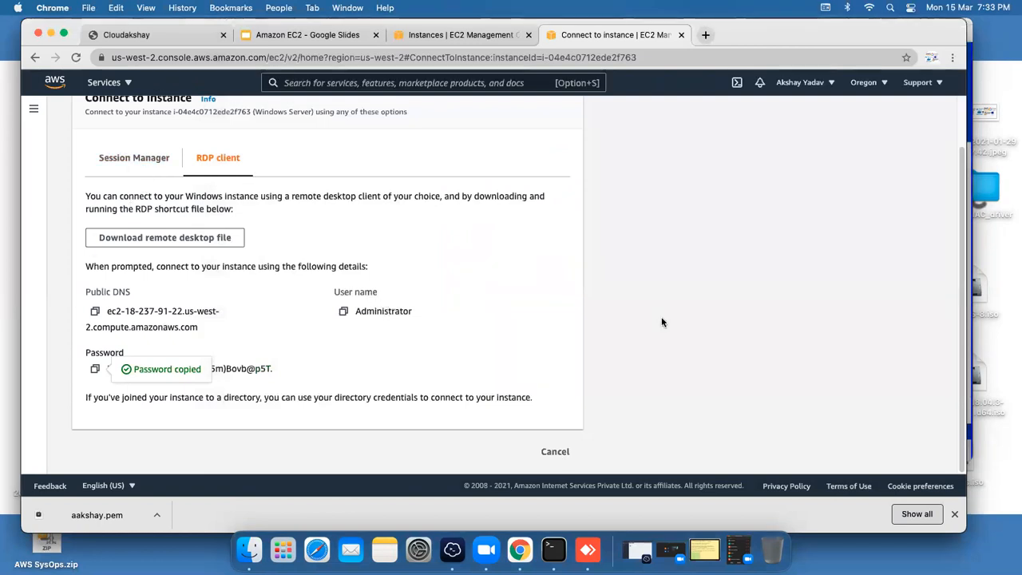
# Step: Return to the EC2 Instances list and refresh it, showing Test and Windows Server running
pyautogui.scroll(2, 664, 319)
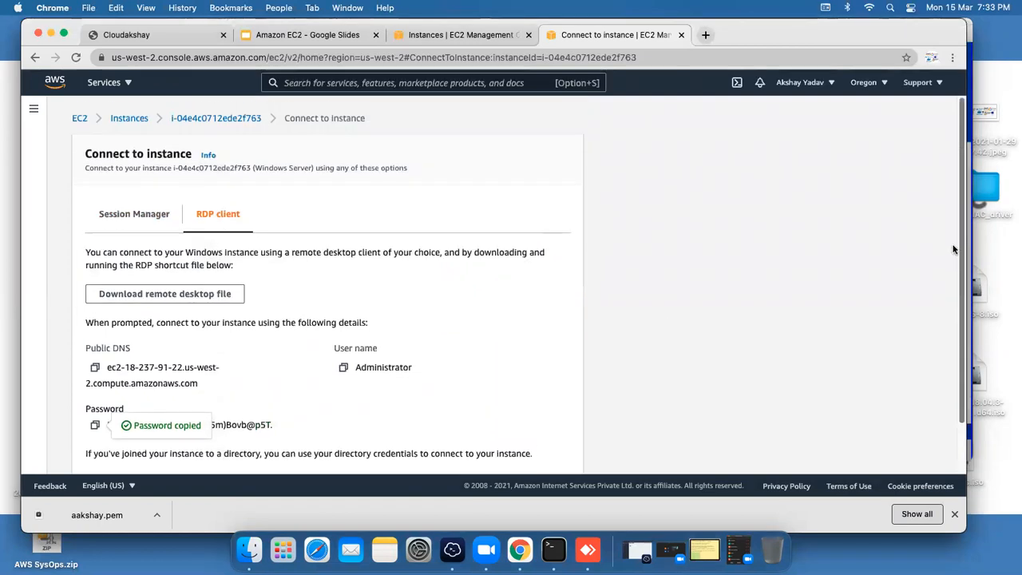
pyautogui.click(127, 118)
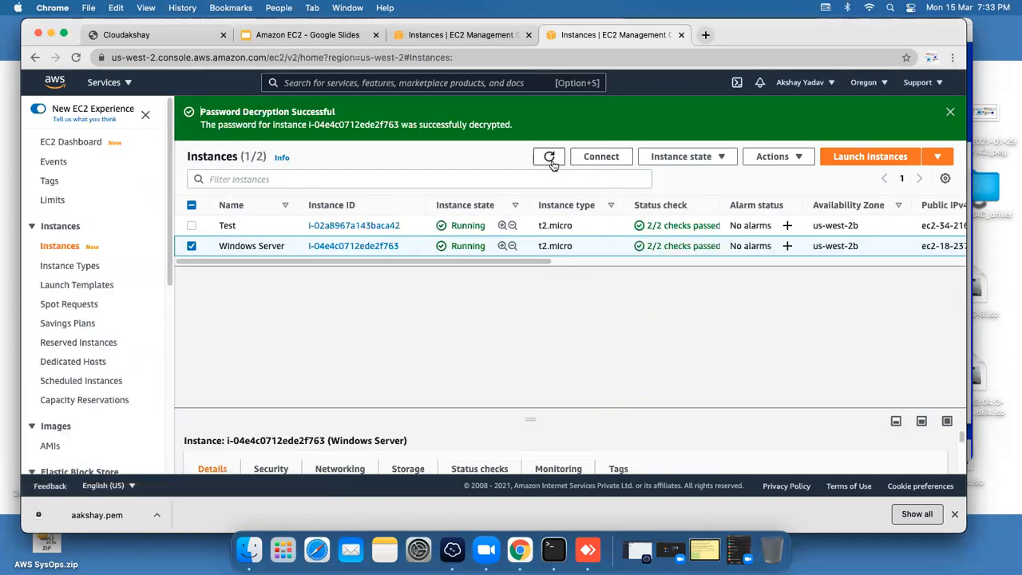
pyautogui.click(550, 157)
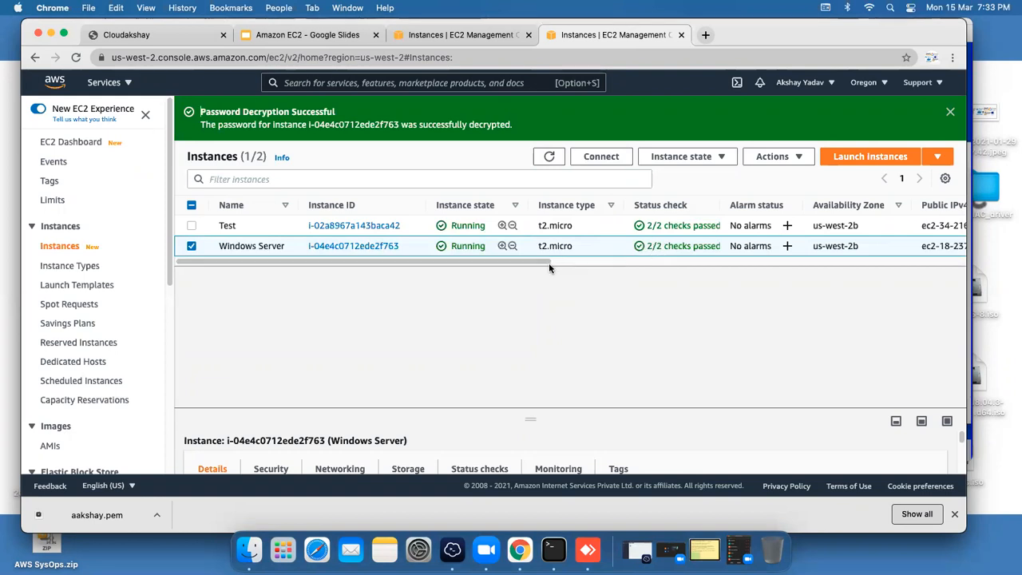
pyautogui.moveTo(548, 264); pyautogui.dragTo(566, 265)
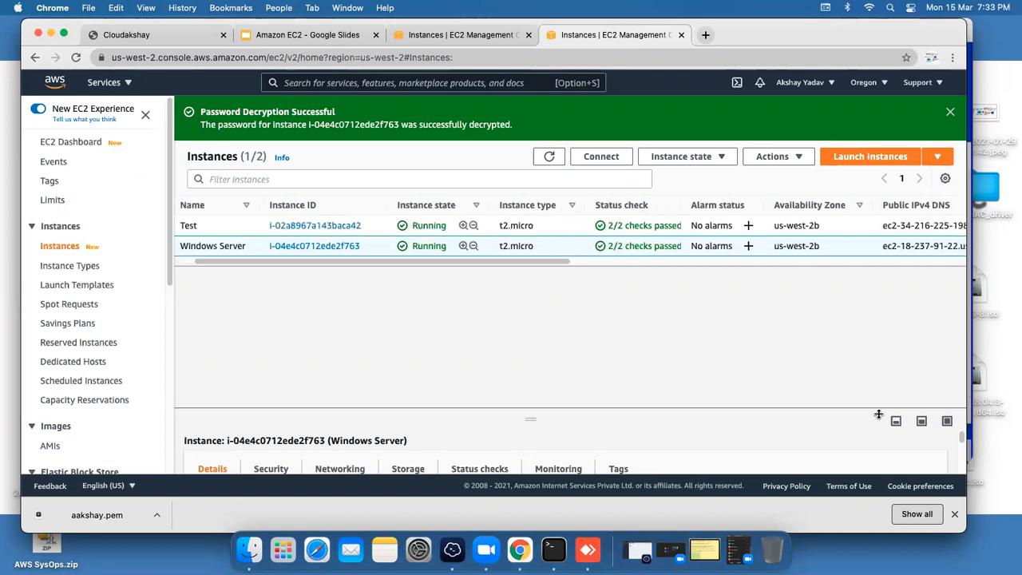
# Step: Open the Windows Server's security details and its launch-wizard-2 security group inbound rules
pyautogui.click(922, 422)
pyautogui.click(275, 388)
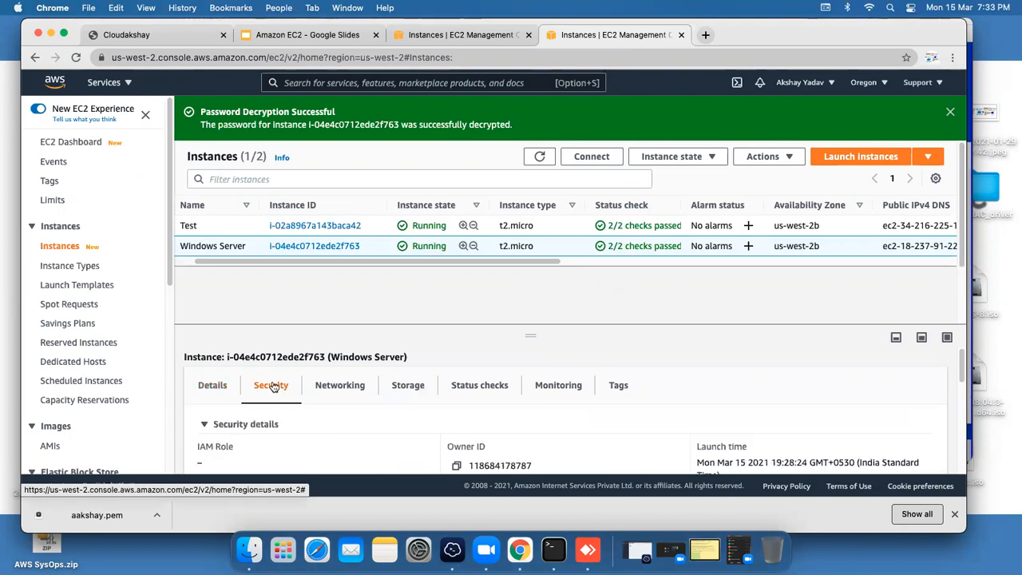
pyautogui.scroll(-4, 472, 372)
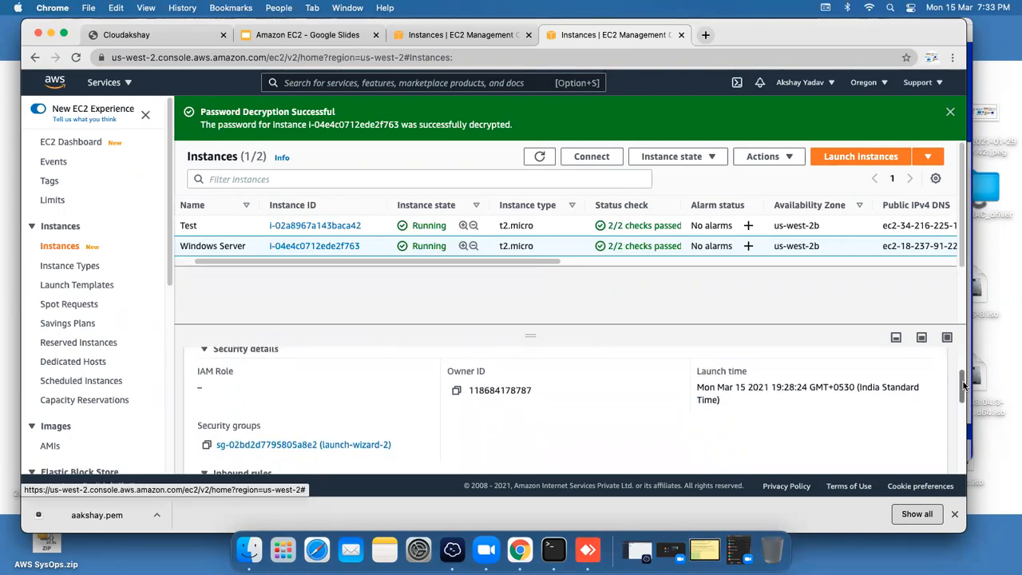
pyautogui.click(267, 410)
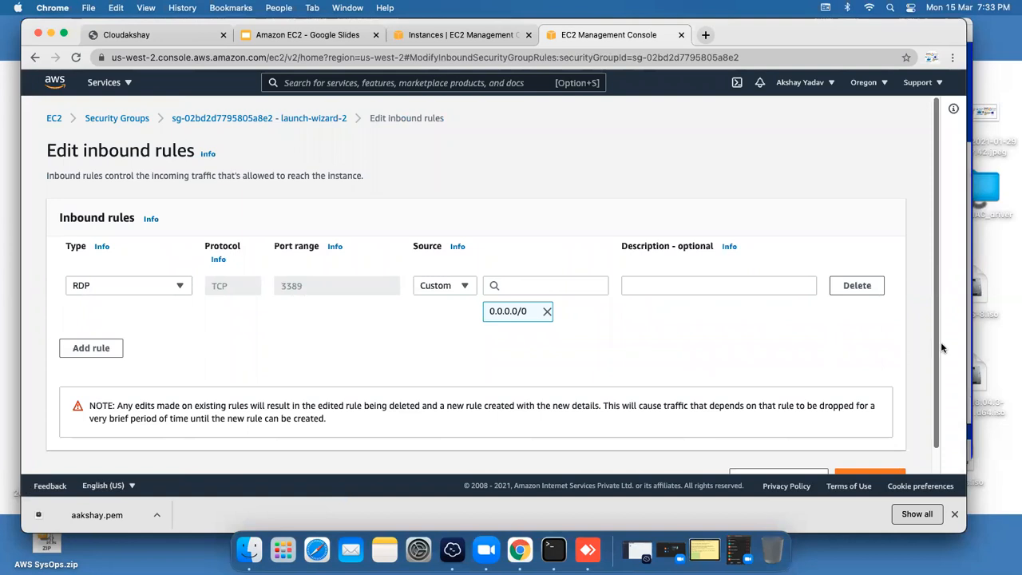
# Step: Save the RDP inbound rule and list the running instances, both showing 2/2 checks passed
pyautogui.scroll(-1, 941, 348)
pyautogui.click(864, 454)
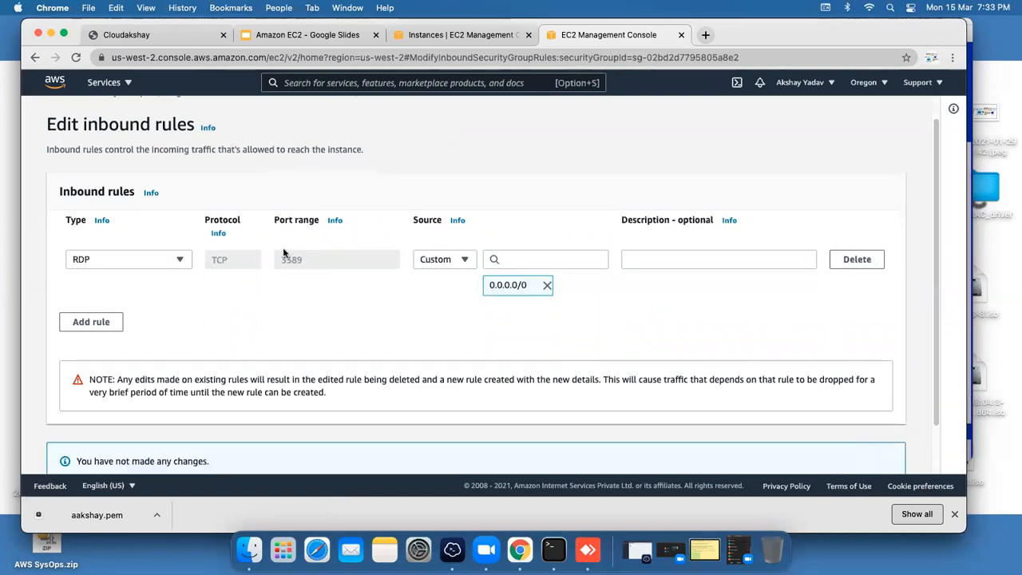
pyautogui.scroll(-2, 287, 260)
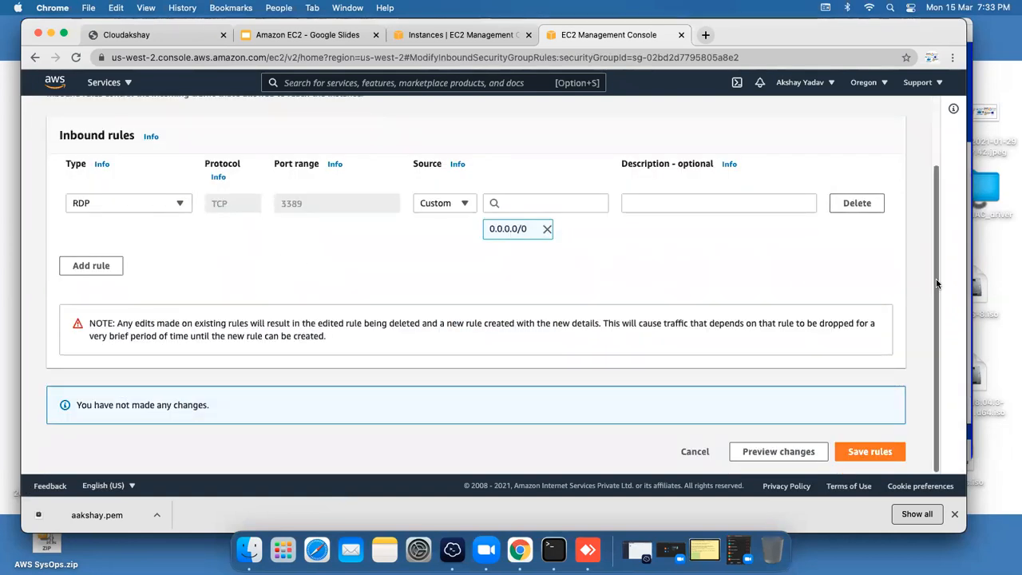
pyautogui.scroll(3, 795, 176)
pyautogui.click(54, 118)
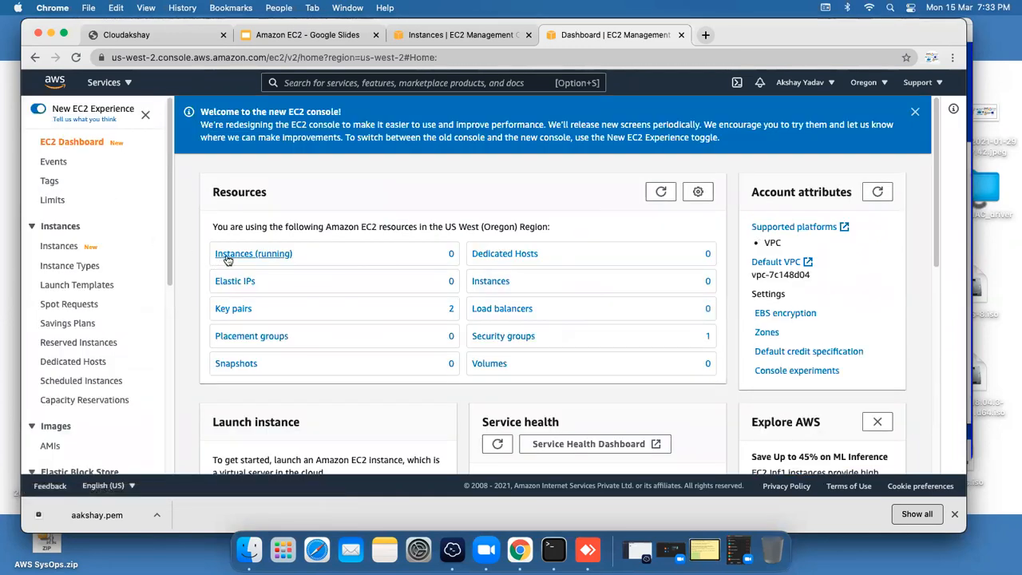
pyautogui.click(228, 254)
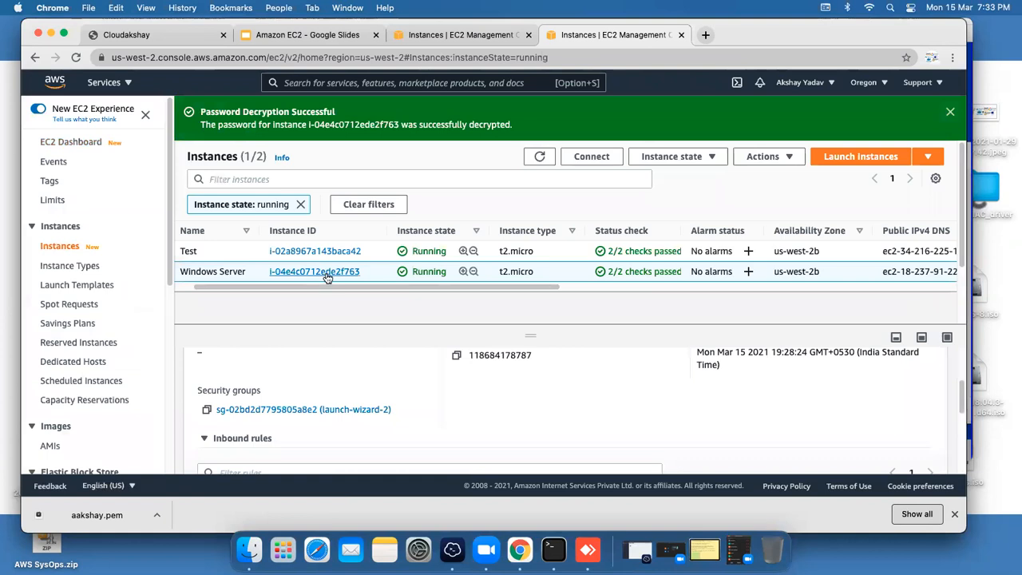
# Step: Scroll the instances table right and select the Windows Server row's public IPv4 18.237.91.22
pyautogui.moveTo(339, 288); pyautogui.dragTo(382, 292)
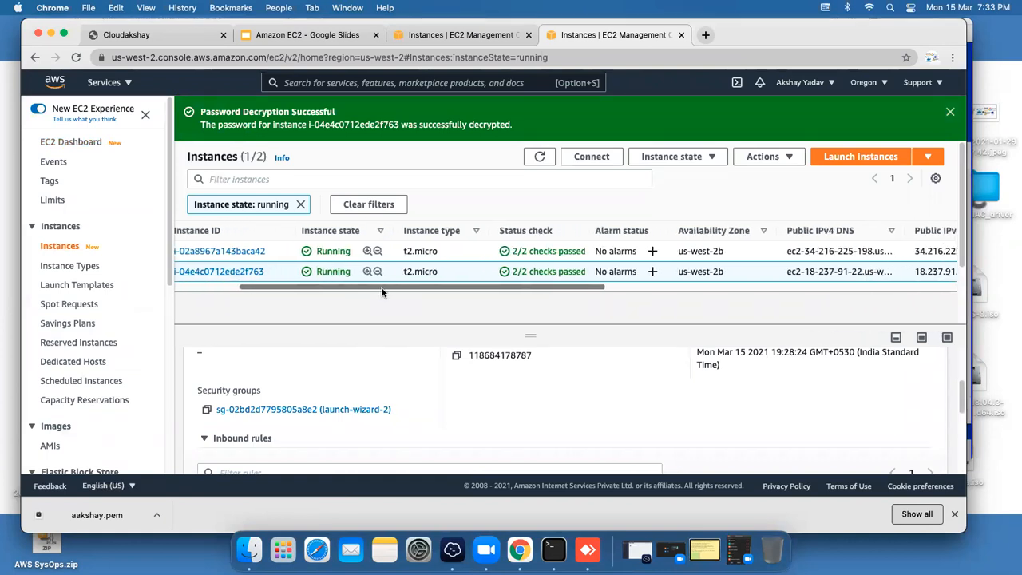
pyautogui.hscroll(7, 382, 292)
pyautogui.moveTo(690, 271); pyautogui.dragTo(637, 273)
pyautogui.click(638, 273)
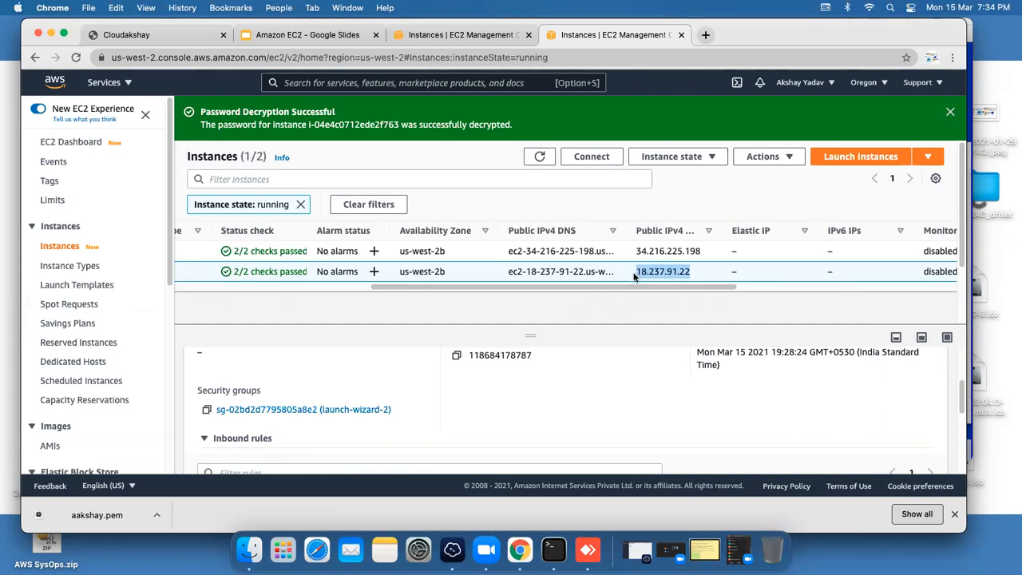
# Step: Replace the remote Remote Desktop Connection computer with 18.237.91.22, connect, then return to EC2
pyautogui.click(588, 557)
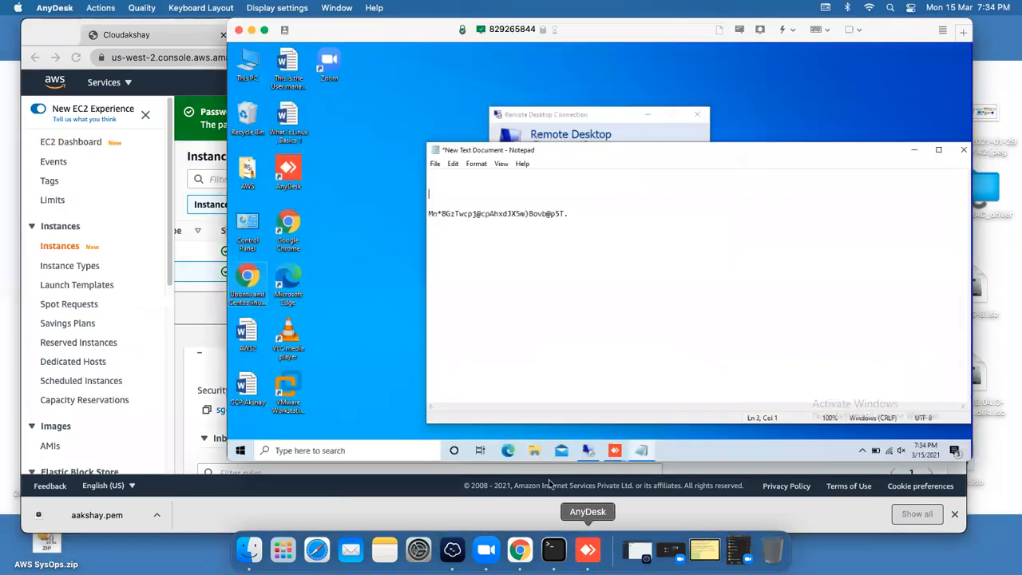
pyautogui.click(576, 138)
pyautogui.click(578, 175)
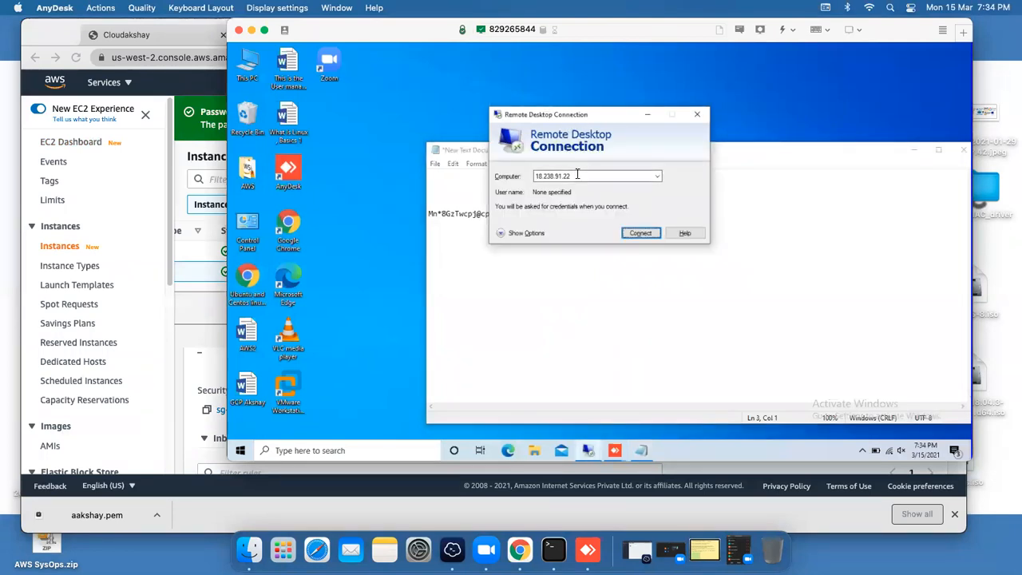
pyautogui.press('super')
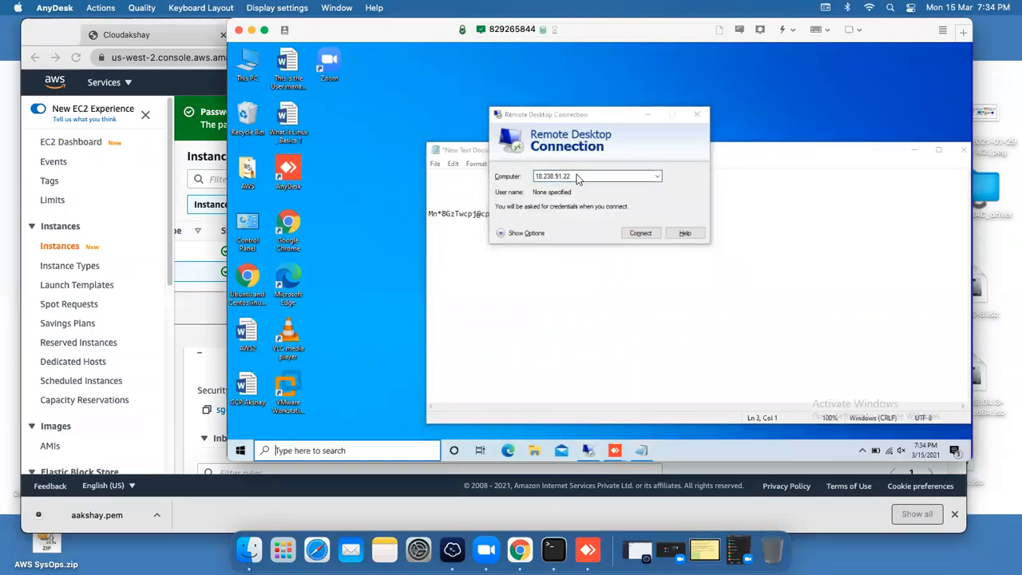
pyautogui.press('super')
pyautogui.hotkey('ctrl', 'v')
pyautogui.click(639, 232)
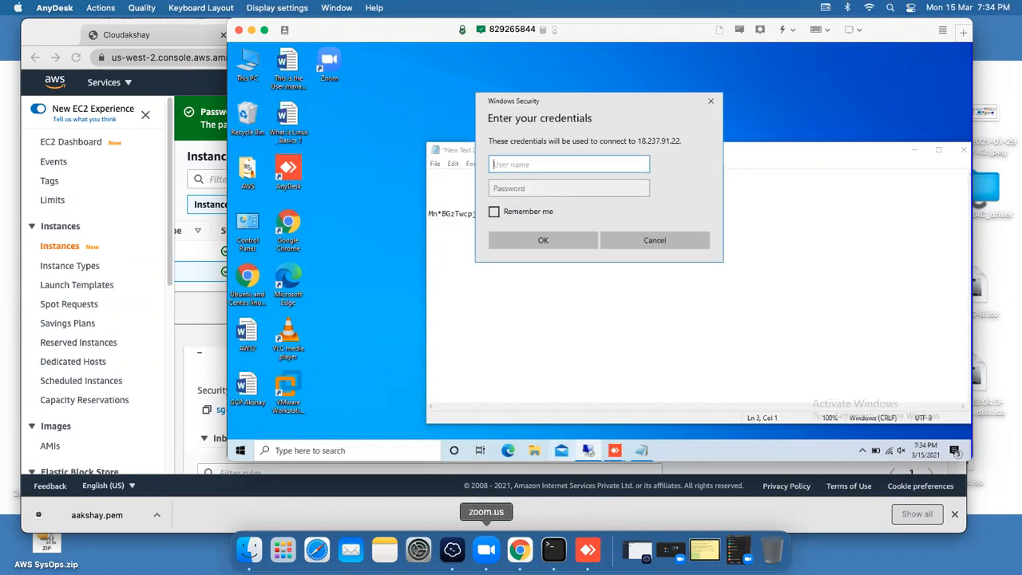
pyautogui.click(515, 555)
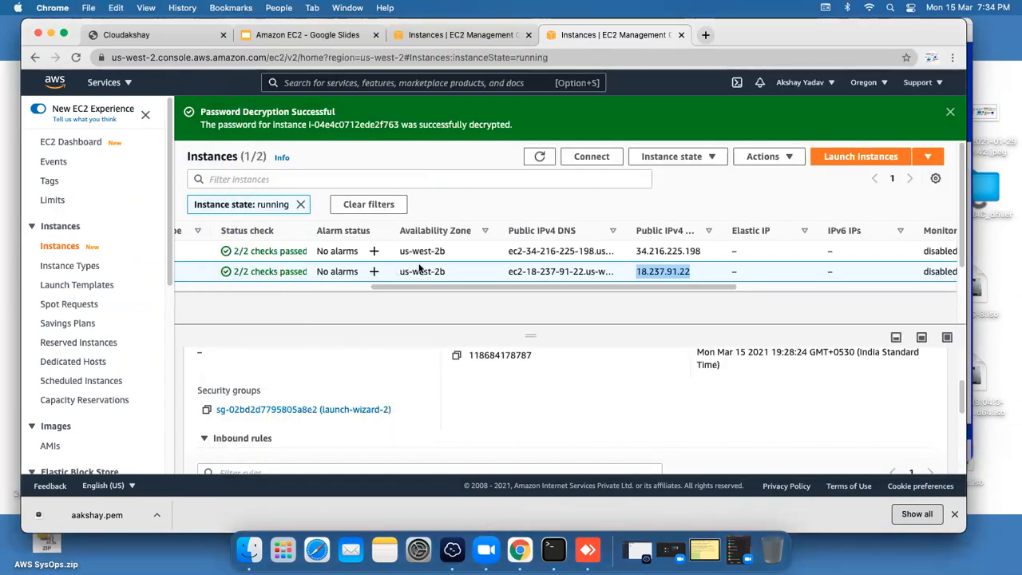
# Step: Copy the Windows Server's RDP user name and paste it into the remote credentials prompt
pyautogui.click(596, 158)
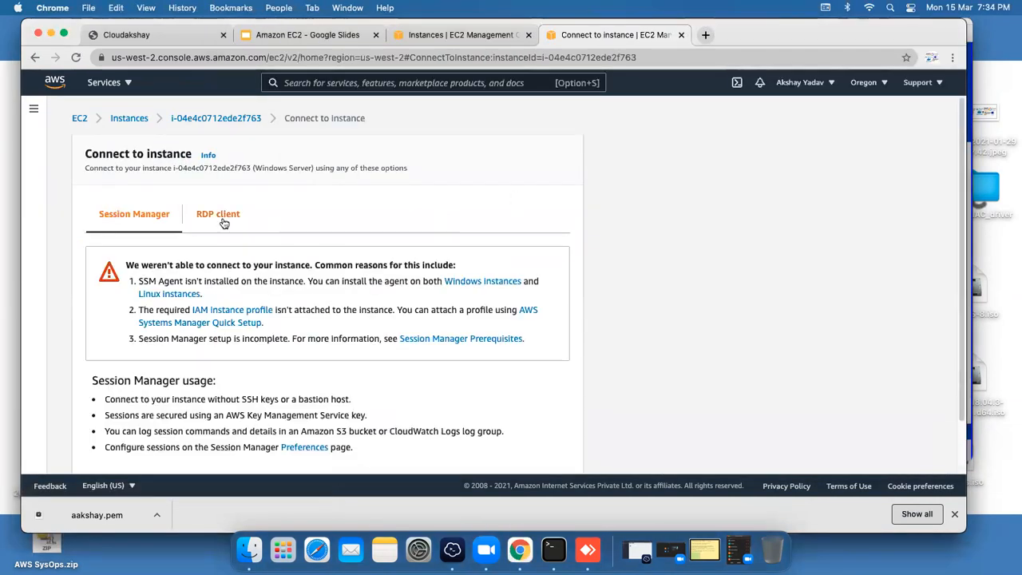
pyautogui.click(219, 218)
pyautogui.click(344, 368)
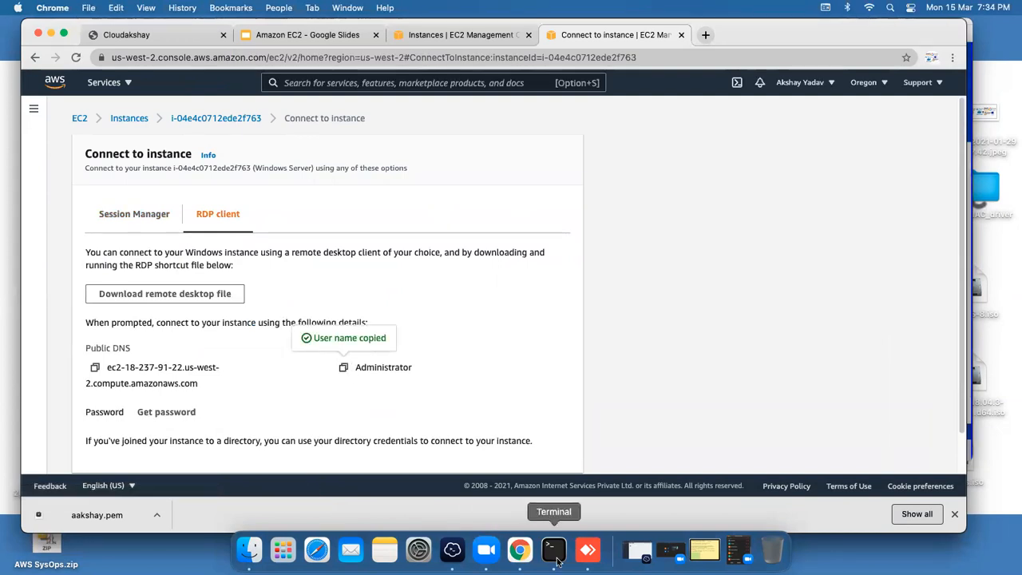
pyautogui.click(588, 549)
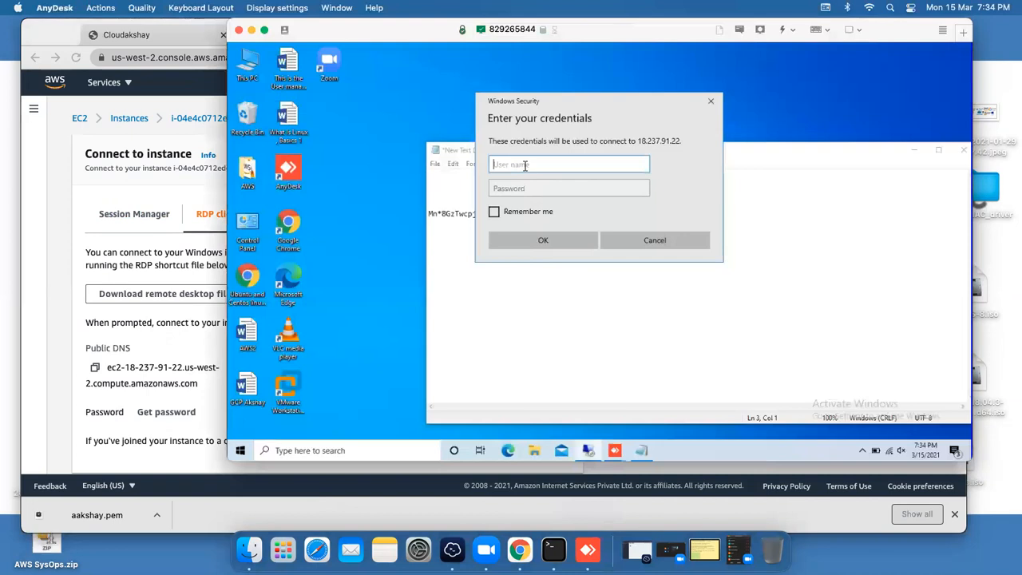
pyautogui.hotkey('ctrl', 'v')
pyautogui.click(525, 186)
# Step: Decrypt the administrator password using the aakshay.pem key file and copy it
pyautogui.click(525, 551)
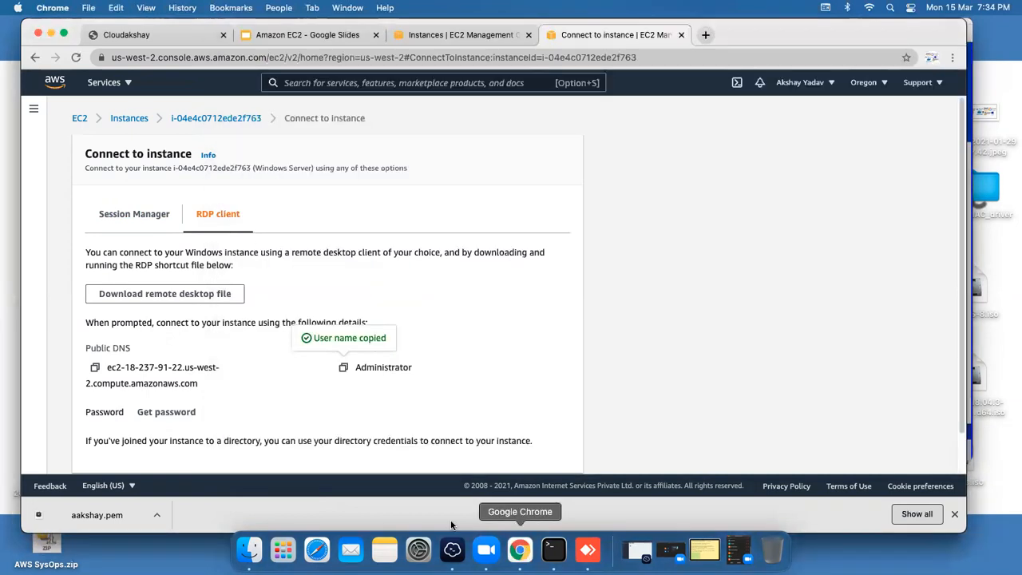
pyautogui.click(163, 411)
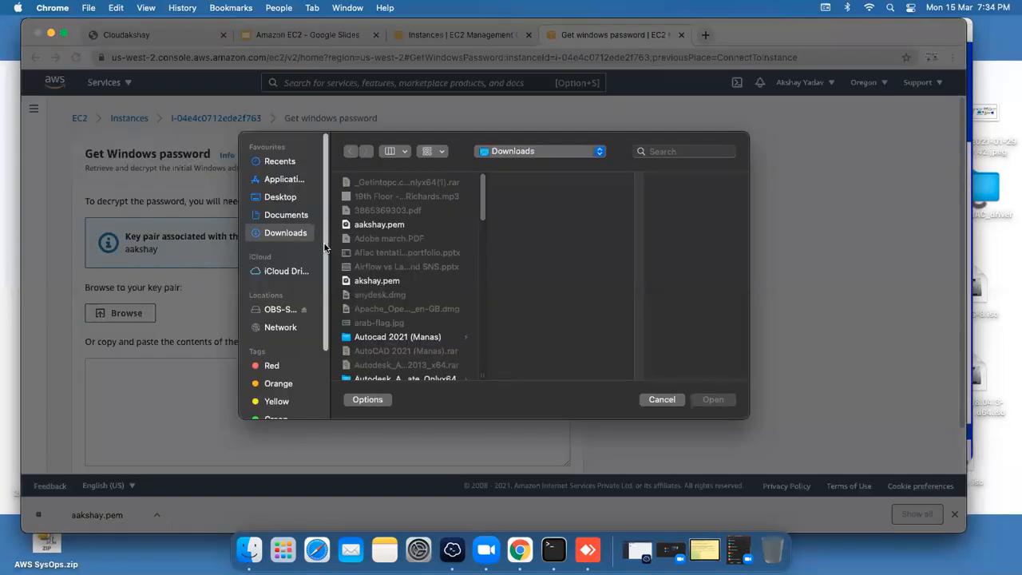
pyautogui.click(399, 226)
pyautogui.click(712, 400)
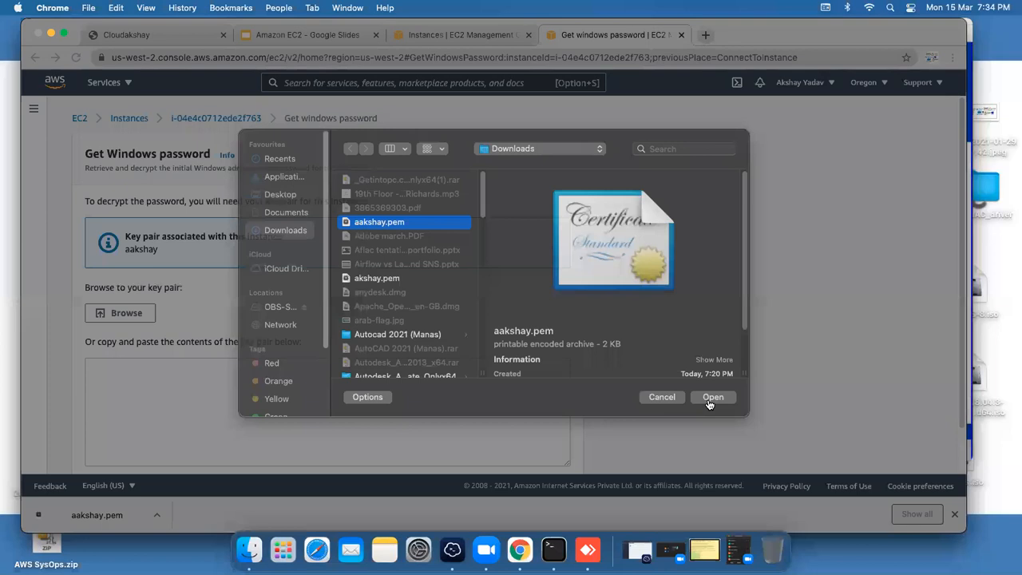
pyautogui.moveTo(964, 249); pyautogui.dragTo(968, 368)
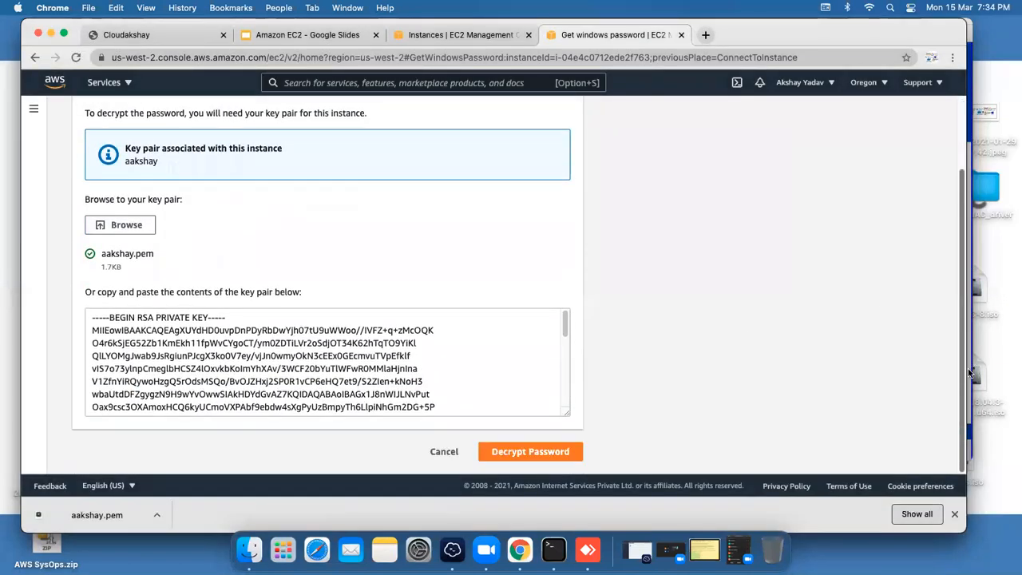
pyautogui.click(519, 451)
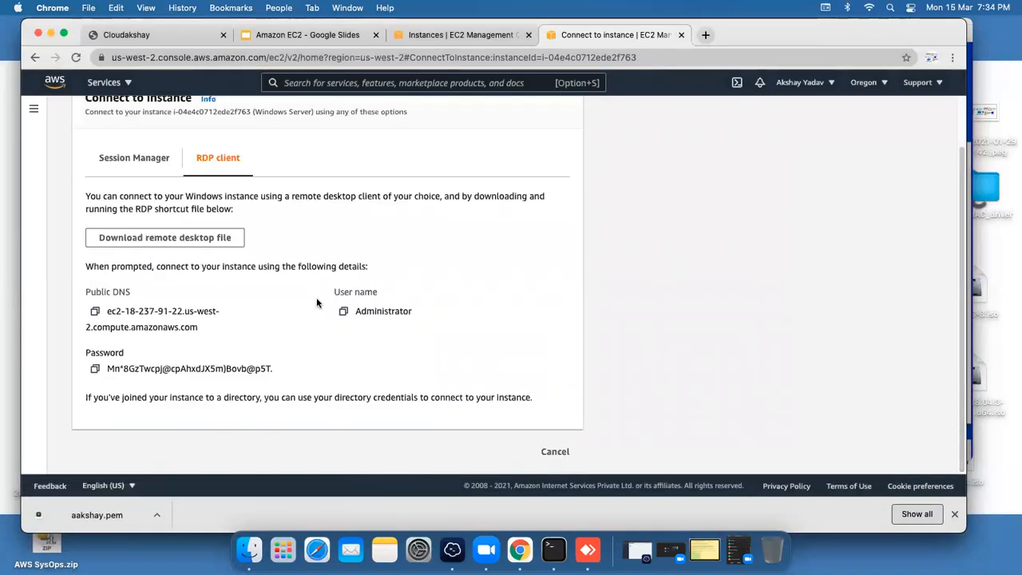
pyautogui.click(95, 368)
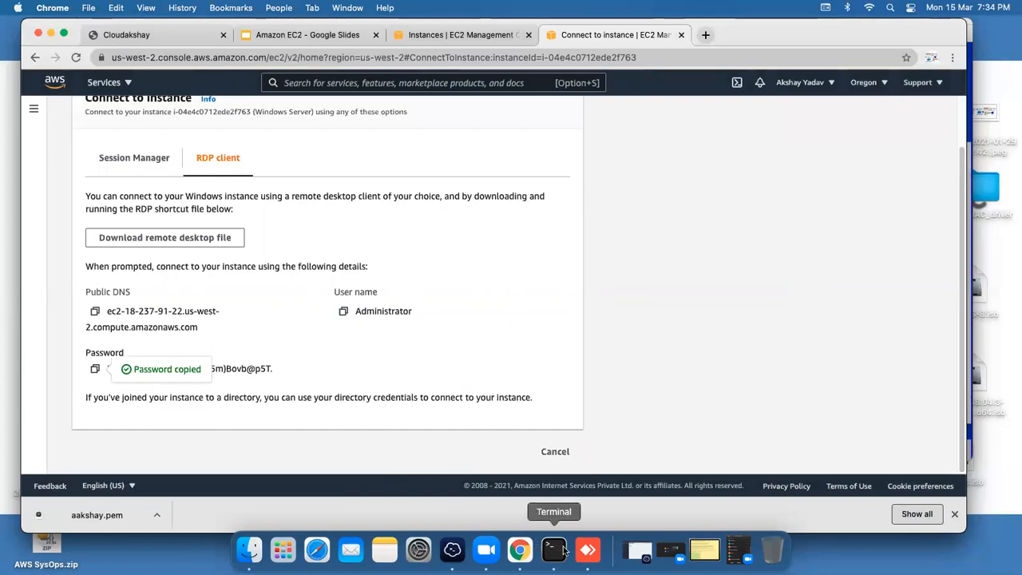
pyautogui.click(587, 549)
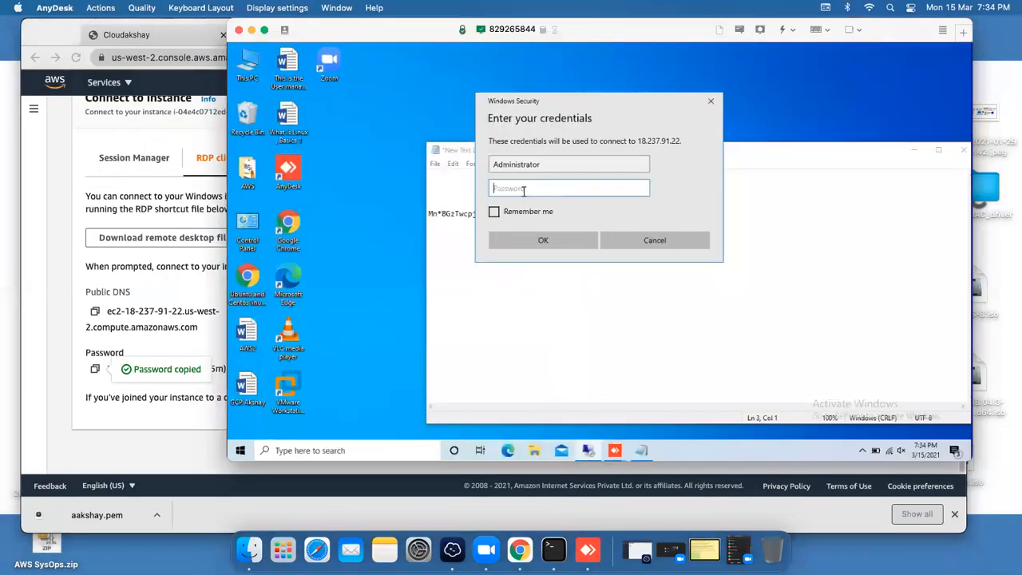
# Step: Paste the administrator password, submit the credentials, and accept the certificate warning
pyautogui.hotkey('ctrl', 'v')
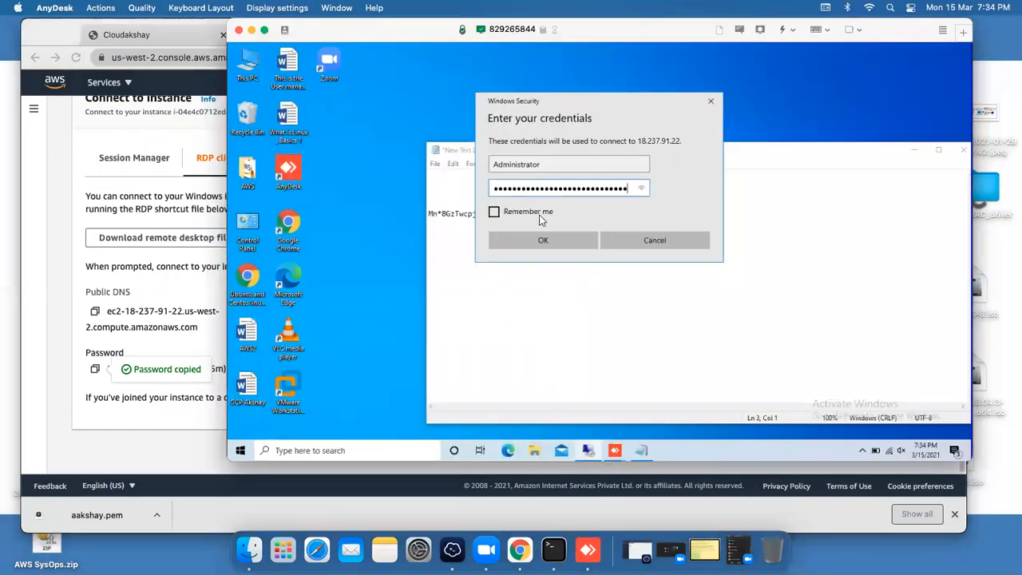
pyautogui.click(570, 242)
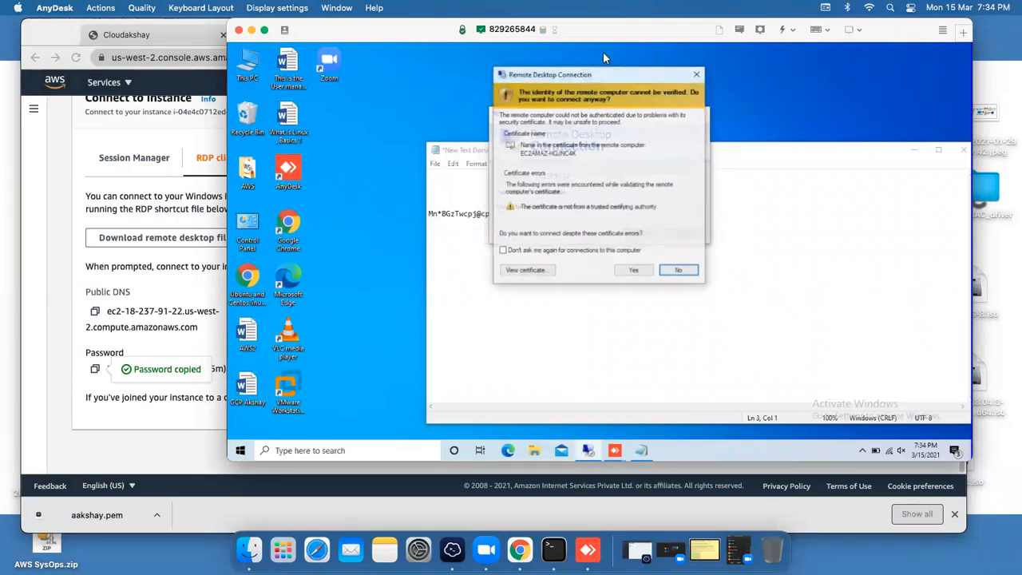
pyautogui.click(636, 272)
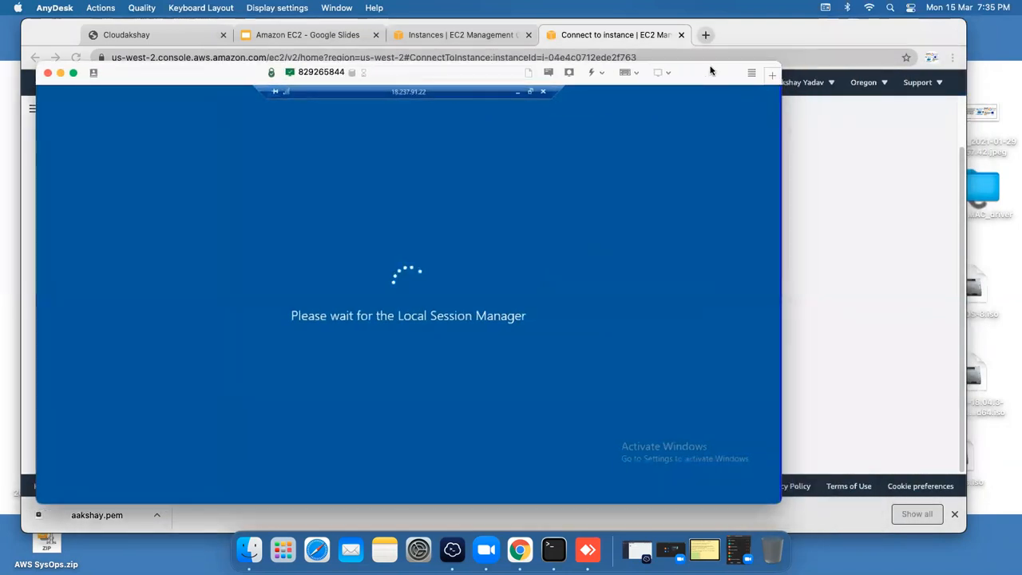
# Step: Move the AnyDesk remote session window higher while Windows prepares the Administrator desktop
pyautogui.moveTo(710, 71); pyautogui.dragTo(732, 61)
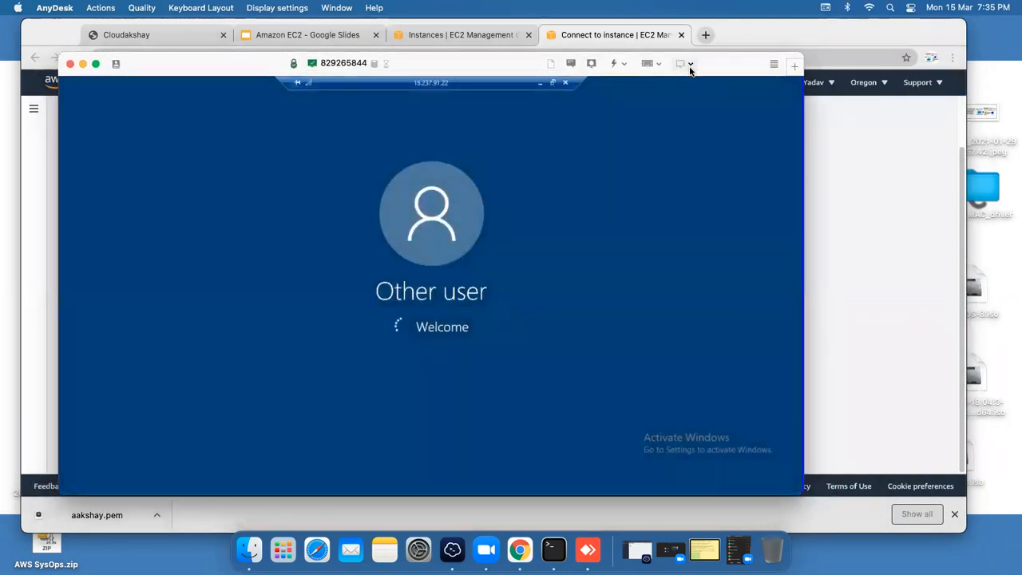
pyautogui.moveTo(727, 68); pyautogui.dragTo(729, 56)
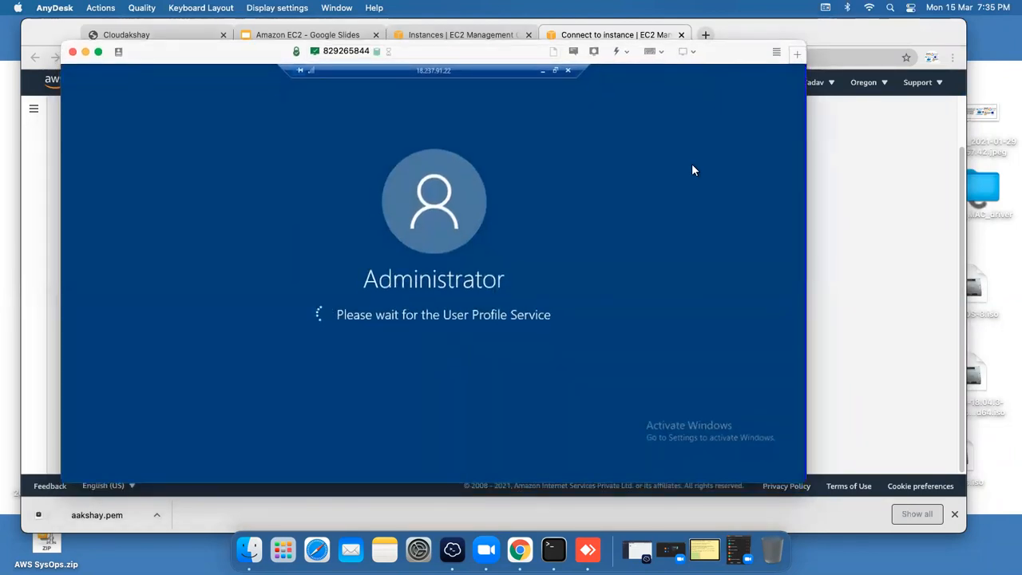
pyautogui.moveTo(721, 52); pyautogui.dragTo(721, 46)
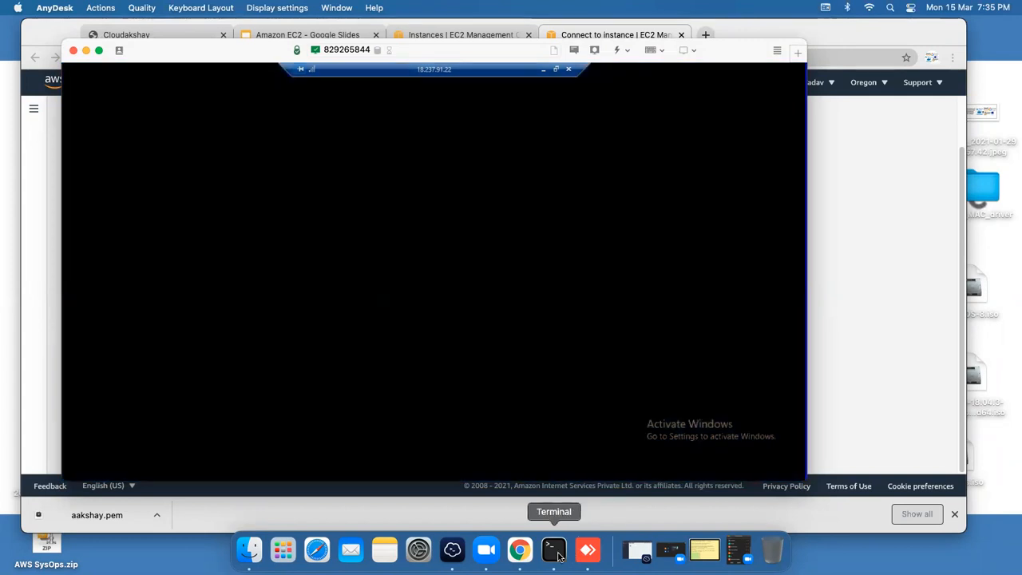
# Step: Check the Ubuntu SSH session in Terminal still responds, then move the Terminal window right and minimize it
pyautogui.click(557, 551)
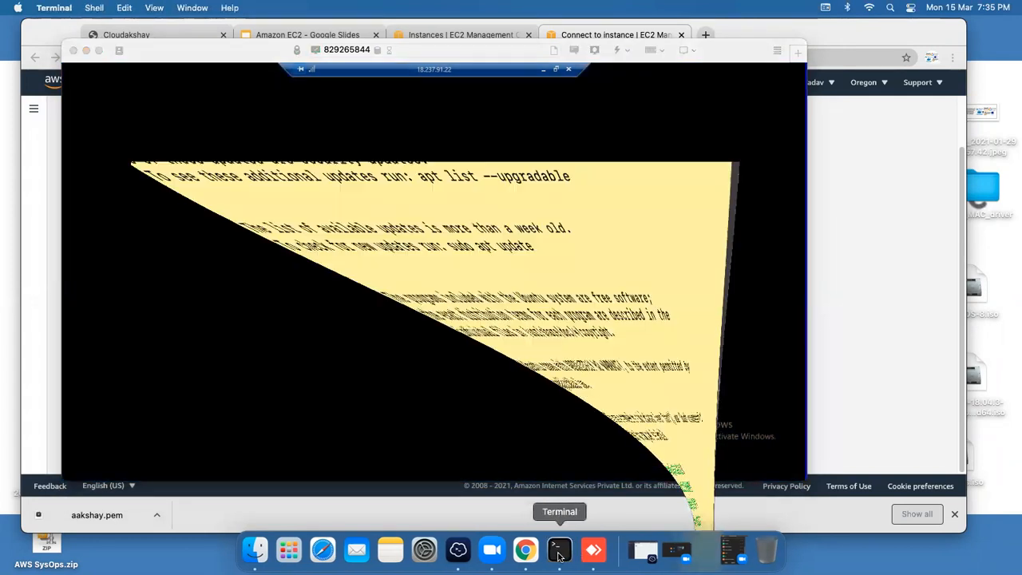
pyautogui.press('Return')
pyautogui.press('Return')
pyautogui.press('Return')
pyautogui.press('Return')
pyautogui.press('Return')
pyautogui.press('Return')
pyautogui.press('Return')
pyautogui.press('Return')
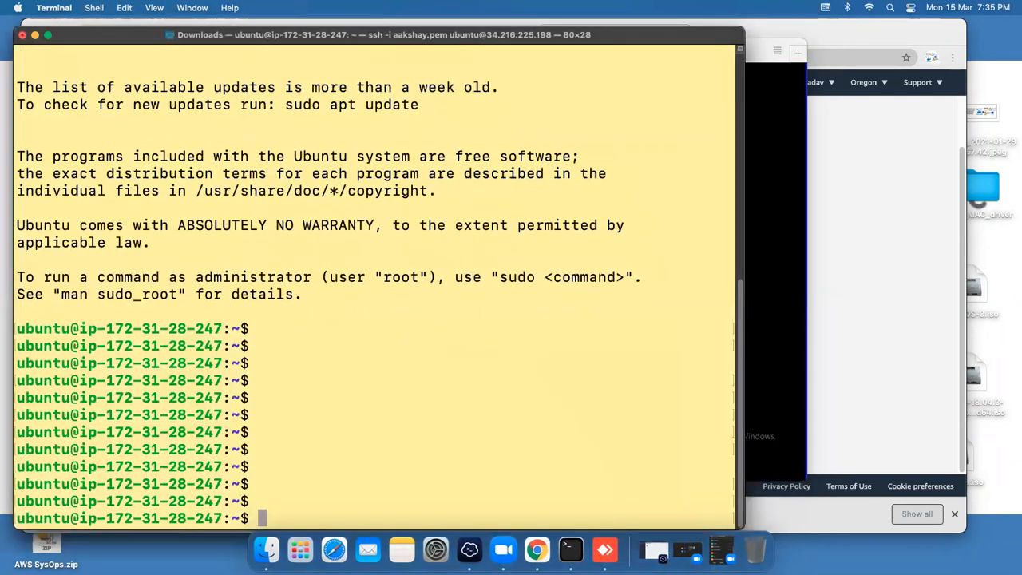
pyautogui.press('Return')
pyautogui.press('Return')
pyautogui.press('Return')
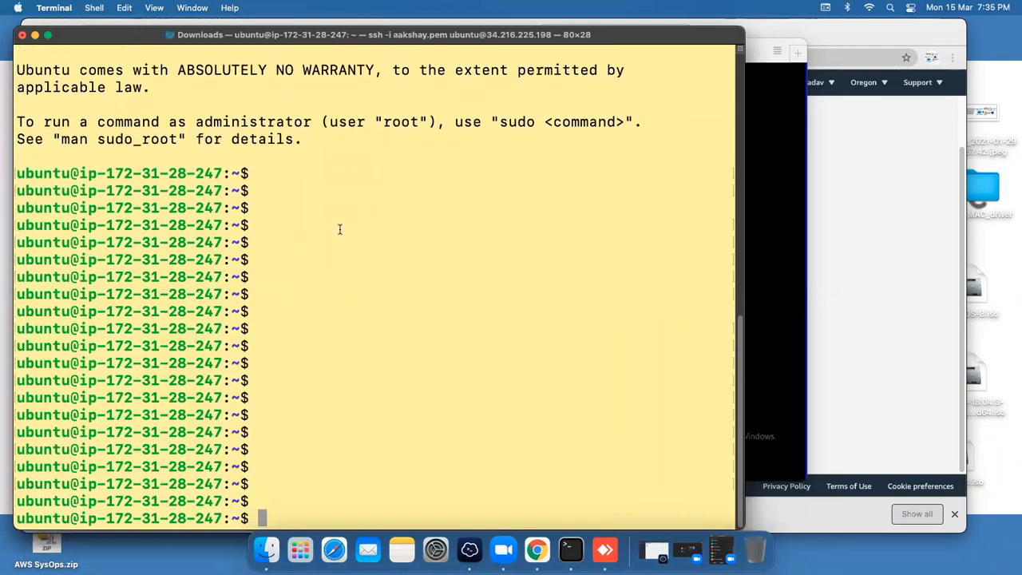
pyautogui.moveTo(127, 36); pyautogui.dragTo(246, 36)
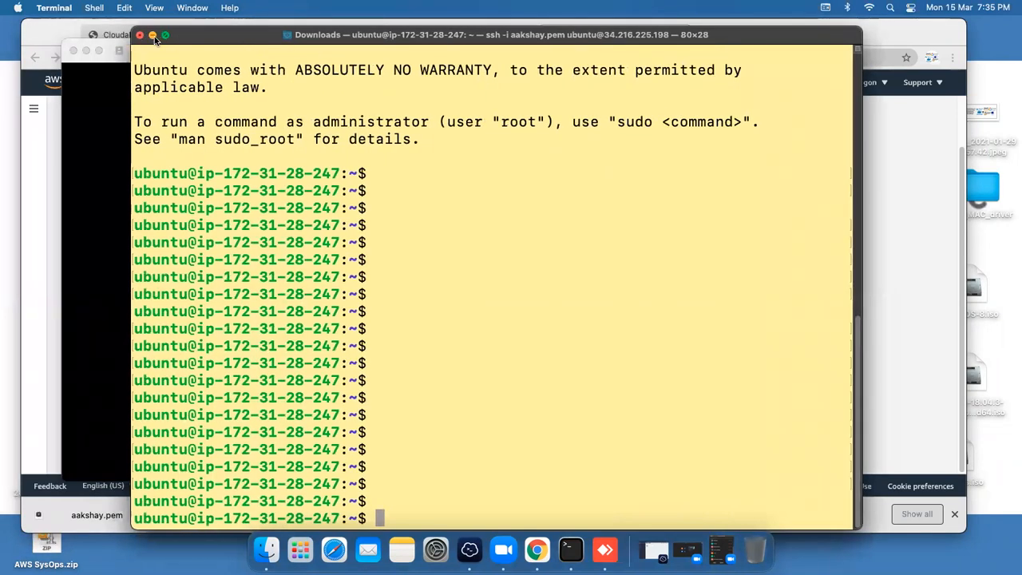
pyautogui.click(152, 35)
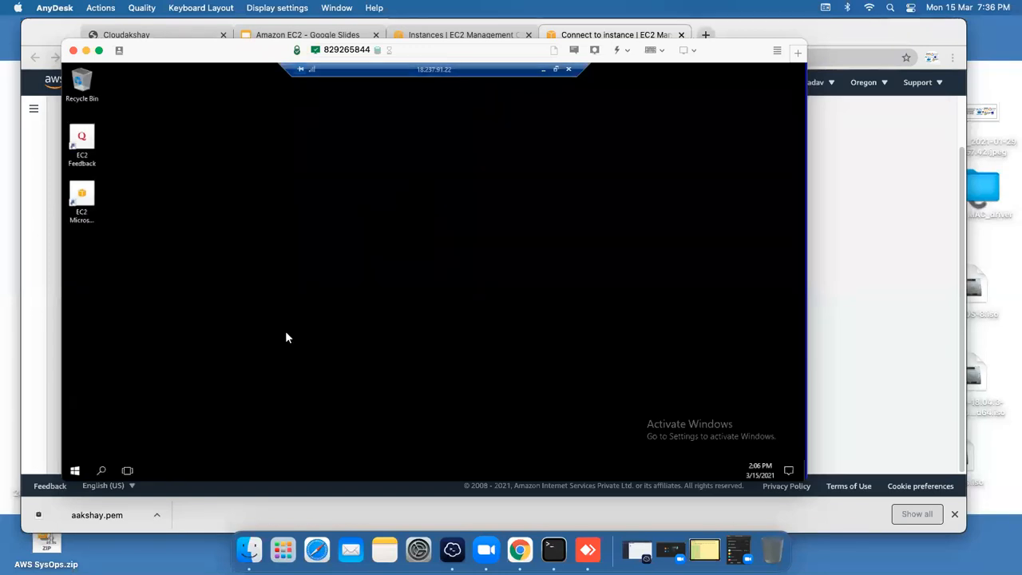
# Step: Reposition the AnyDesk window while the Windows Server desktop loads its startup windows
pyautogui.moveTo(206, 48); pyautogui.dragTo(201, 46)
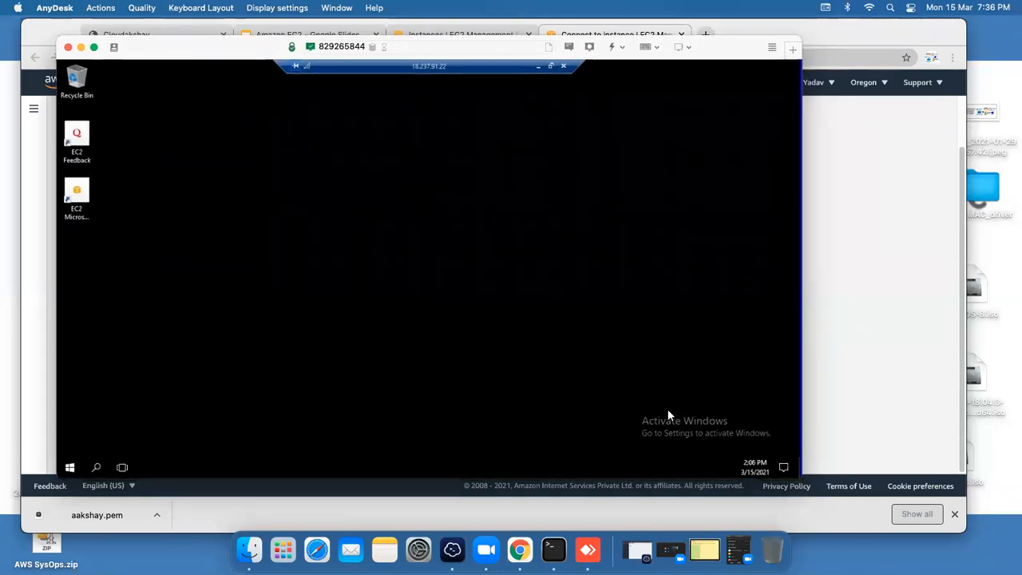
pyautogui.moveTo(646, 81); pyautogui.dragTo(740, 182)
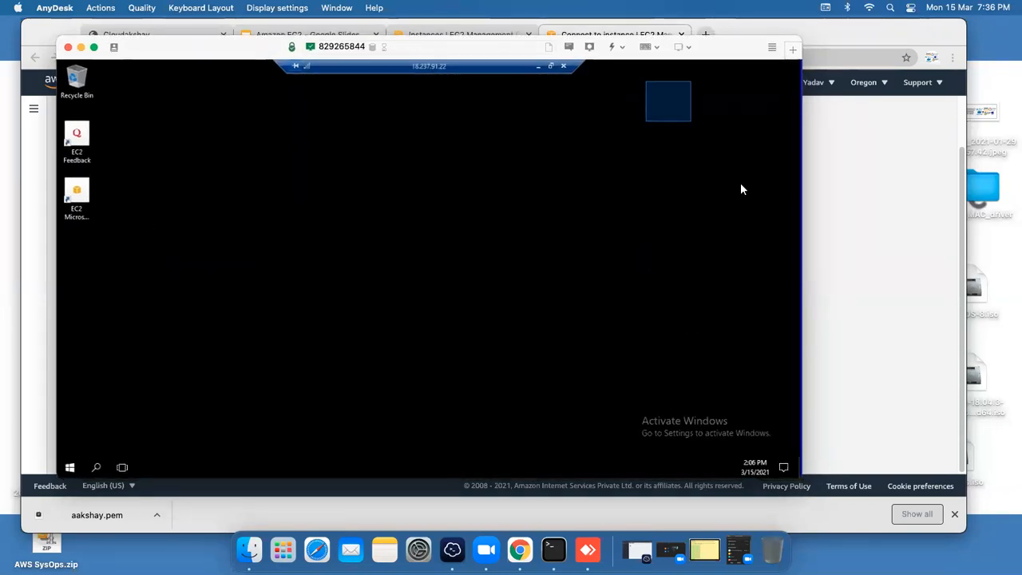
pyautogui.moveTo(659, 87); pyautogui.dragTo(757, 199)
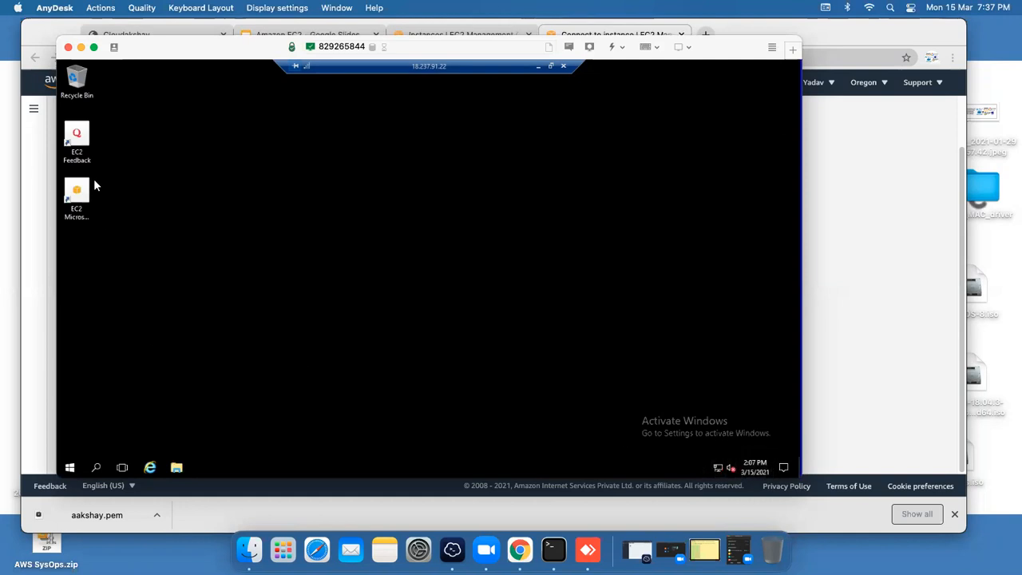
pyautogui.moveTo(152, 52); pyautogui.dragTo(162, 54)
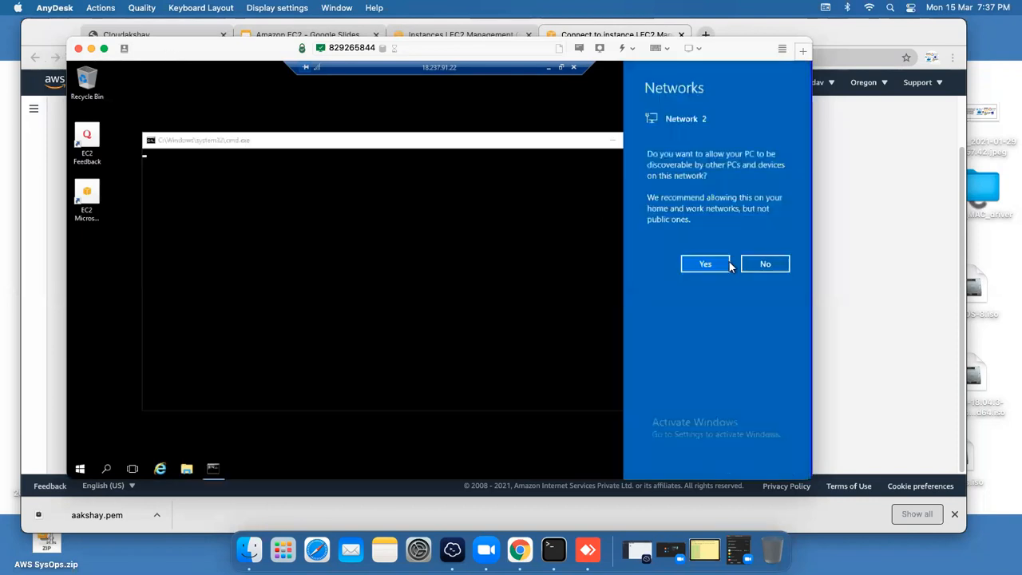
# Step: Allow network discoverability on the server and reposition the Remote Desktop Connection window
pyautogui.click(719, 265)
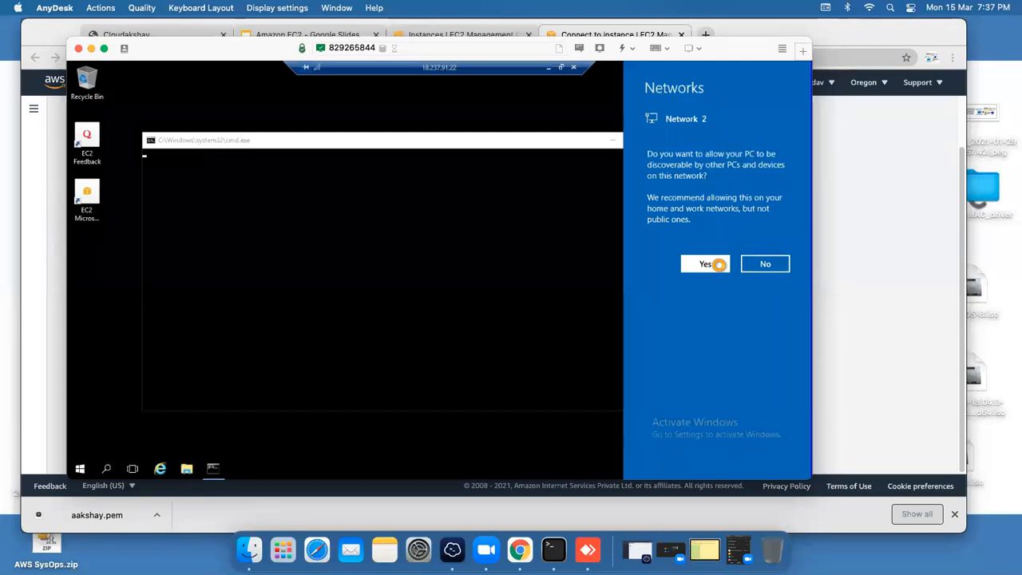
pyautogui.click(562, 68)
pyautogui.moveTo(290, 71); pyautogui.dragTo(489, 108)
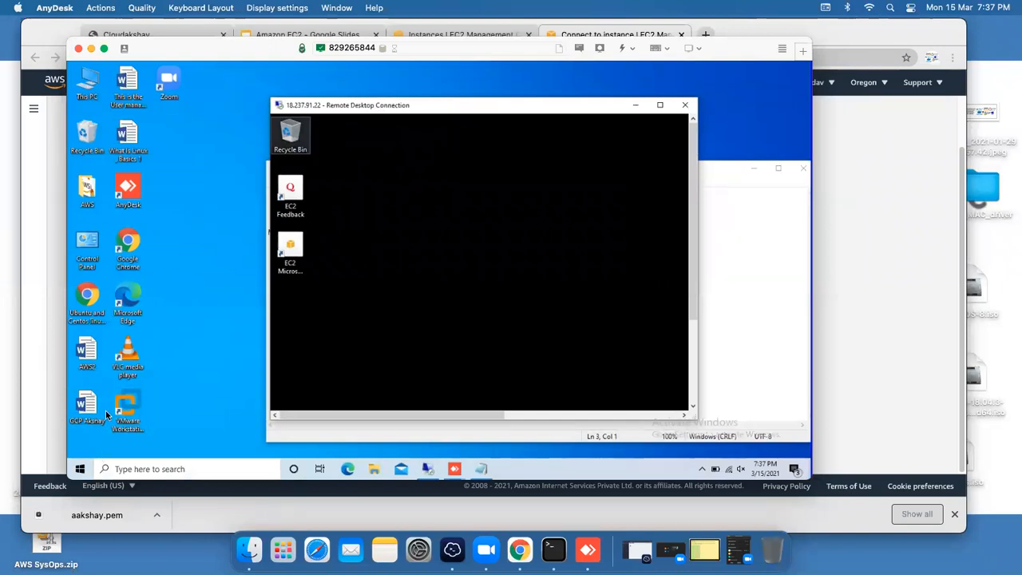
pyautogui.moveTo(452, 109); pyautogui.dragTo(456, 103)
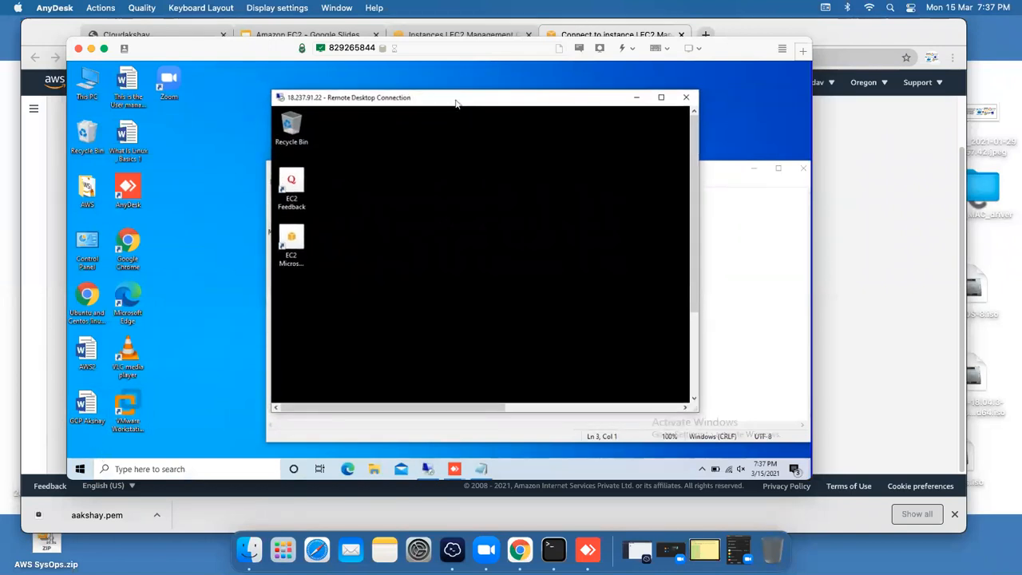
pyautogui.click(660, 98)
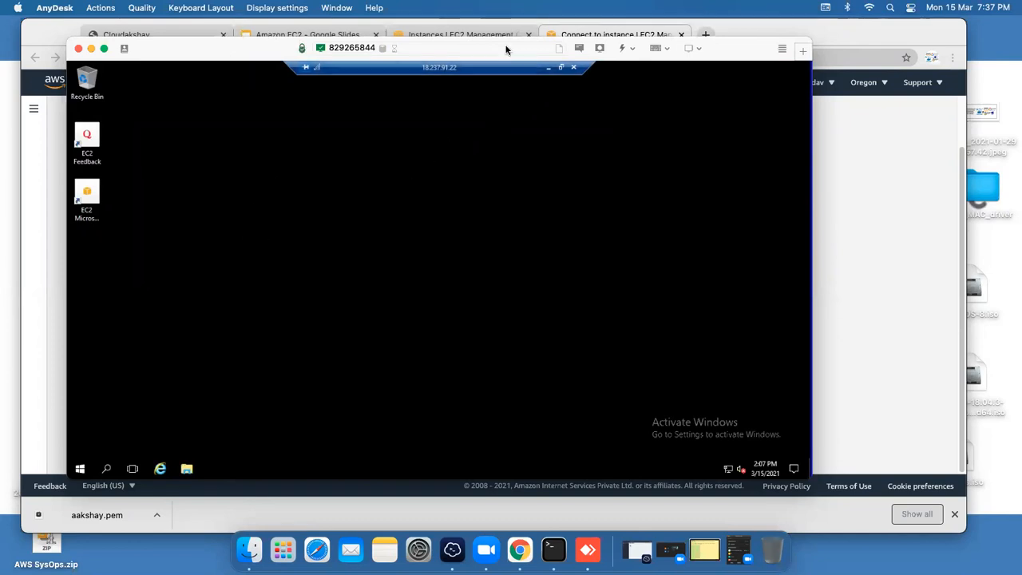
# Step: Take the remote desktop out of full screen, minimize it, and switch to the Amazon EC2 slides
pyautogui.moveTo(184, 54); pyautogui.dragTo(217, 77)
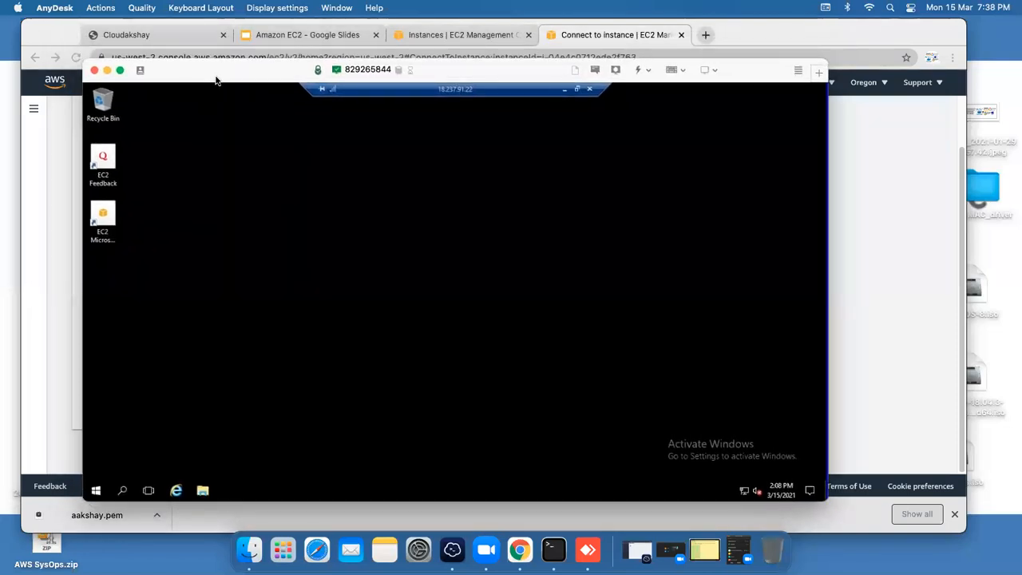
pyautogui.click(578, 90)
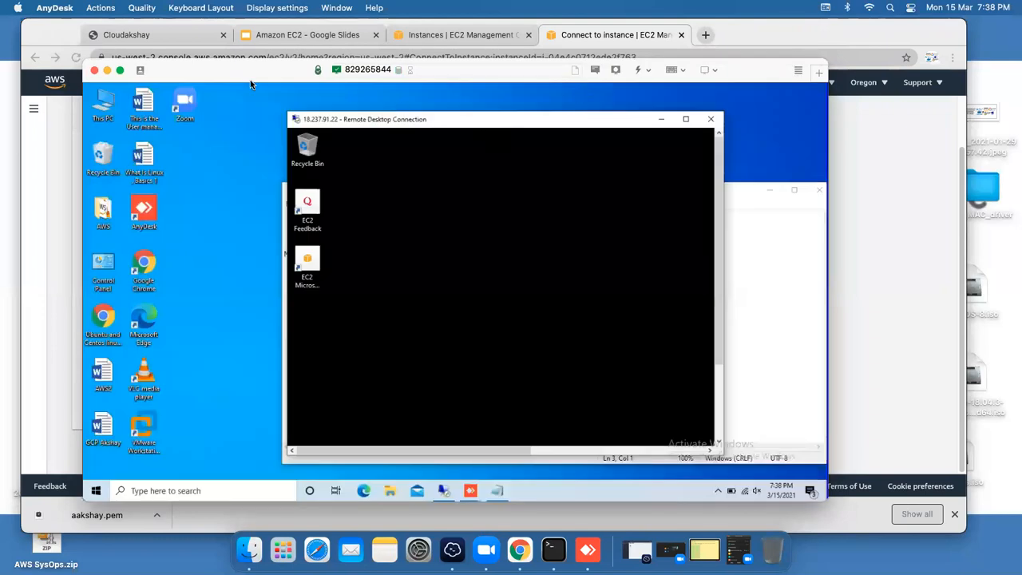
pyautogui.click(108, 70)
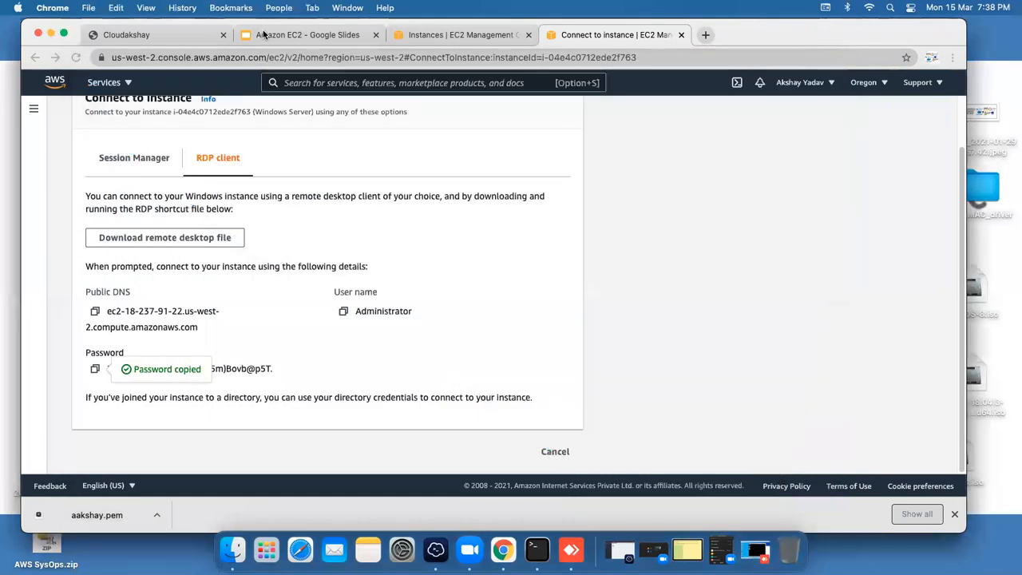
pyautogui.click(272, 34)
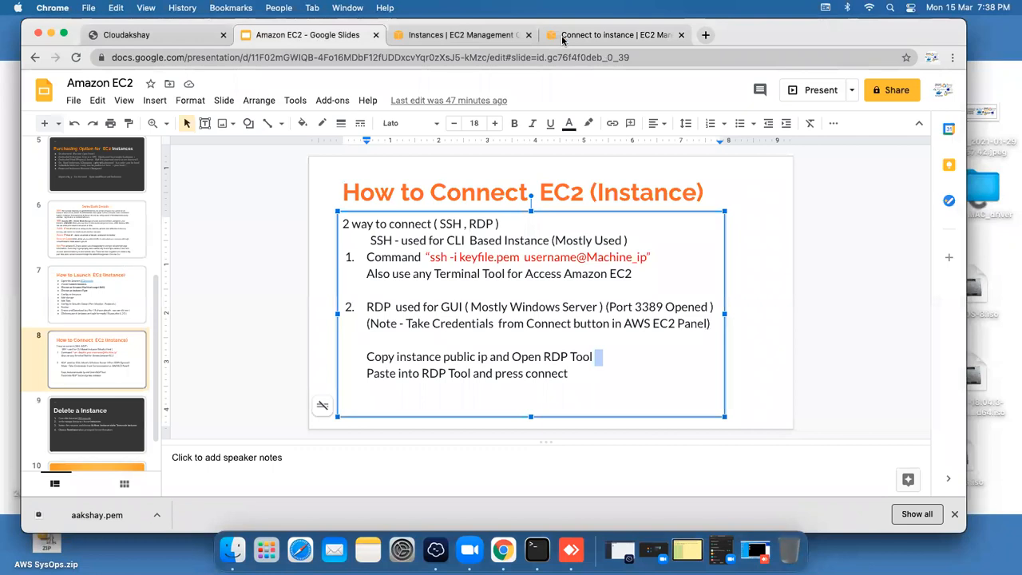
# Step: Show all instances in the EC2 list and stop the Test instance
pyautogui.click(463, 35)
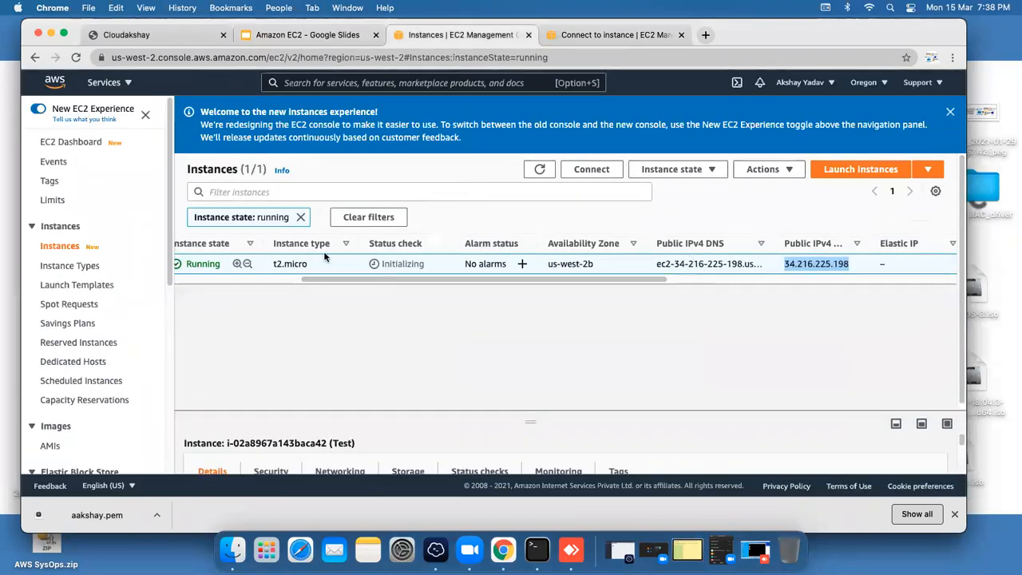
pyautogui.click(300, 216)
pyautogui.moveTo(397, 273); pyautogui.dragTo(271, 272)
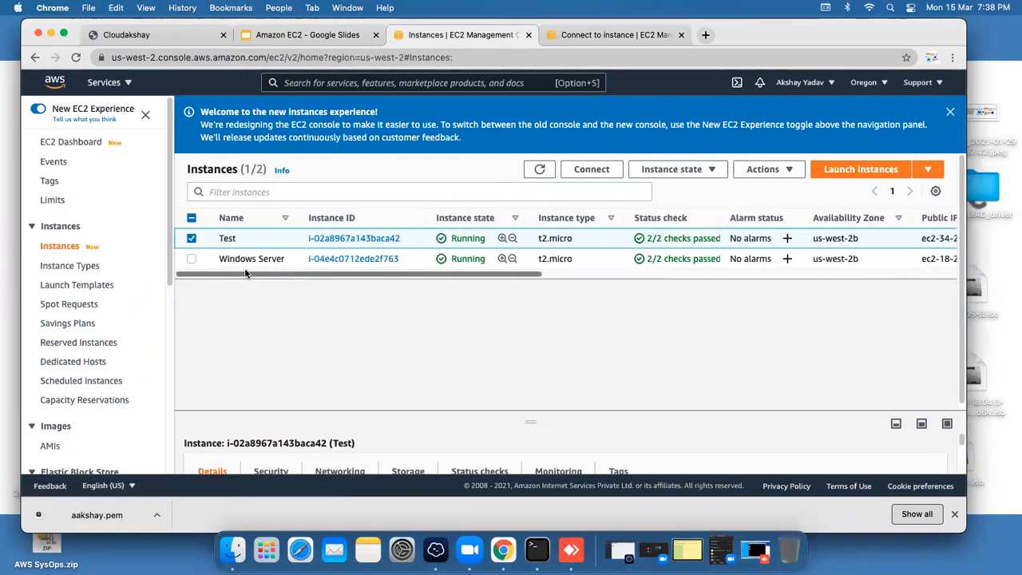
pyautogui.click(684, 174)
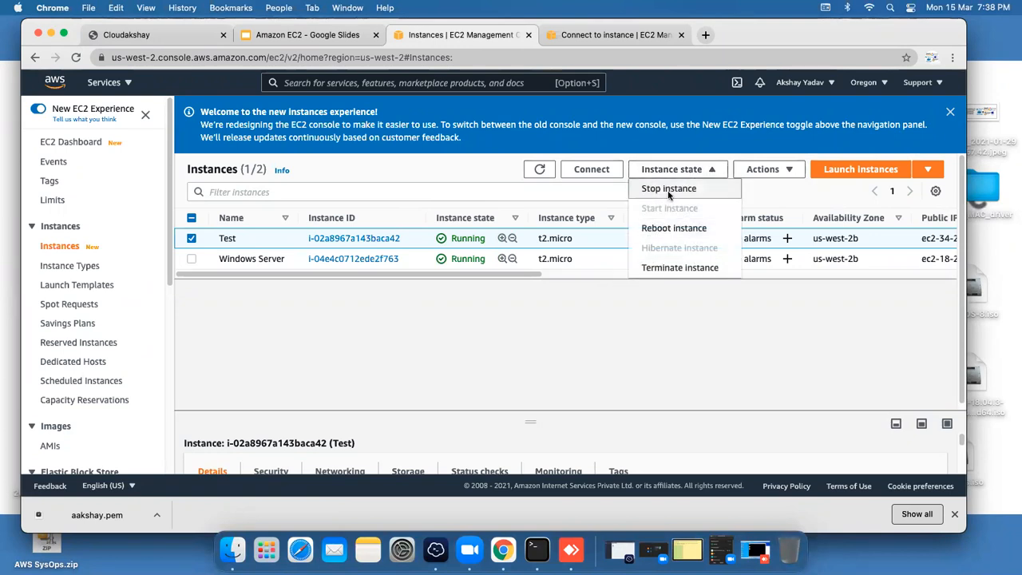
pyautogui.click(669, 194)
pyautogui.click(724, 347)
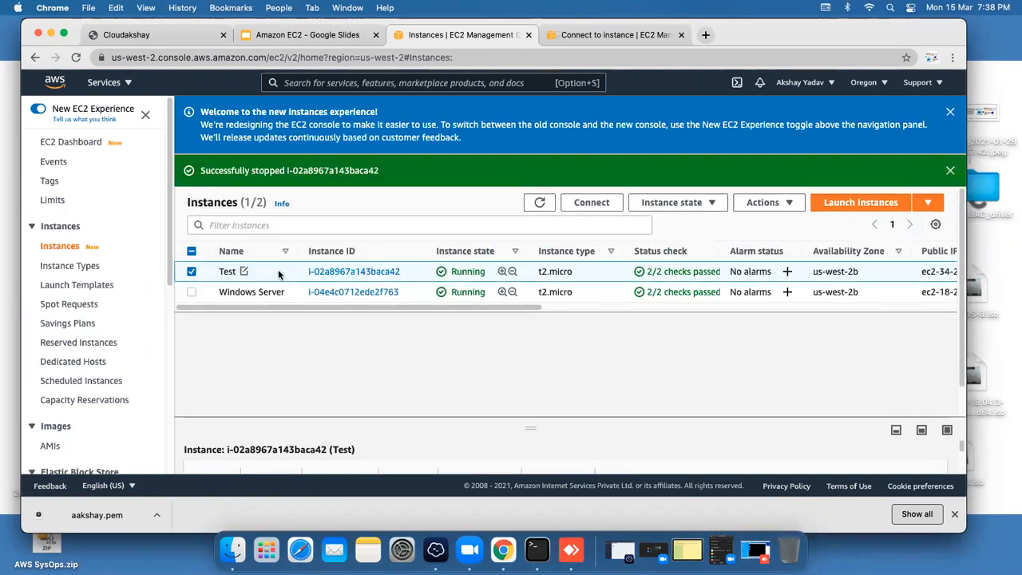
# Step: Stop the Windows Server instance, then select both instances and bring the remote session forward
pyautogui.click(191, 272)
pyautogui.click(192, 292)
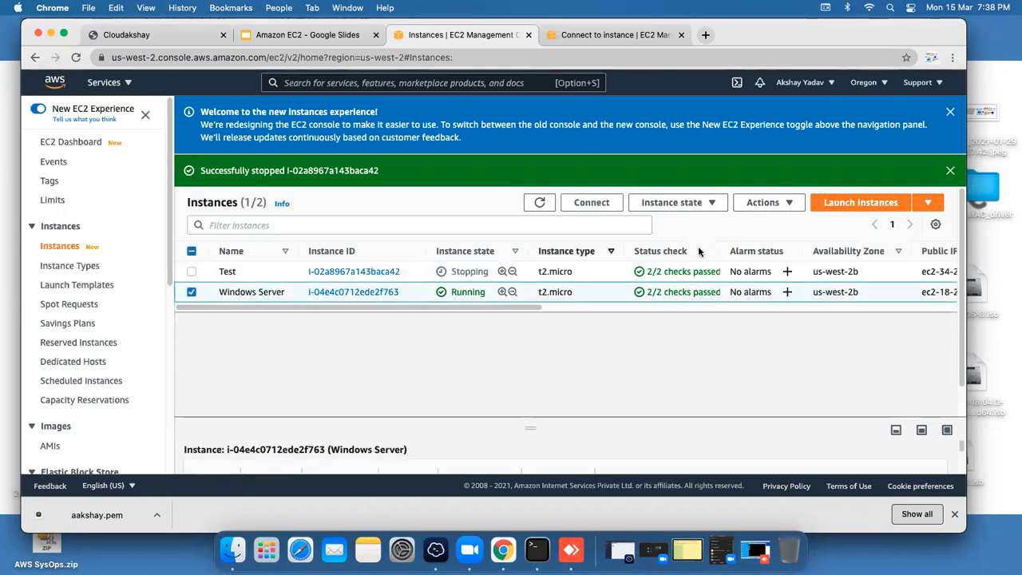
pyautogui.click(675, 202)
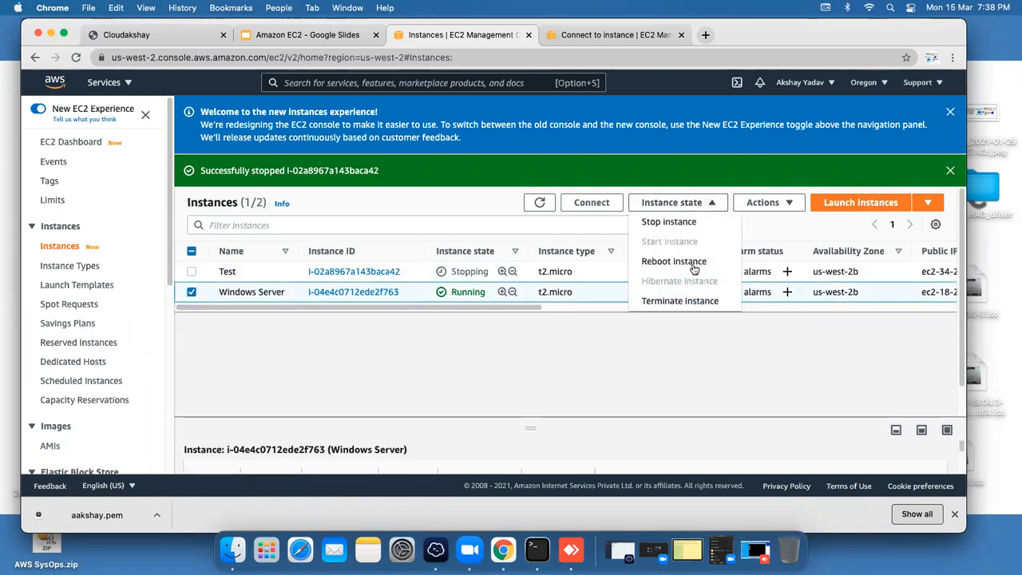
pyautogui.click(674, 224)
pyautogui.click(724, 347)
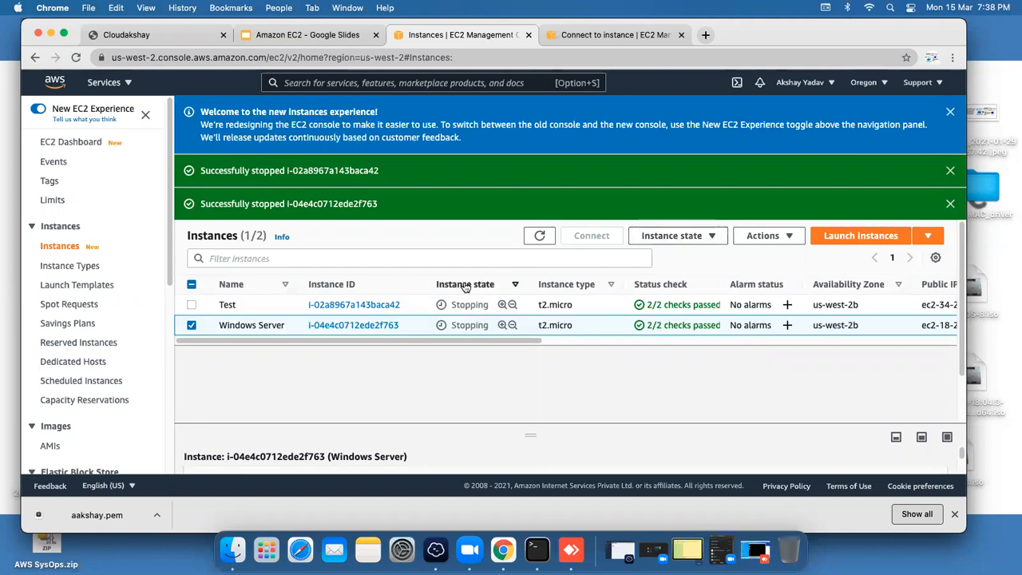
pyautogui.click(191, 305)
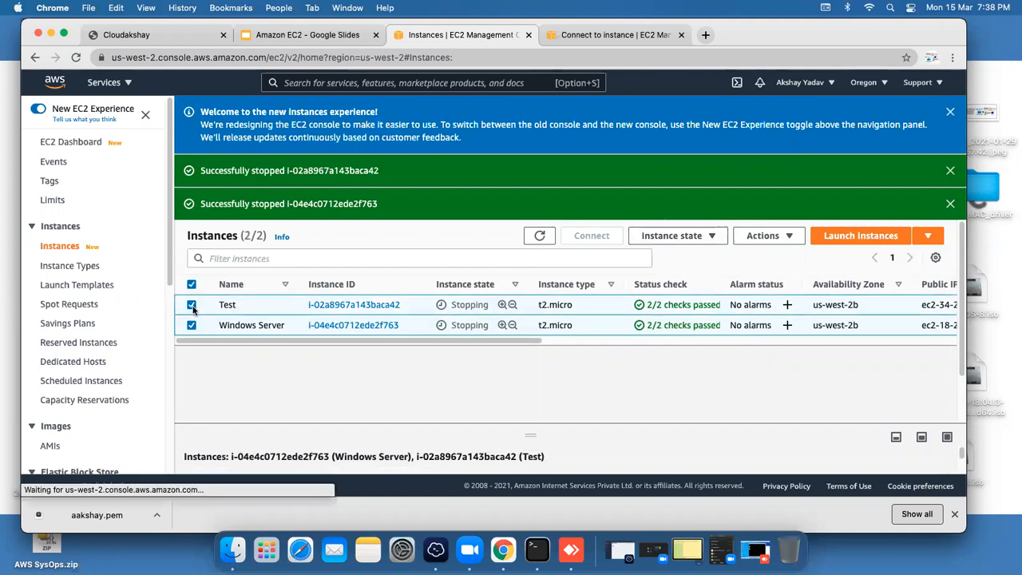
pyautogui.click(695, 236)
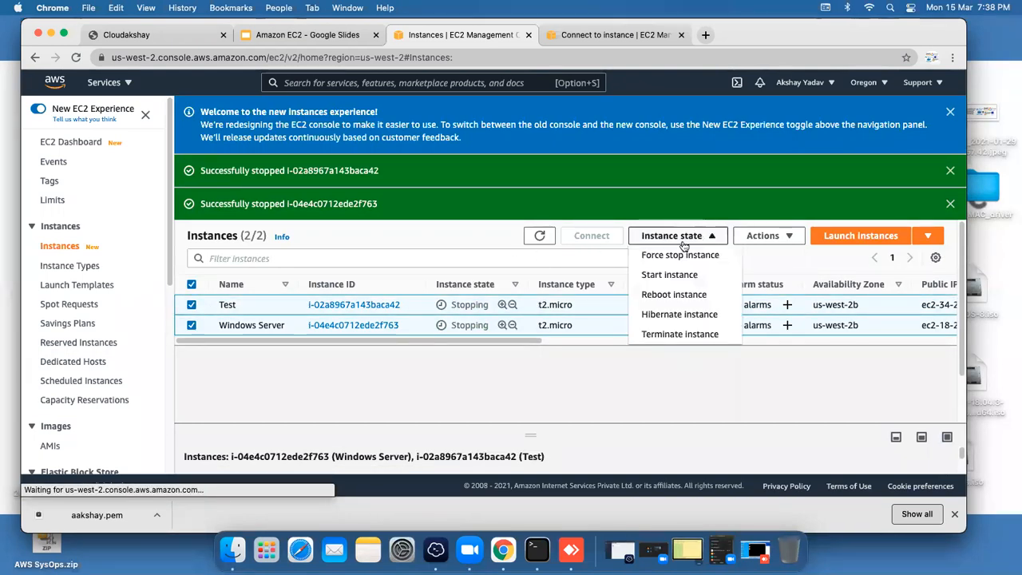
pyautogui.click(571, 550)
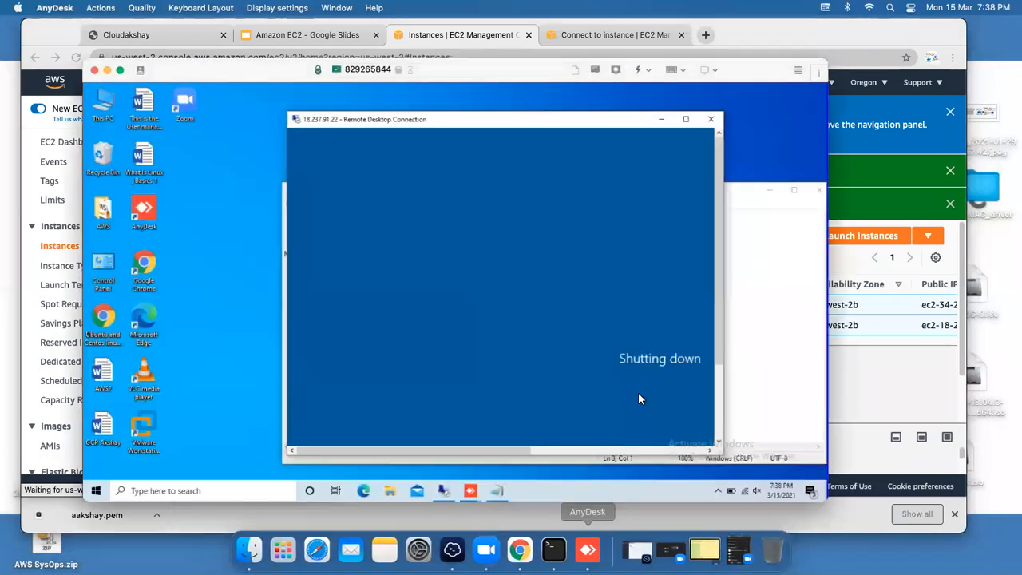
# Step: Move and widen the Remote Desktop Connection window showing shutdown, then minimize the remote session
pyautogui.moveTo(513, 125); pyautogui.dragTo(426, 110)
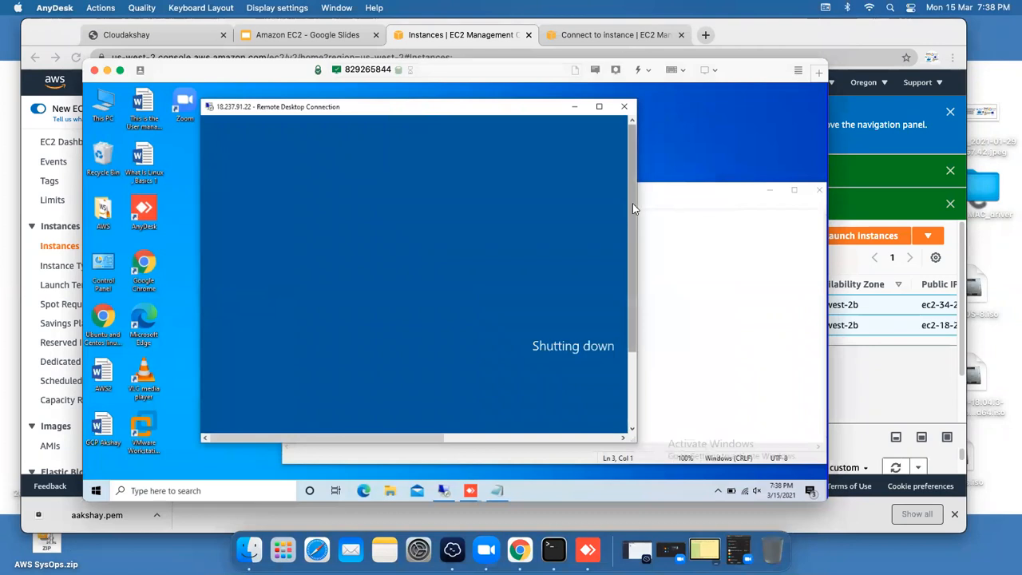
pyautogui.moveTo(637, 208); pyautogui.dragTo(792, 205)
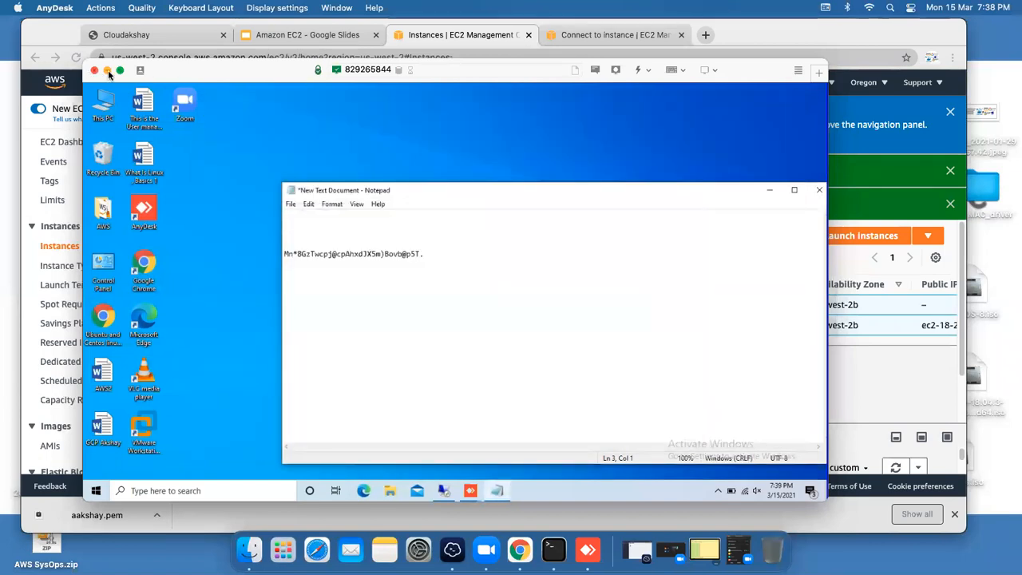
pyautogui.click(107, 69)
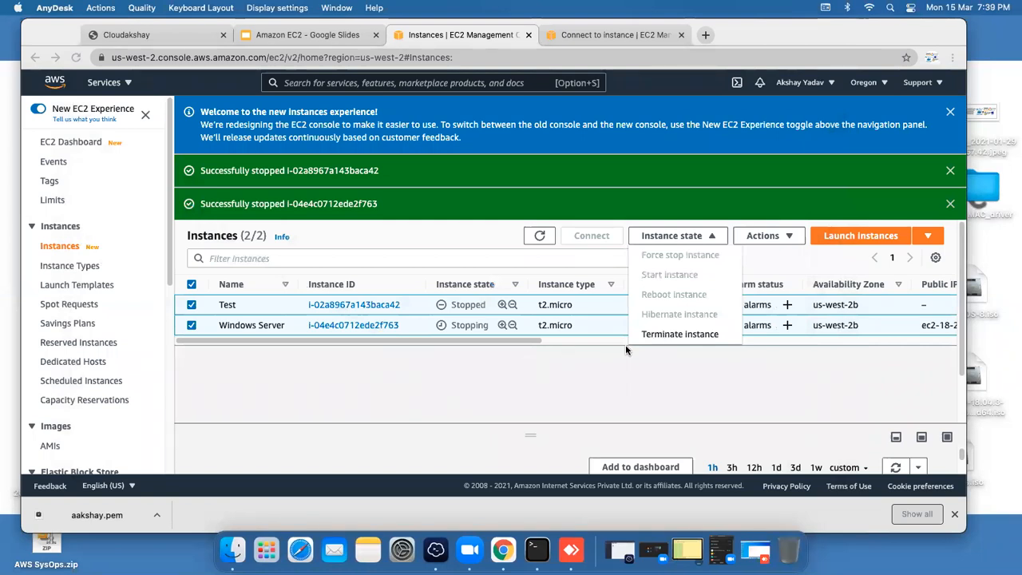
# Step: Terminate both the Test and Windows Server instances from the Instance state menu
pyautogui.click(668, 335)
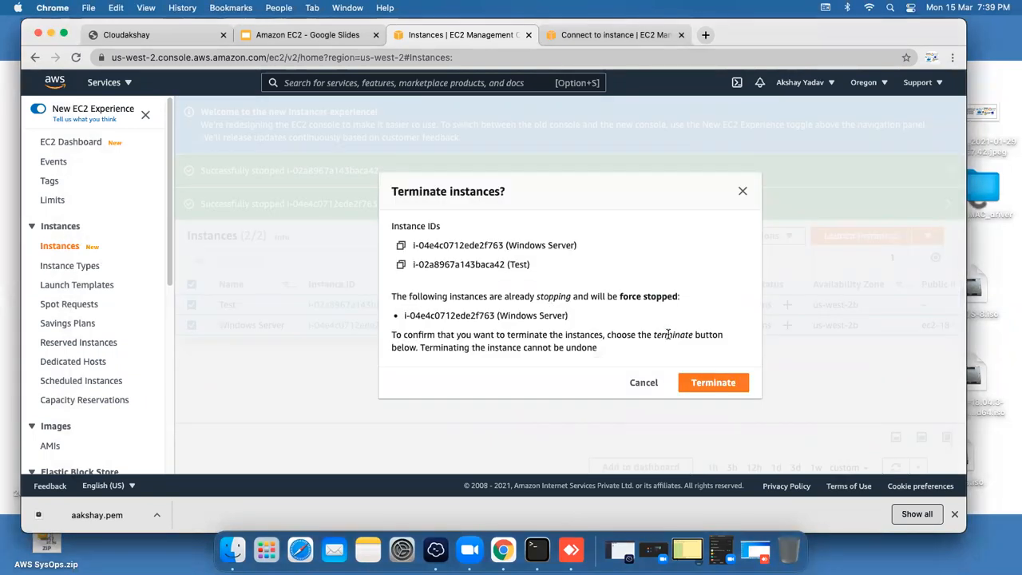
pyautogui.click(695, 381)
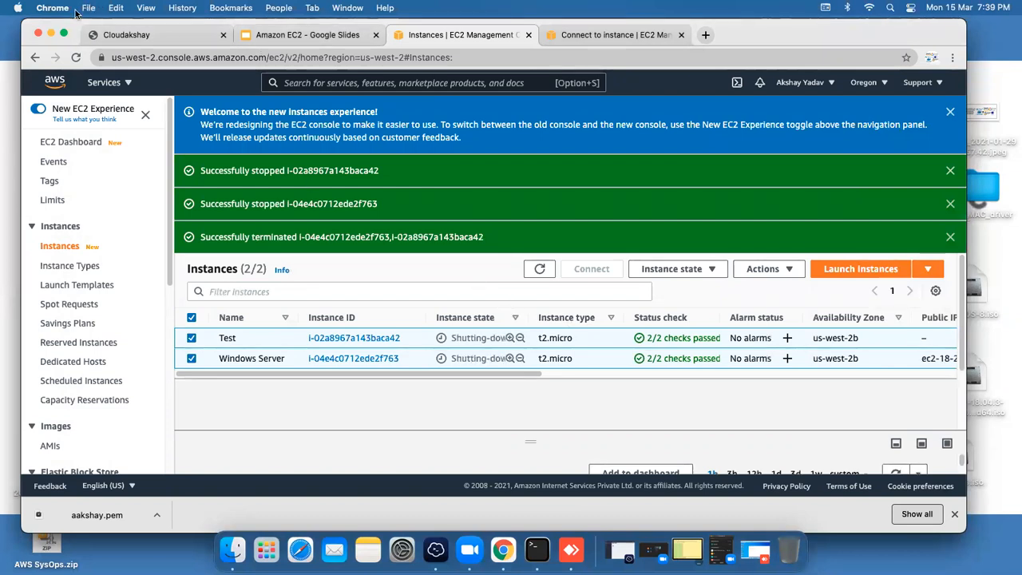
pyautogui.click(571, 551)
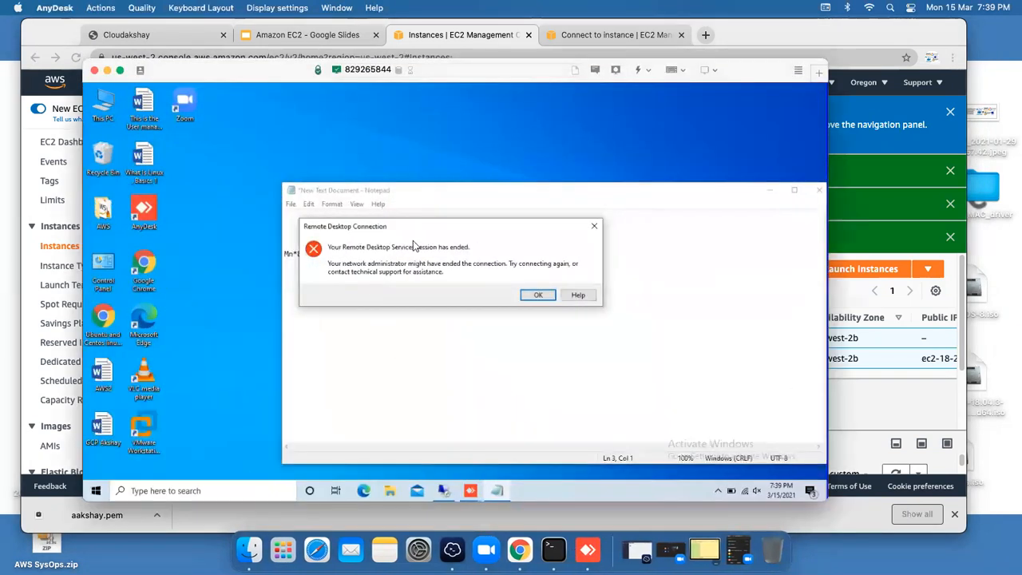
# Step: Dismiss the session-ended message and retry the Remote Desktop connection to 18.237.91.22
pyautogui.moveTo(356, 227); pyautogui.dragTo(366, 205)
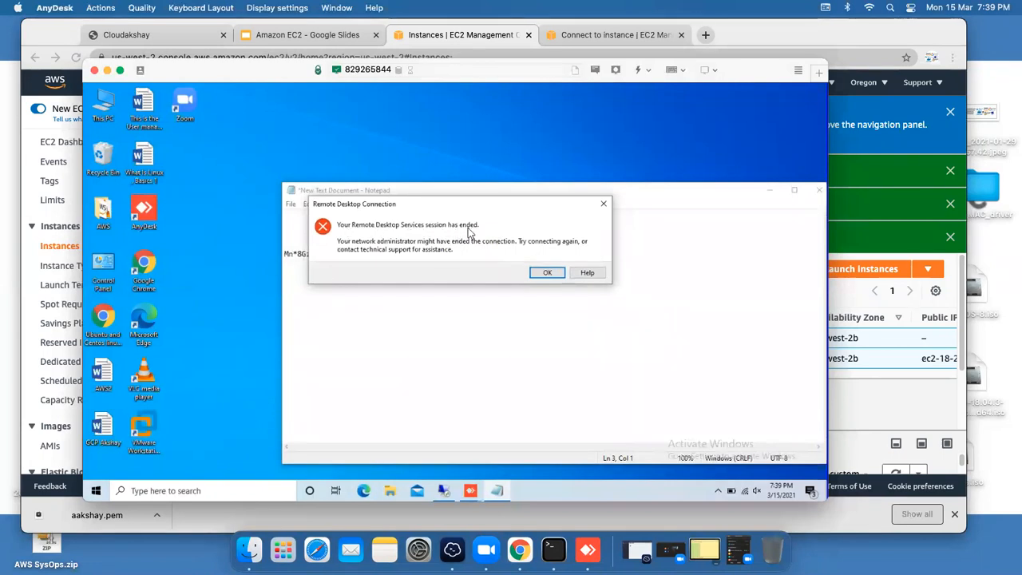
pyautogui.click(556, 273)
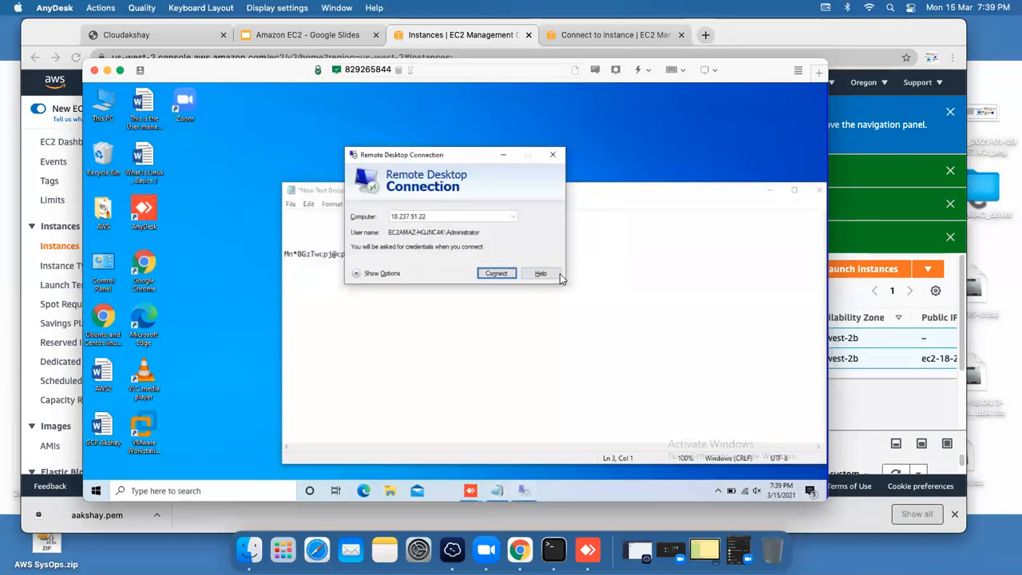
pyautogui.click(495, 273)
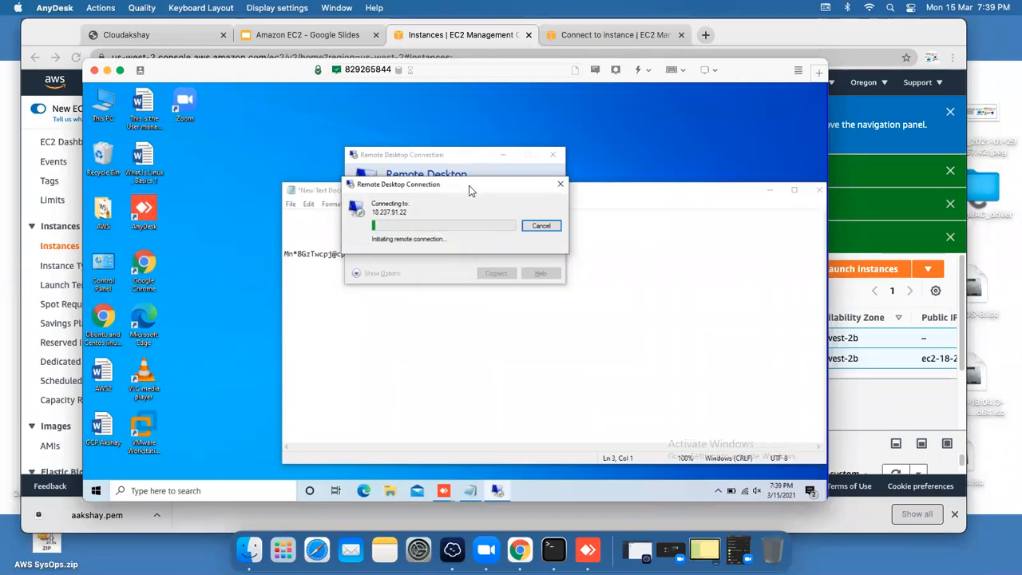
# Step: Back in the EC2 instances list, close the termination and stopped-instance success banners
pyautogui.click(854, 391)
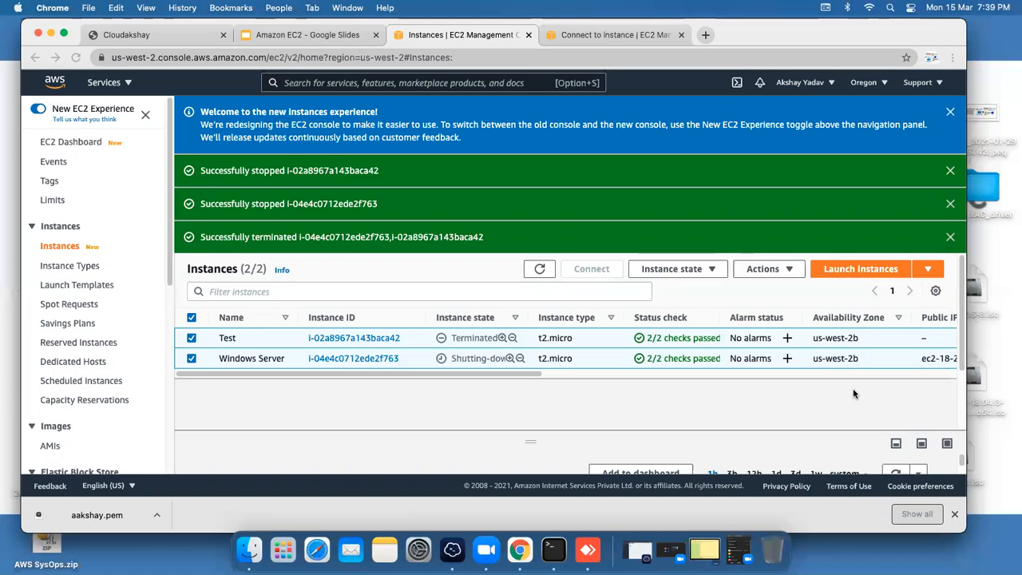
pyautogui.moveTo(464, 375)
pyautogui.mouseDown()
pyautogui.moveTo(479, 370)
pyautogui.moveTo(462, 368)
pyautogui.mouseUp()
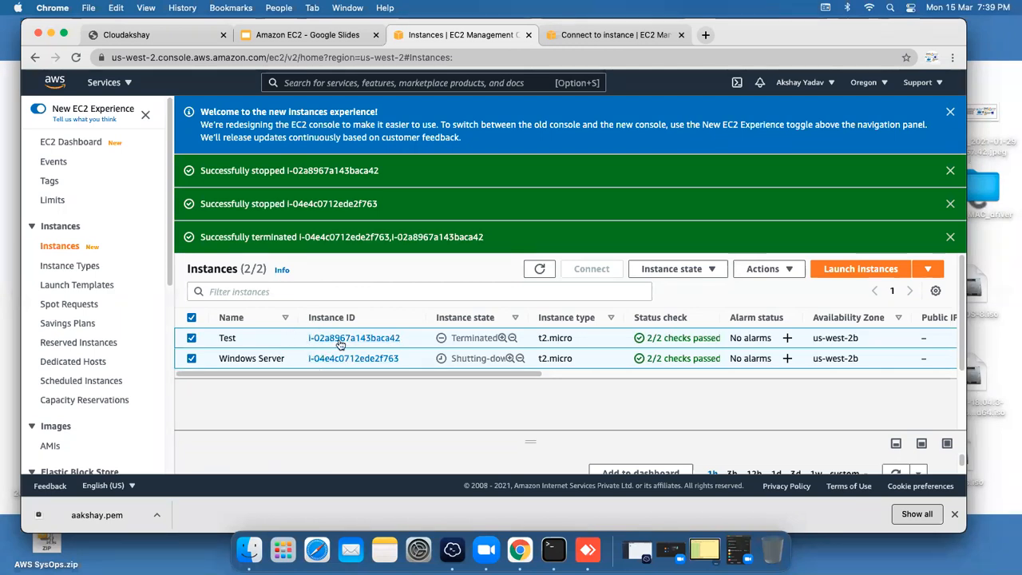
pyautogui.click(950, 236)
pyautogui.click(951, 204)
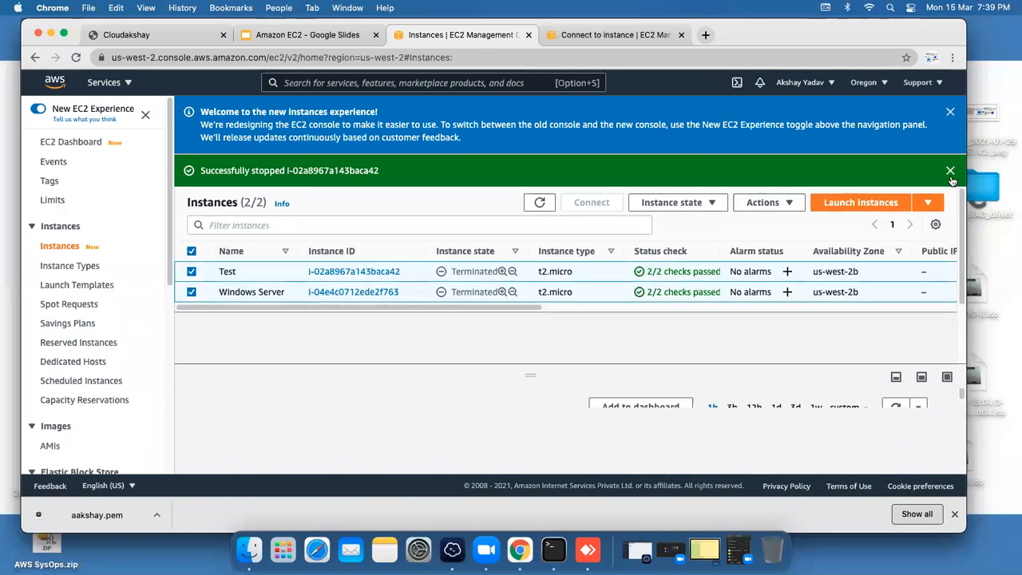
pyautogui.rightClick(950, 174)
pyautogui.click(950, 174)
pyautogui.click(951, 174)
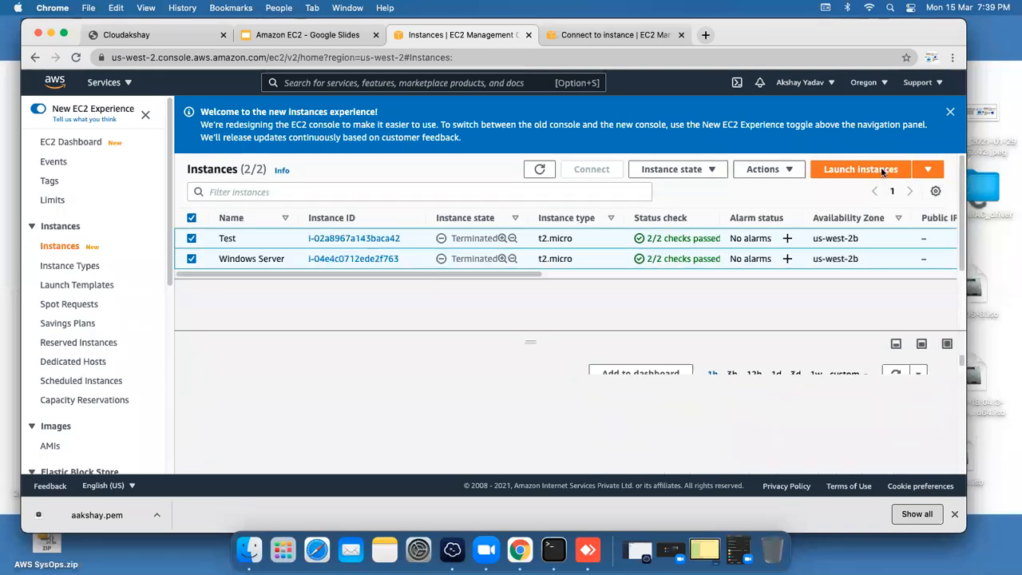
pyautogui.click(276, 35)
pyautogui.rightClick(275, 35)
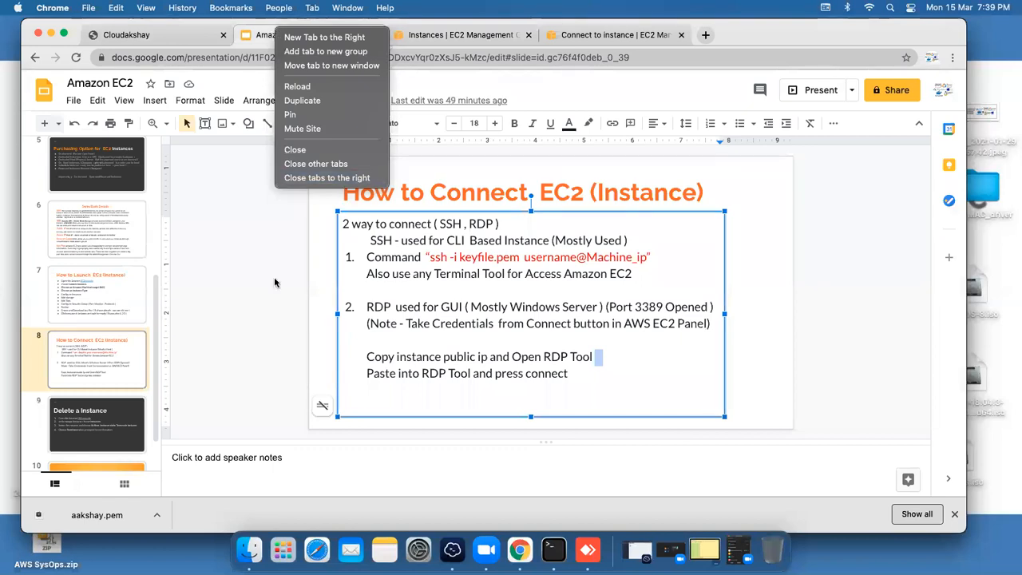
# Step: Show slide 9 'Delete a Instance', then closing slide 10 'Any Queries ??'
pyautogui.click(255, 321)
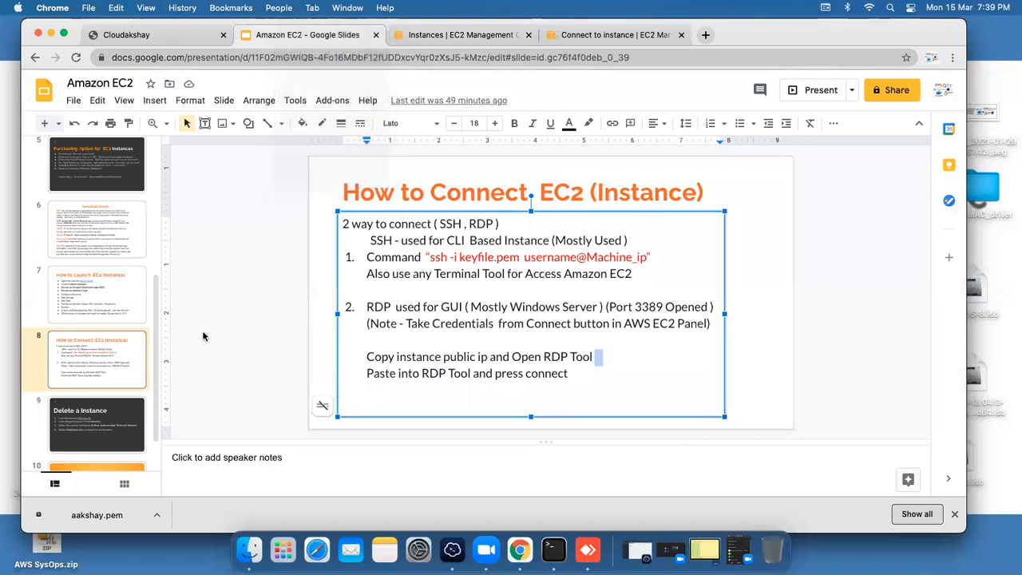
pyautogui.click(102, 424)
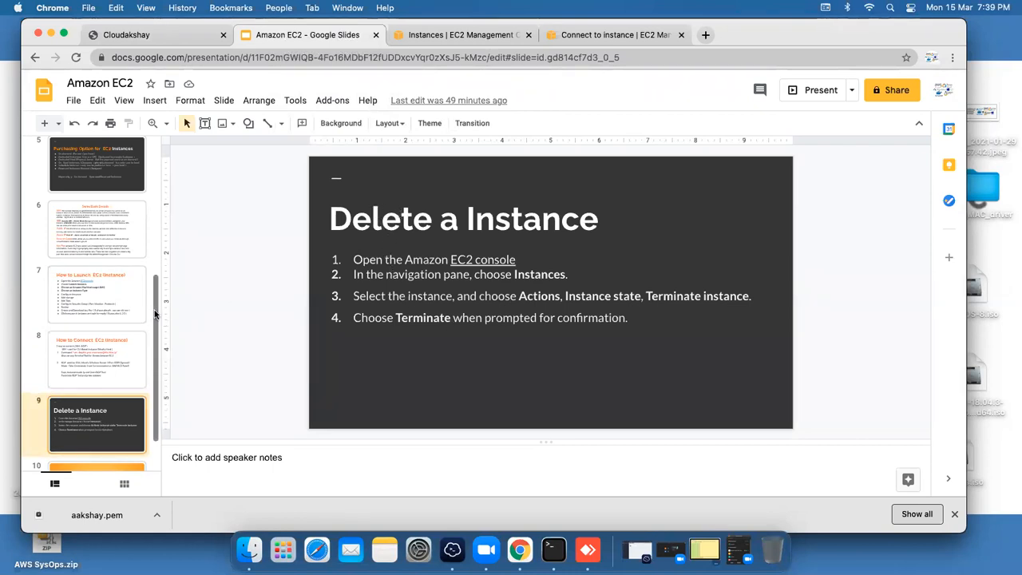
pyautogui.scroll(-2, 145, 352)
pyautogui.click(139, 429)
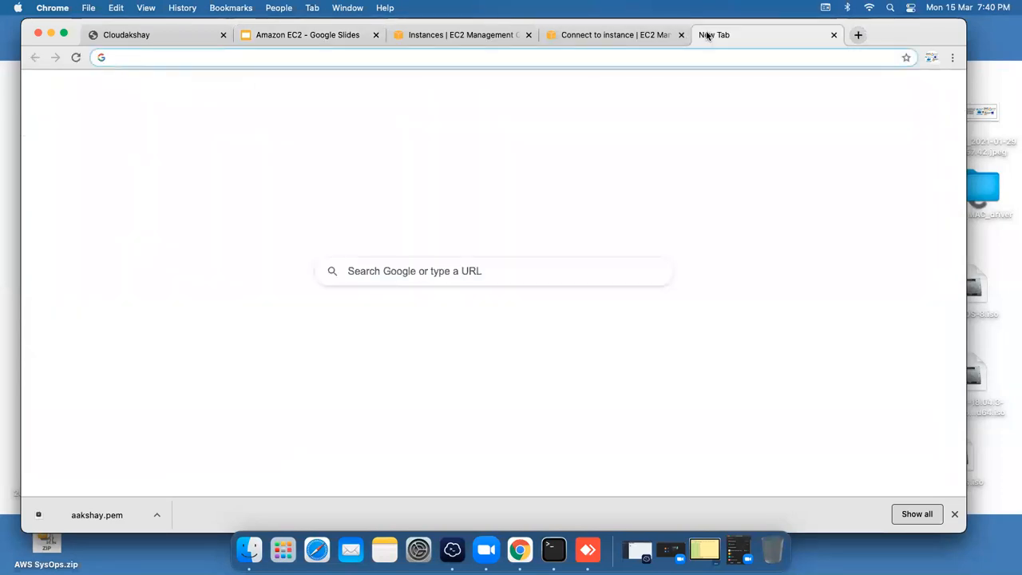
# Step: Load the t.me/cloudakshay Telegram page, declining to open the Telegram app
pyautogui.write('t.me/')
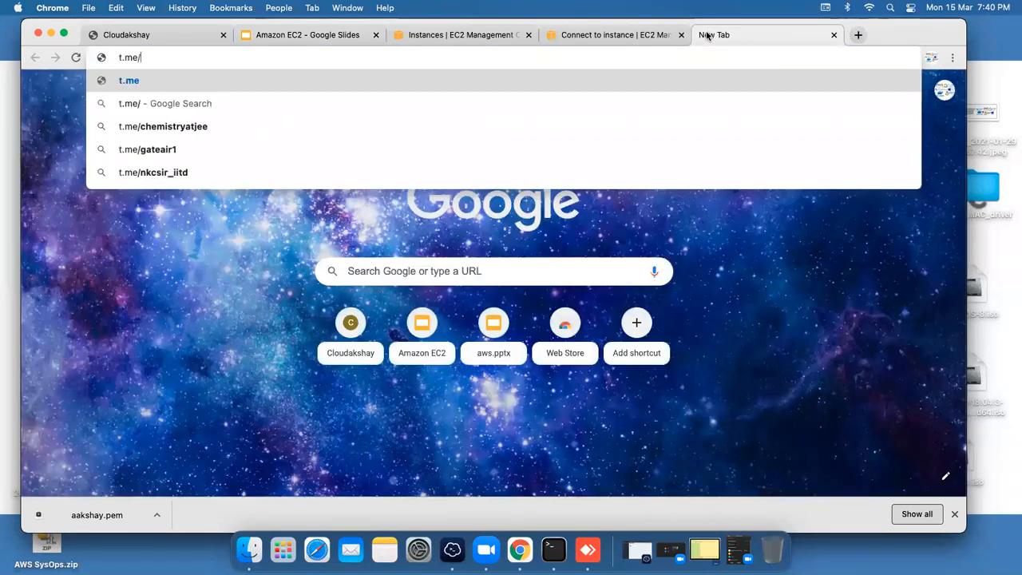
pyautogui.write('cloud')
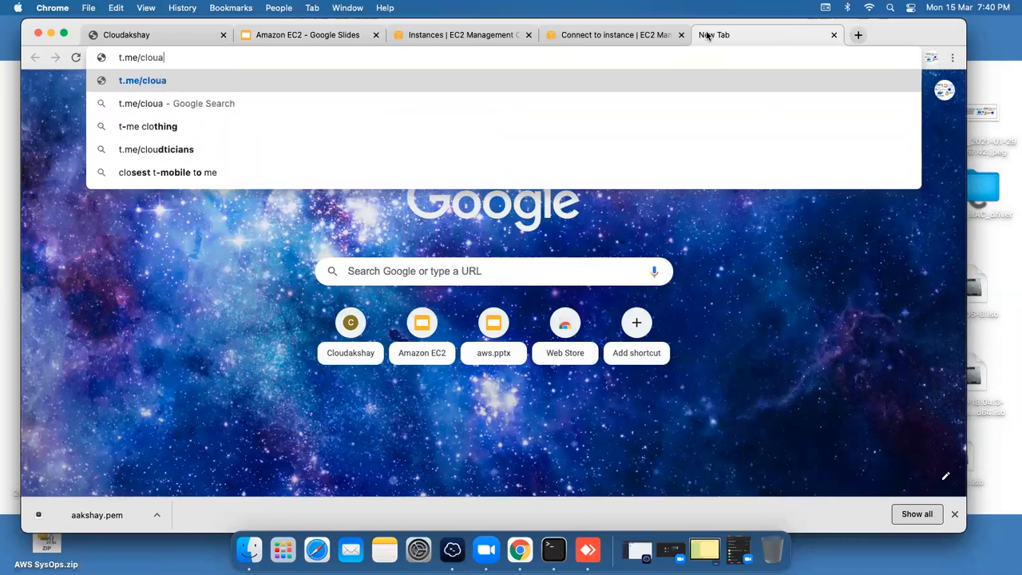
pyautogui.write('akshay')
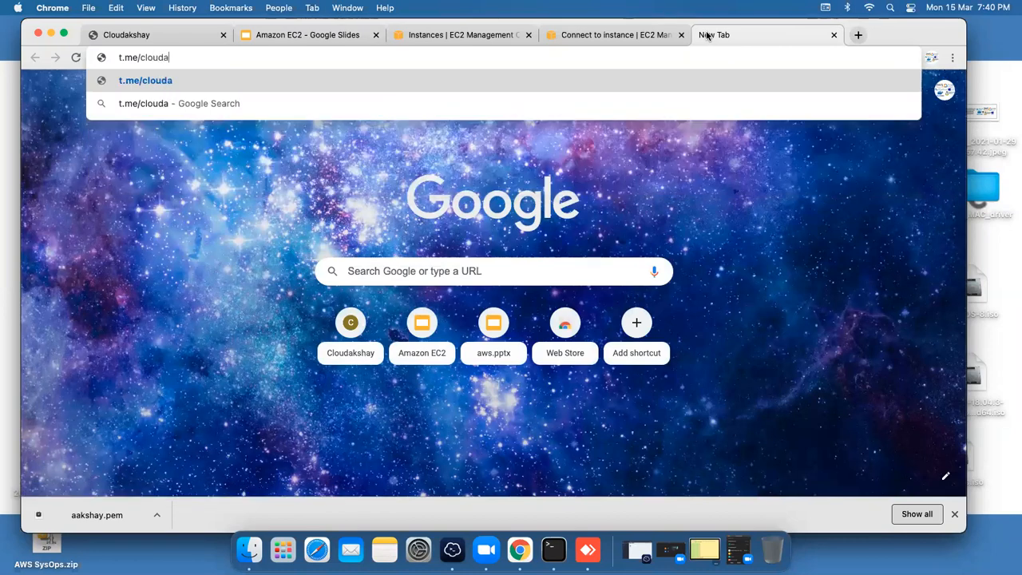
pyautogui.press('Return')
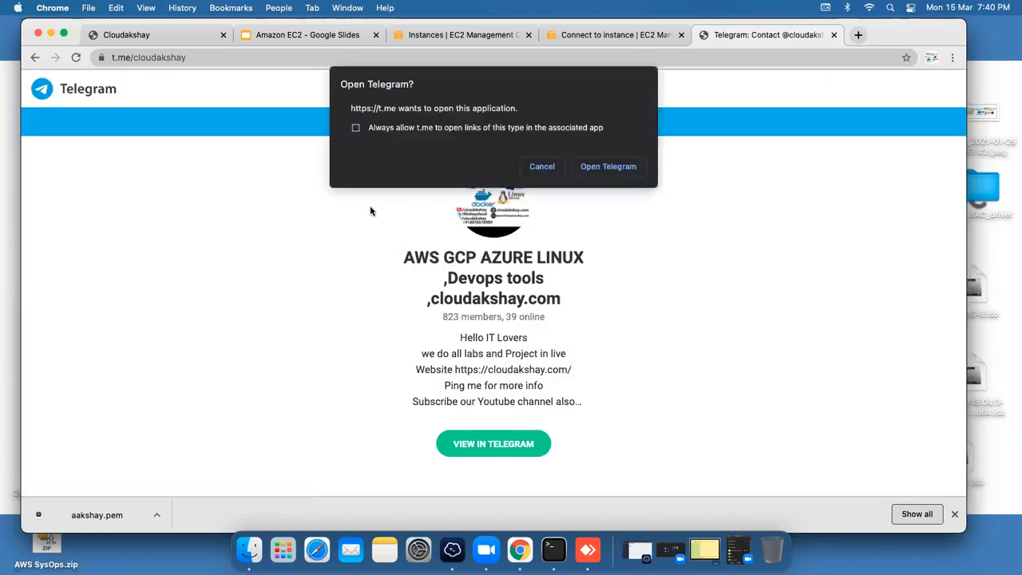
pyautogui.click(541, 167)
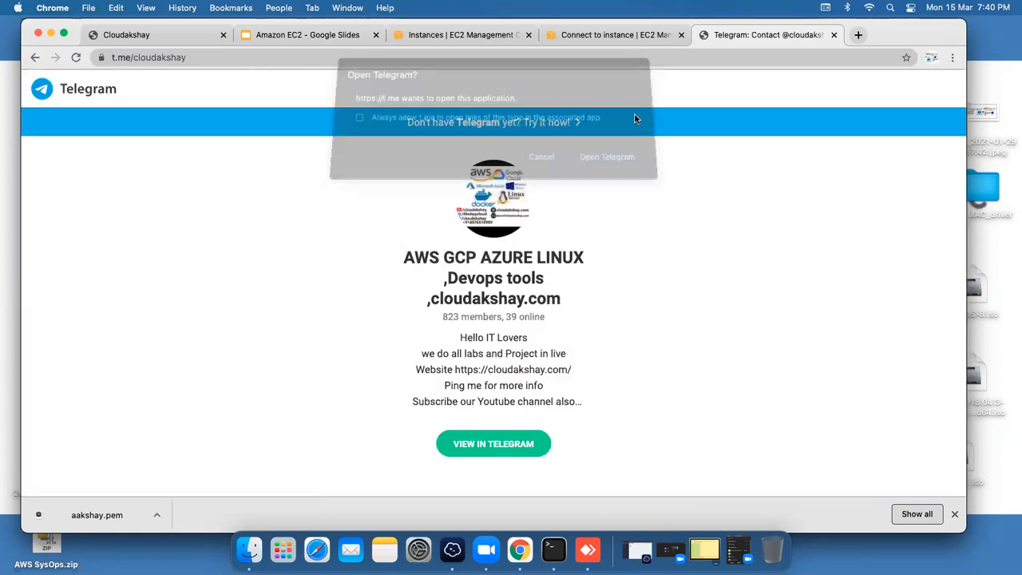
# Step: In a new tab, search Google for cloudakshay, open its YouTube channel and pause the video
pyautogui.click(857, 35)
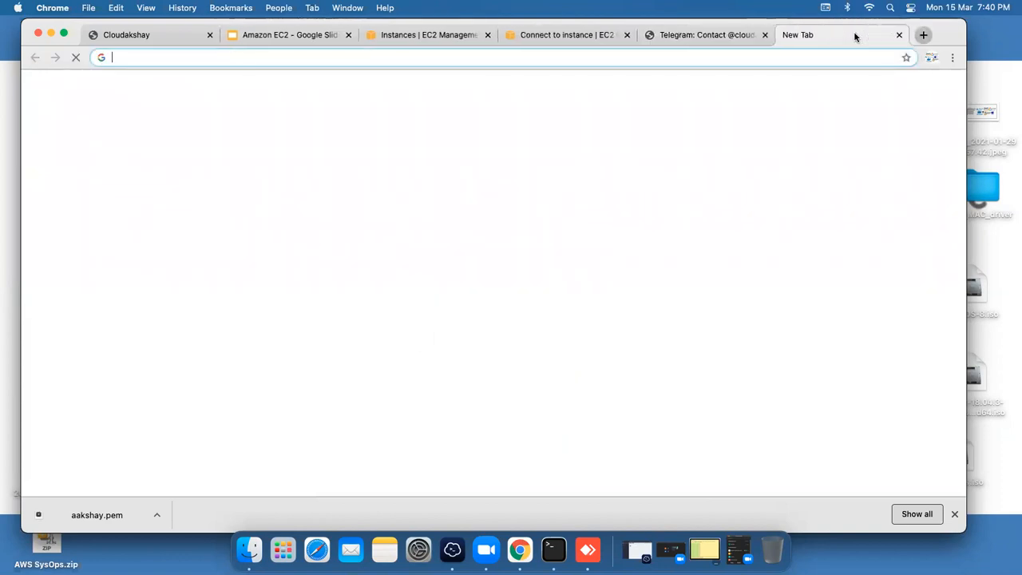
pyautogui.write('yout')
pyautogui.press('BackSpace')
pyautogui.press('BackSpace')
pyautogui.press('BackSpace')
pyautogui.press('BackSpace')
pyautogui.write('cloudakshay')
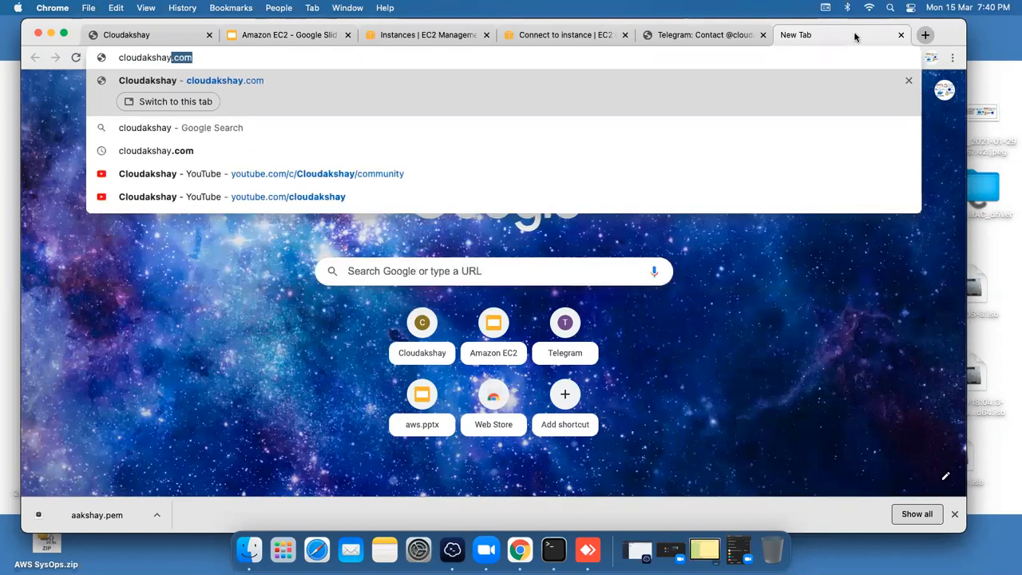
pyautogui.press('Delete')
pyautogui.press('Return')
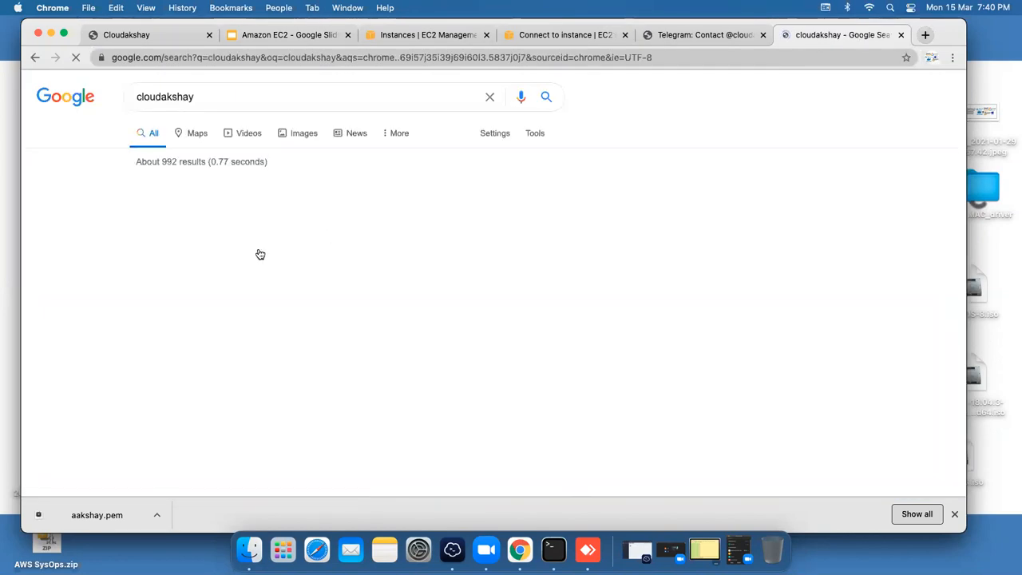
pyautogui.scroll(-5, 272, 290)
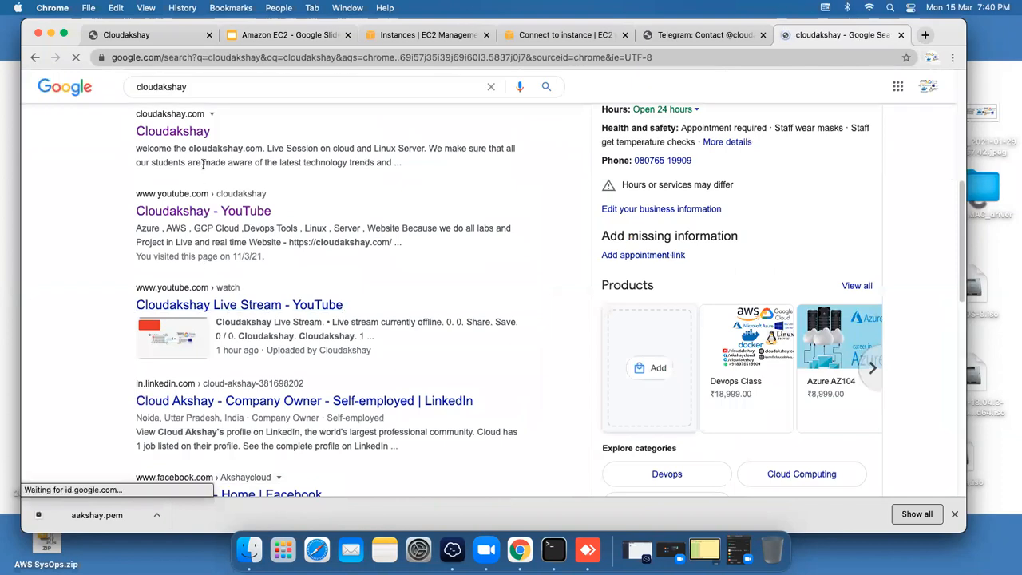
pyautogui.click(204, 214)
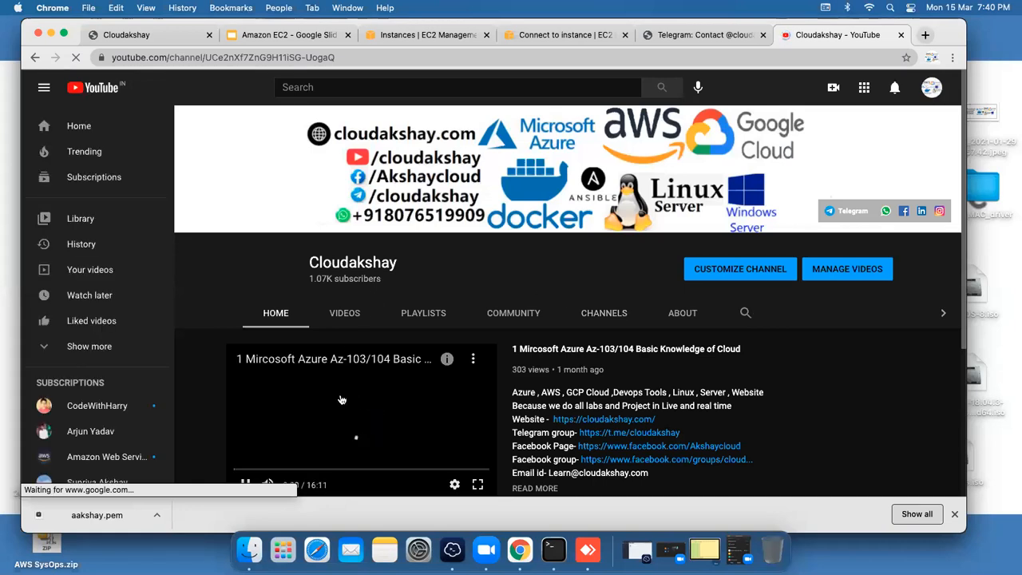
pyautogui.click(245, 484)
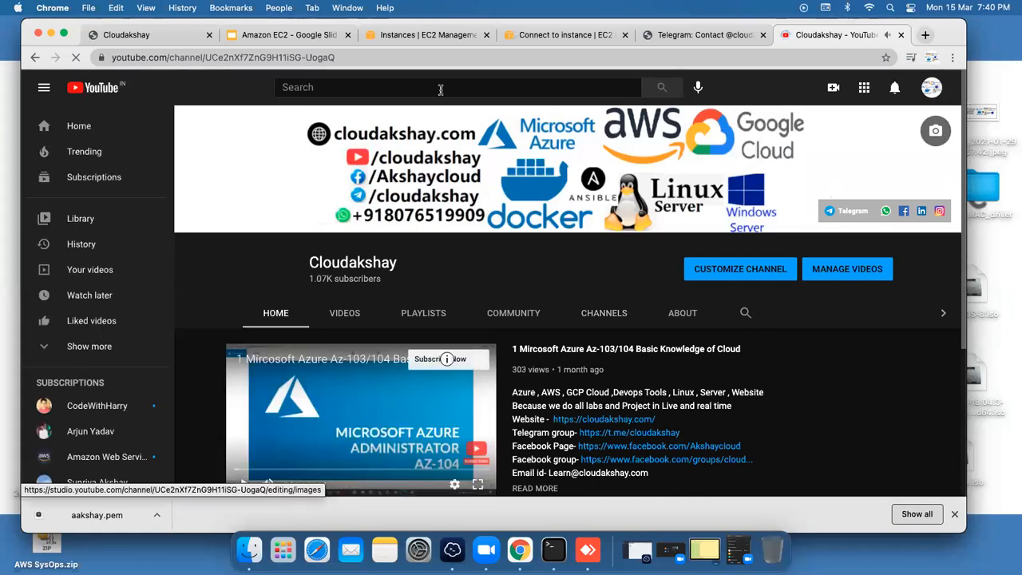